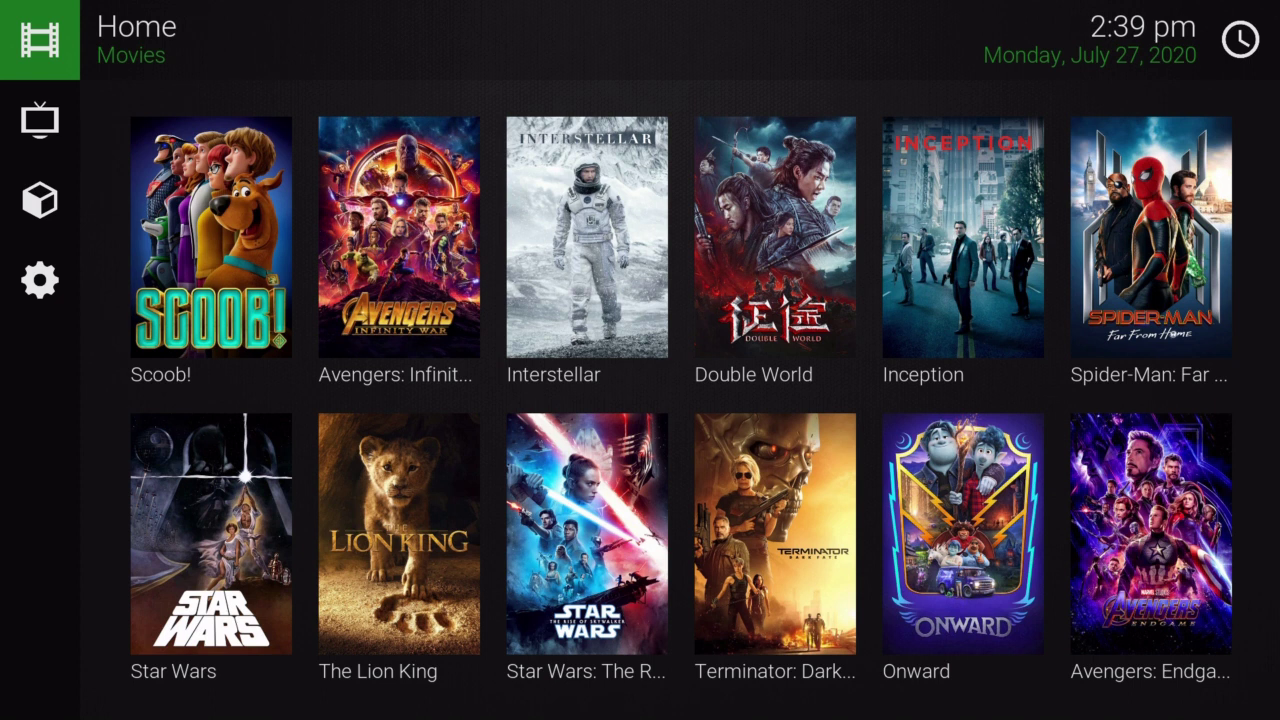
Show TV Shows, then return to Movies and focus the TheMovieDb Helper - Random Movies Genre widget.
{"action": "left_click", "coordinate": [40, 120]}
{"action": "key", "text": "Up"}
{"action": "key", "text": "Right"}
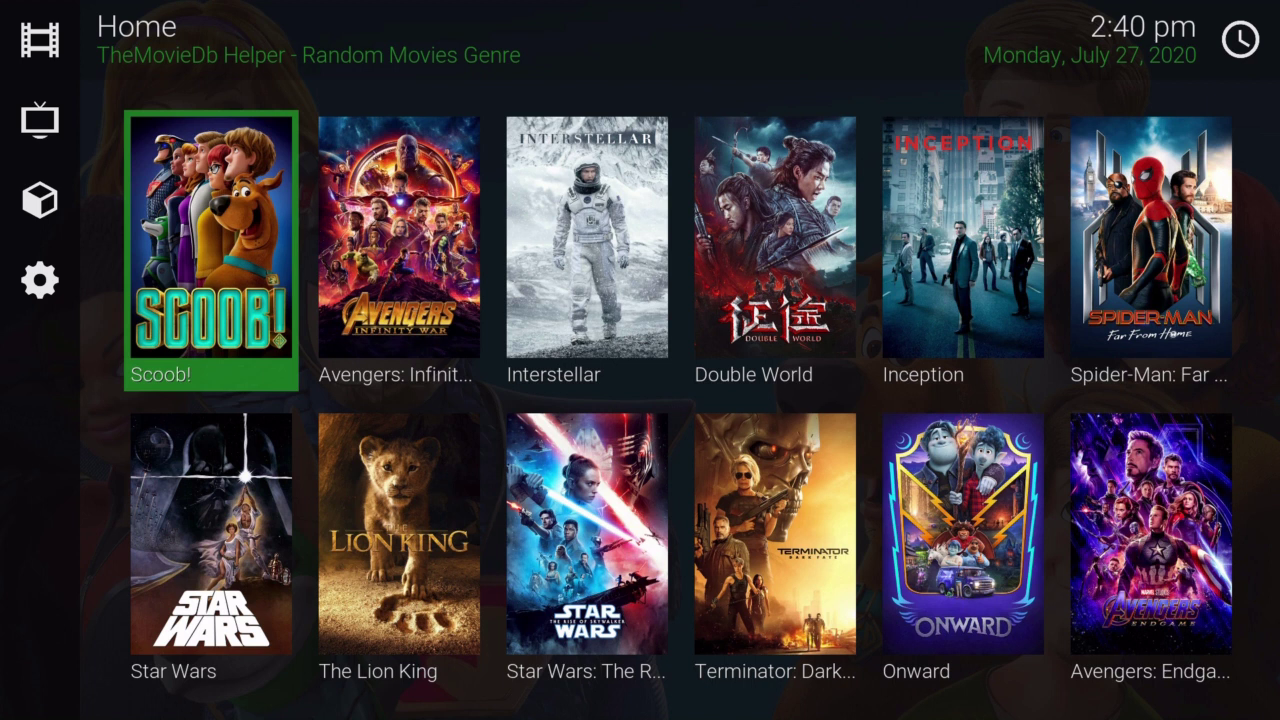
Browse the Random Movies Genre posters around Interstellar and down to the end of the list.
{"action": "key", "text": "Right"}
{"action": "key", "text": "Left"}
{"action": "key", "text": "Right"}
{"action": "key", "text": "Right"}
{"action": "key", "text": "Down"}
{"action": "key", "text": "Down"}
{"action": "key", "text": "Up"}
{"action": "key", "text": "Up"}
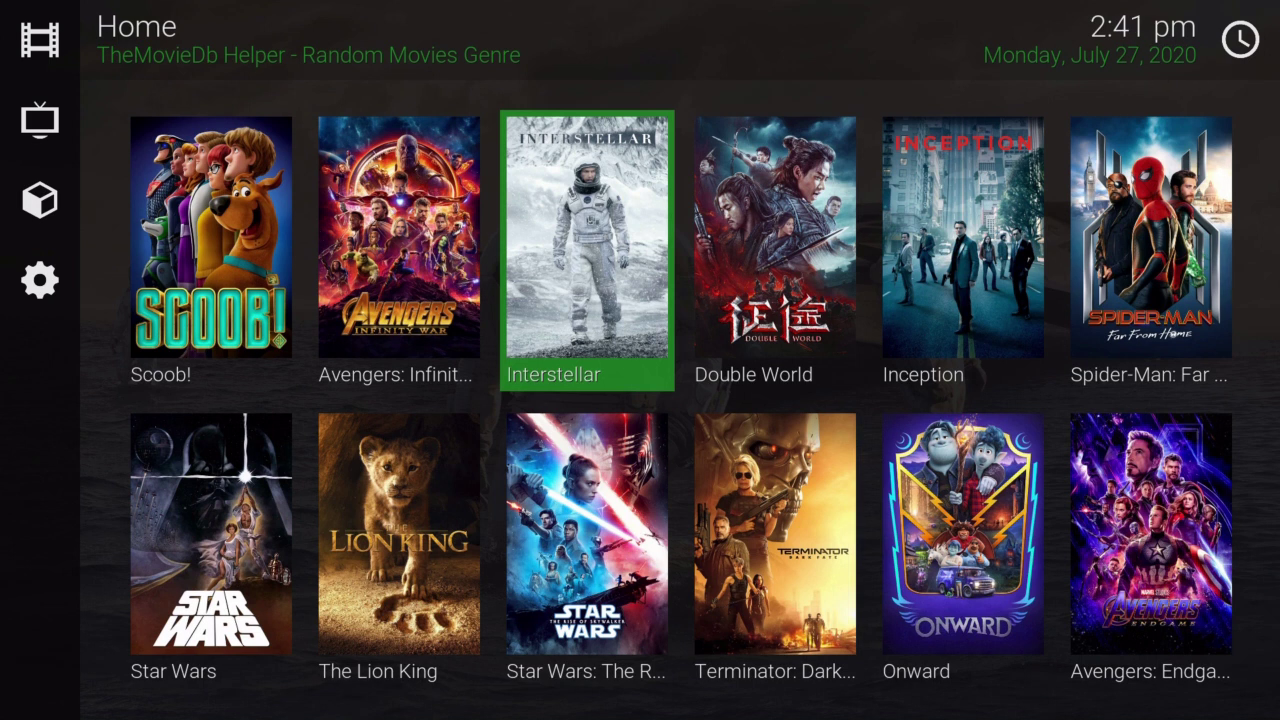
{"action": "key", "text": "Down"}
{"action": "key", "text": "Down"}
{"action": "key", "text": "Down"}
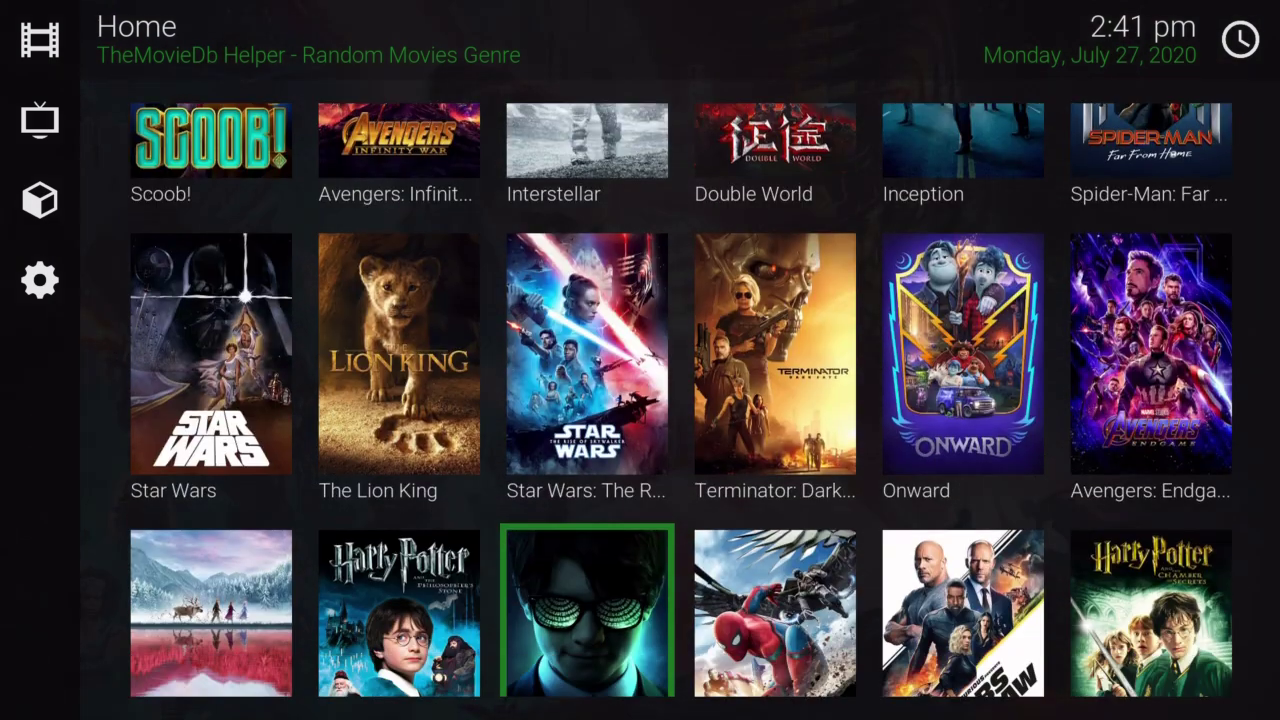
{"action": "key", "text": "Up"}
{"action": "key", "text": "Up"}
{"action": "key", "text": "Up"}
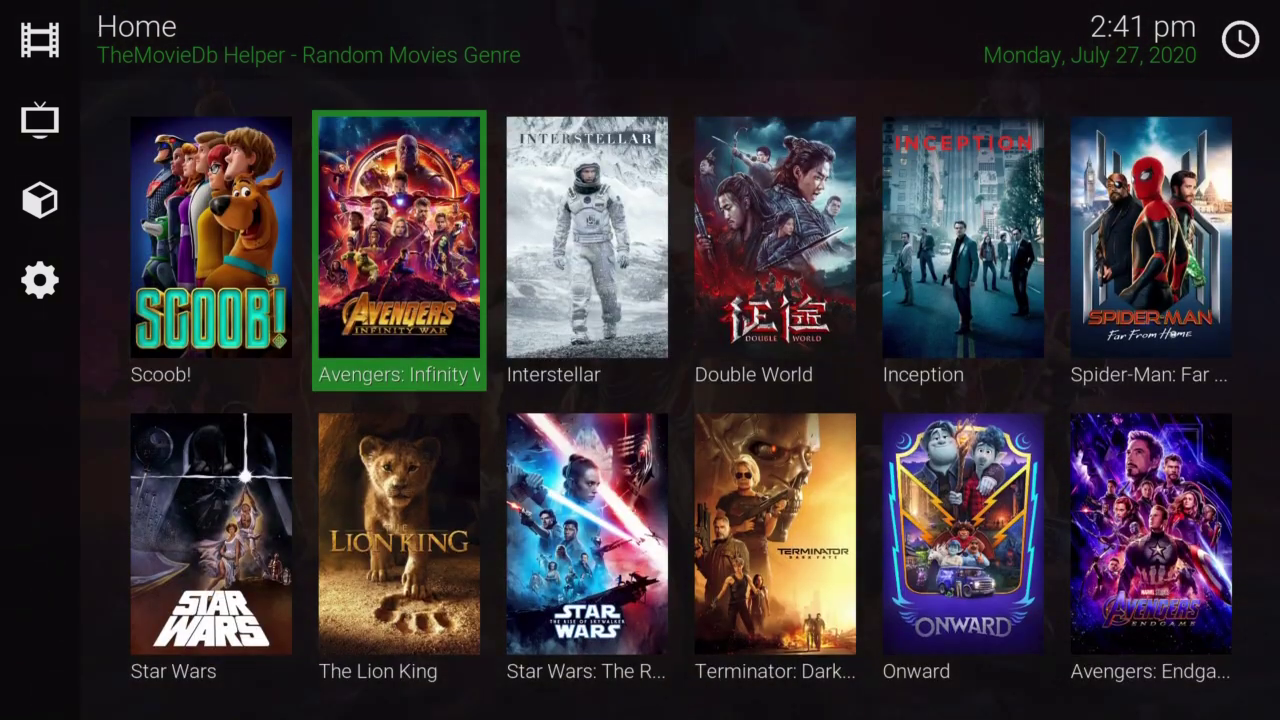
{"action": "key", "text": "Right"}
{"action": "key", "text": "Down"}
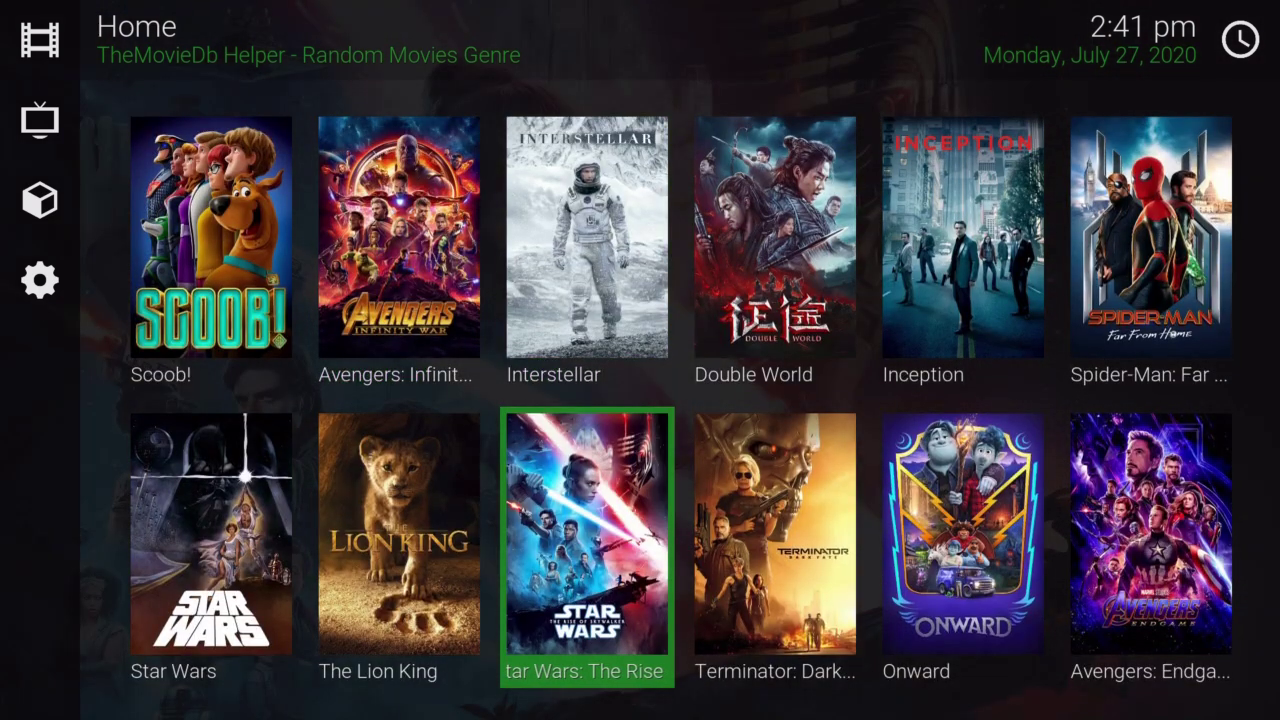
Browse from Terminator: Dark Fate and The Lion King to Harry Potter, then back to Scoob!
{"action": "key", "text": "Right"}
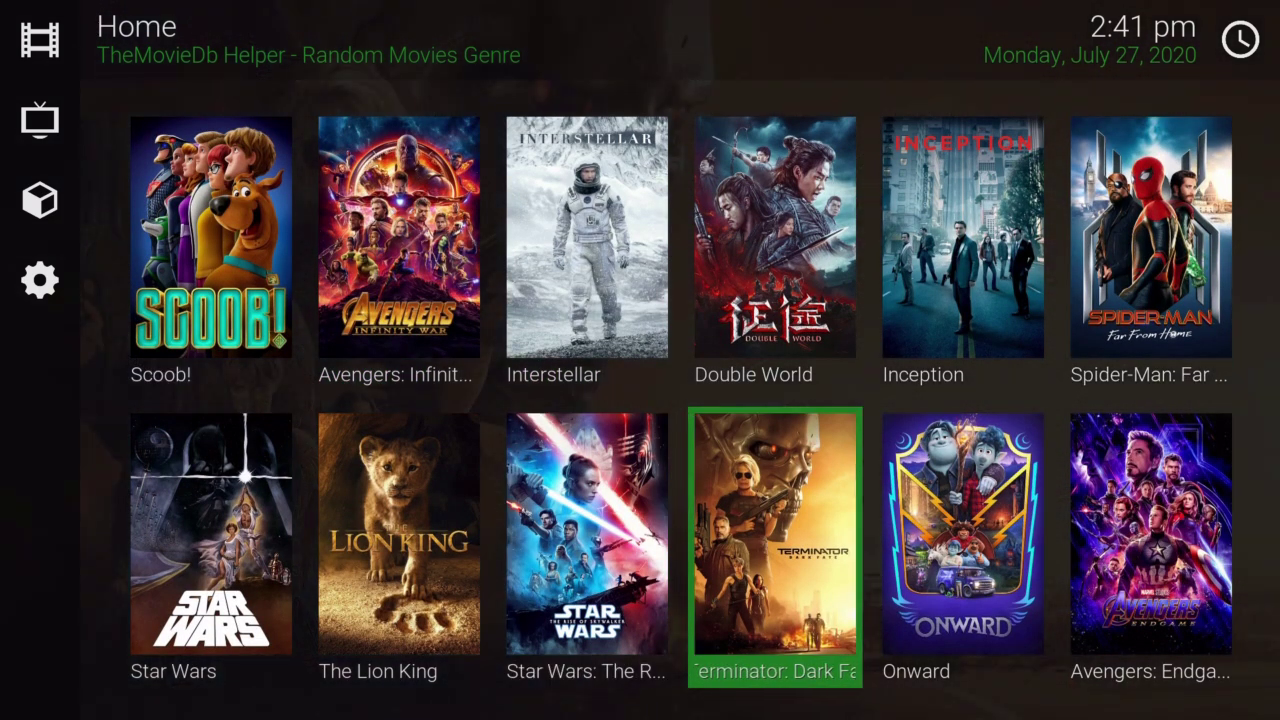
{"action": "key", "text": "Left"}
{"action": "key", "text": "Left"}
{"action": "key", "text": "Down"}
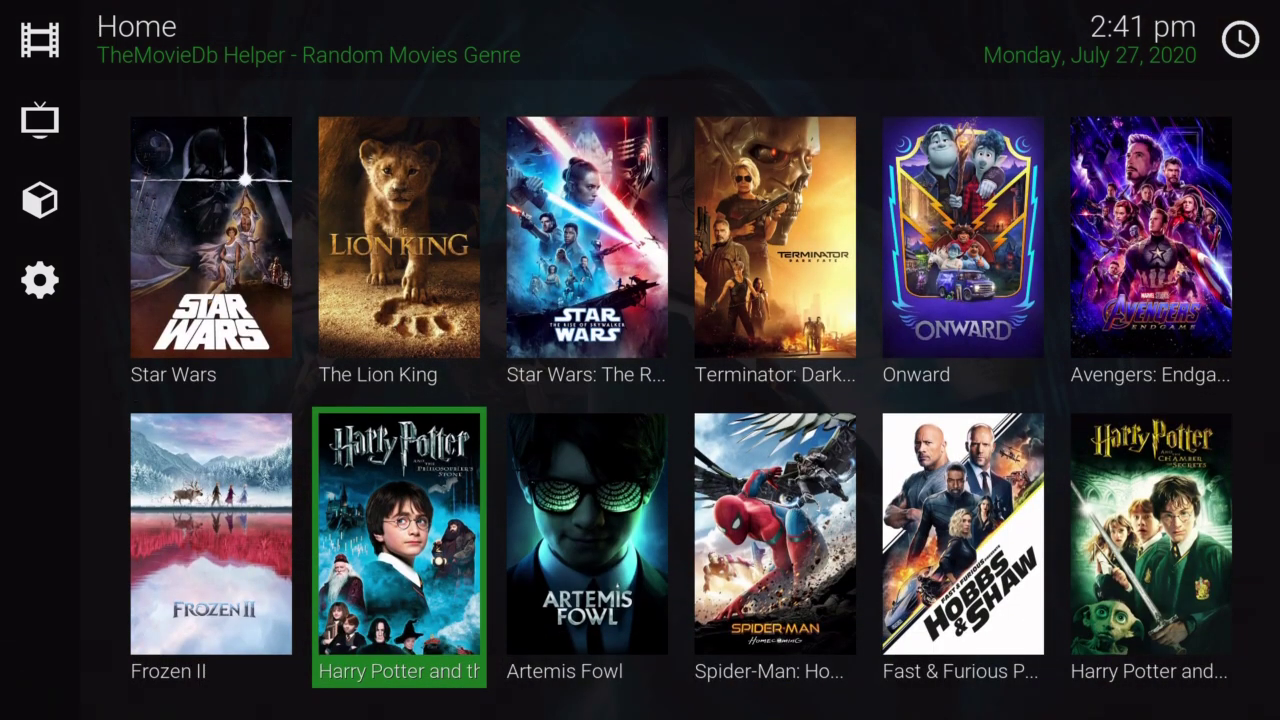
{"action": "key", "text": "Down"}
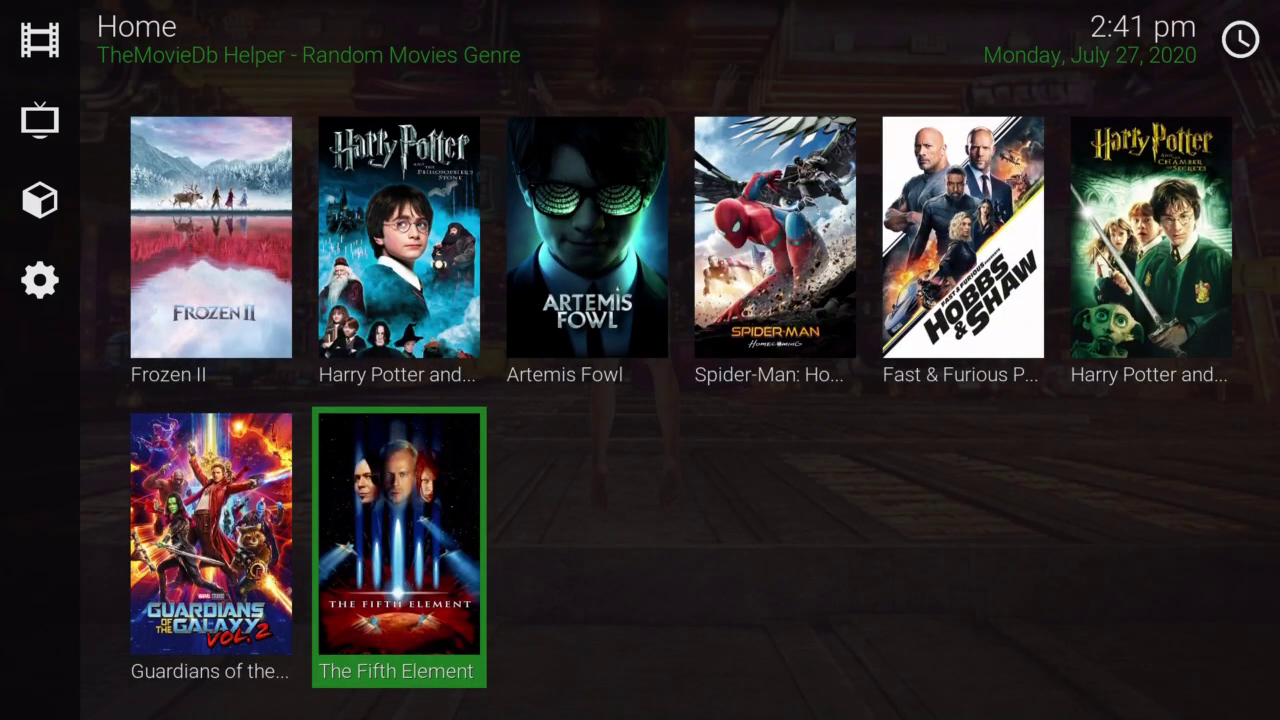
{"action": "key", "text": "Up"}
{"action": "key", "text": "Right"}
{"action": "key", "text": "Right"}
{"action": "key", "text": "Right"}
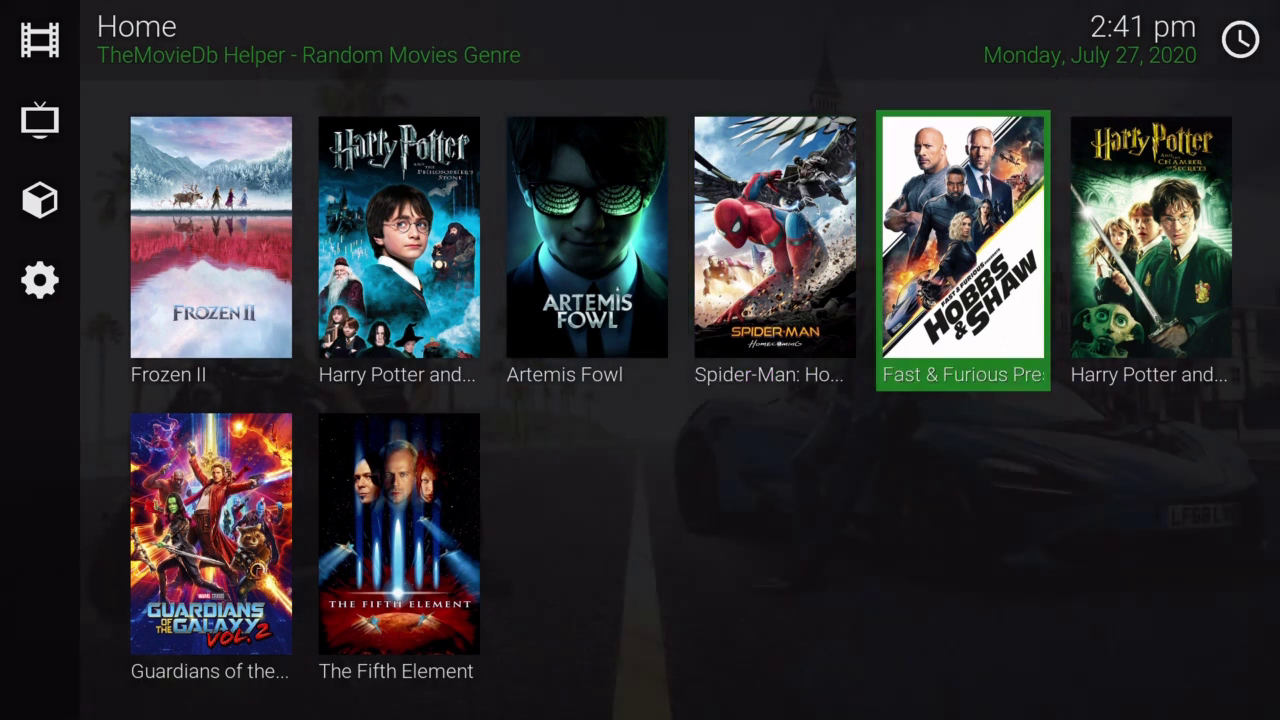
{"action": "key", "text": "Up"}
{"action": "key", "text": "Up"}
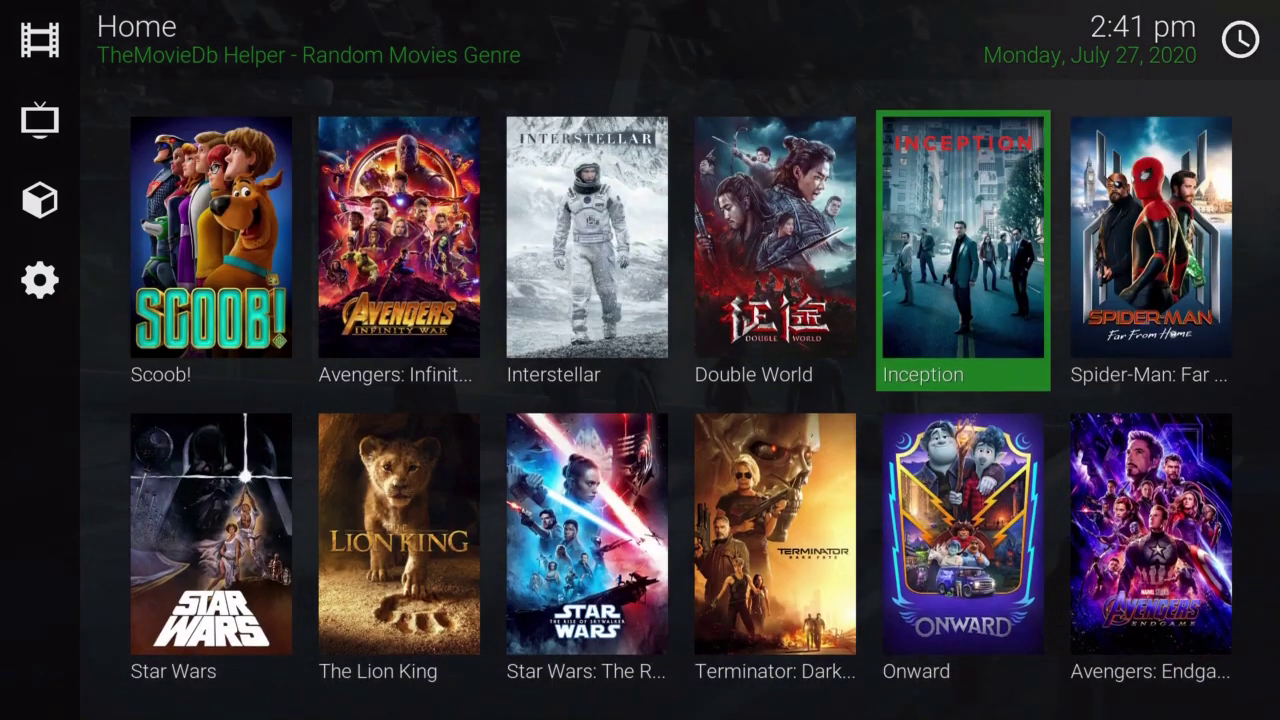
{"action": "key", "text": "Left"}
{"action": "key", "text": "Left"}
{"action": "key", "text": "Left"}
{"action": "key", "text": "Left"}
Leave the movie widget for the home sections sidebar.
{"action": "key", "text": "Left"}
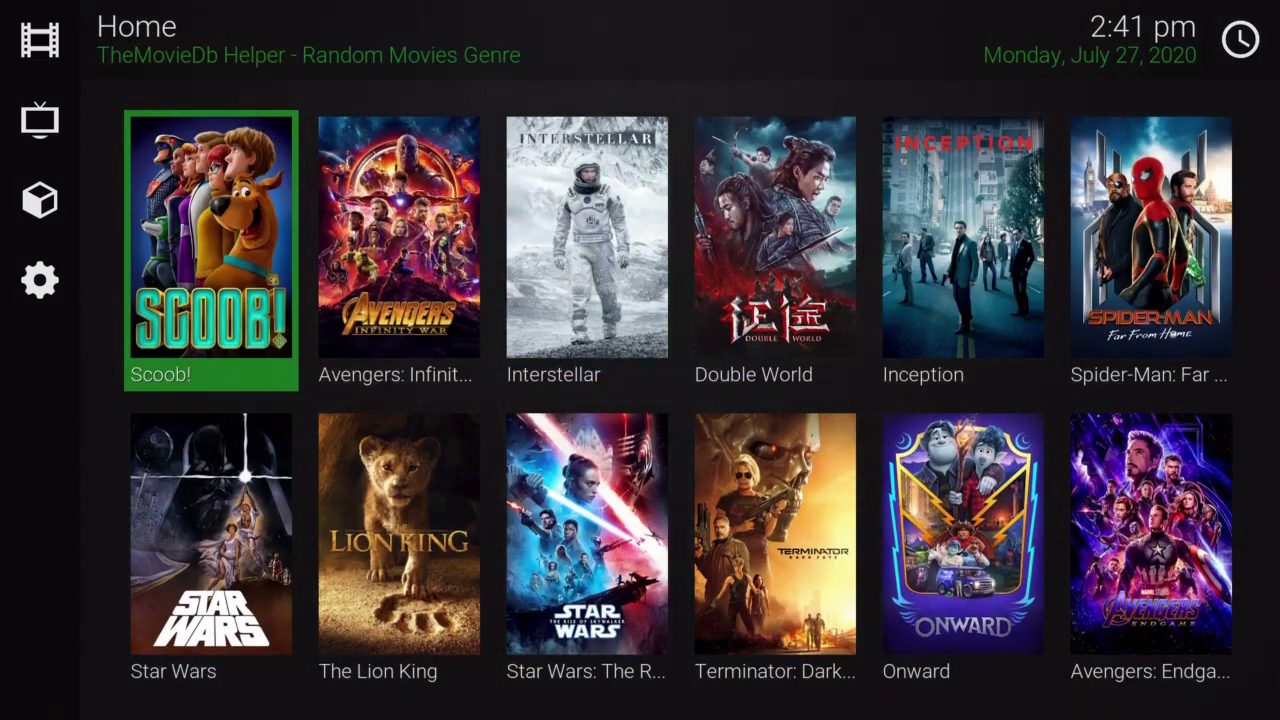
{"action": "key", "text": "Right"}
{"action": "key", "text": "Left"}
Switch to the Most Watched TV Shows widget and browse it, ending on Community.
{"action": "key", "text": "Down"}
{"action": "key", "text": "Right"}
{"action": "key", "text": "Right"}
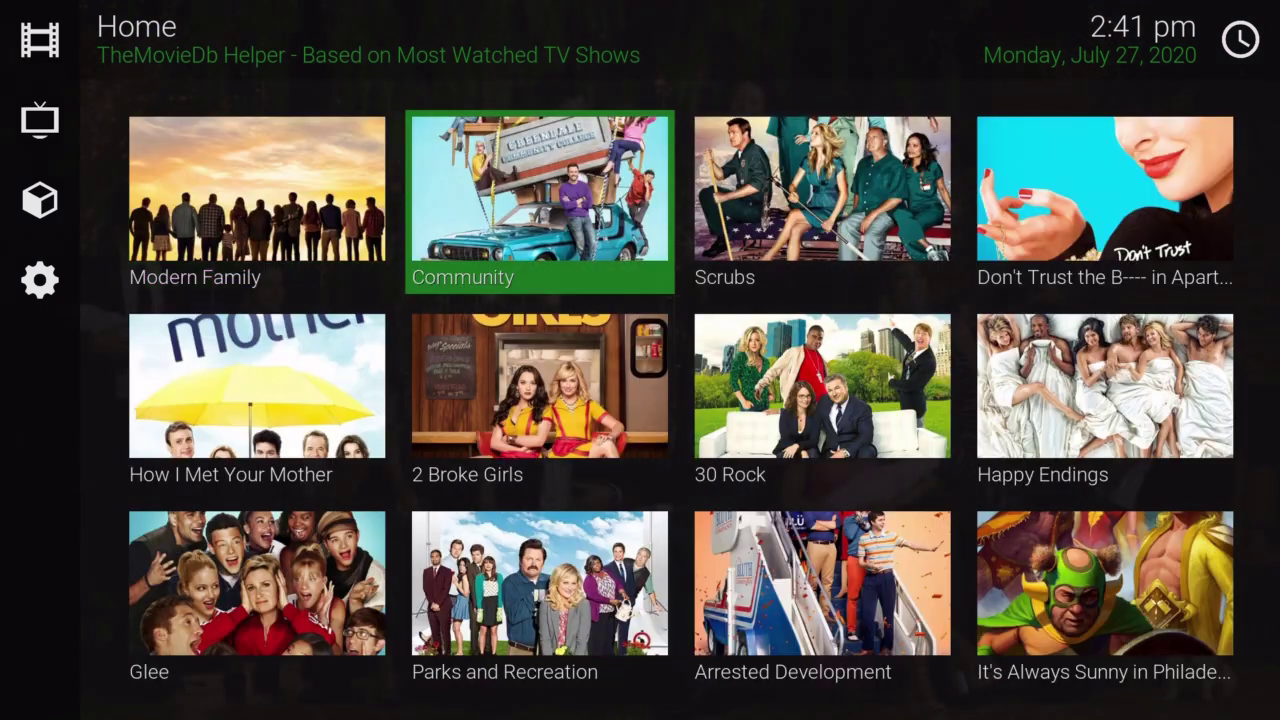
{"action": "key", "text": "Right"}
{"action": "key", "text": "Down"}
{"action": "key", "text": "Left"}
{"action": "key", "text": "Down"}
{"action": "key", "text": "Up"}
{"action": "key", "text": "Up"}
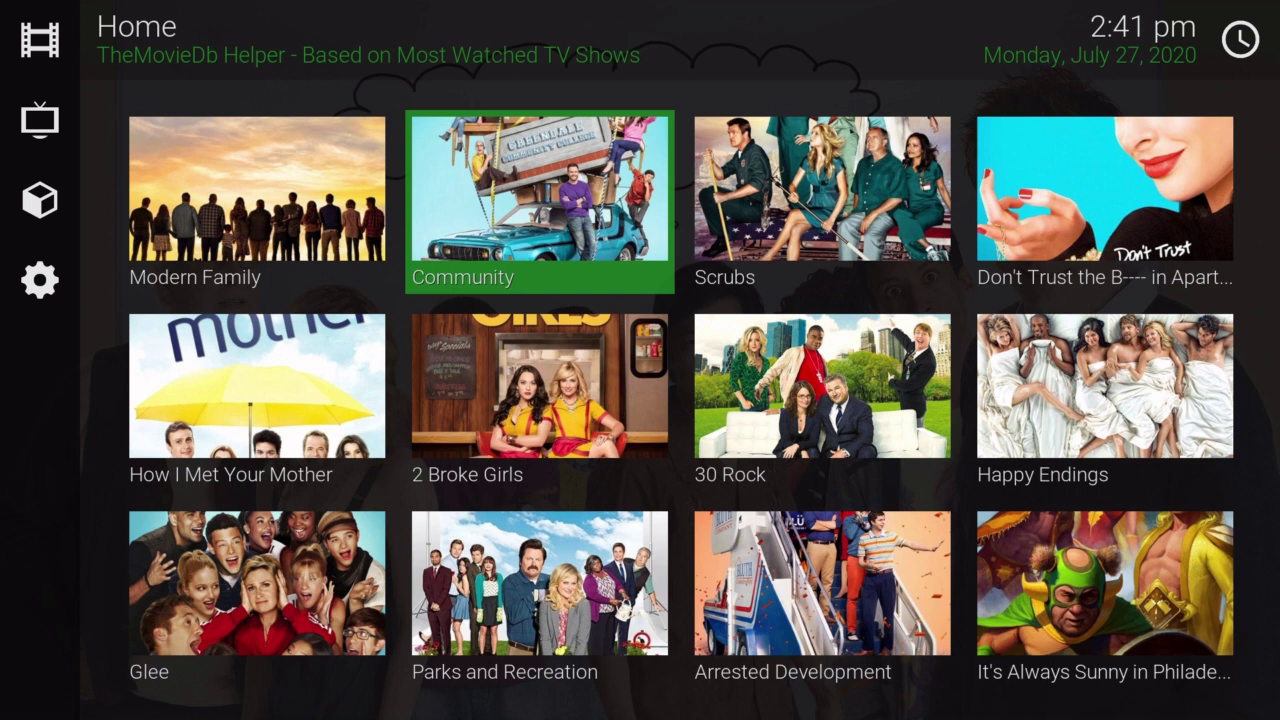
Return to the Movies widget and browse its posters back to Scoob! and across.
{"action": "key", "text": "Left"}
{"action": "key", "text": "Left"}
{"action": "key", "text": "Up"}
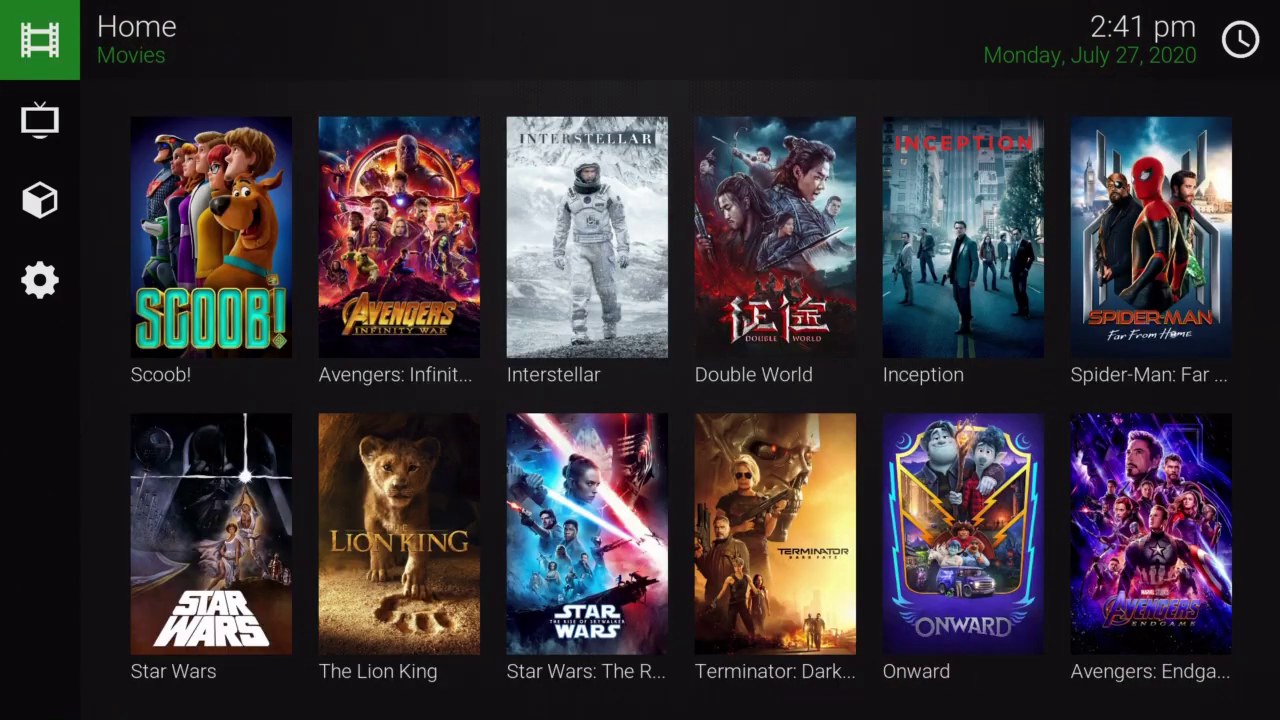
{"action": "key", "text": "Right"}
{"action": "key", "text": "Right"}
{"action": "key", "text": "Right"}
{"action": "key", "text": "Down"}
{"action": "key", "text": "Down"}
{"action": "key", "text": "Up"}
{"action": "key", "text": "Up"}
{"action": "key", "text": "Left"}
{"action": "key", "text": "Left"}
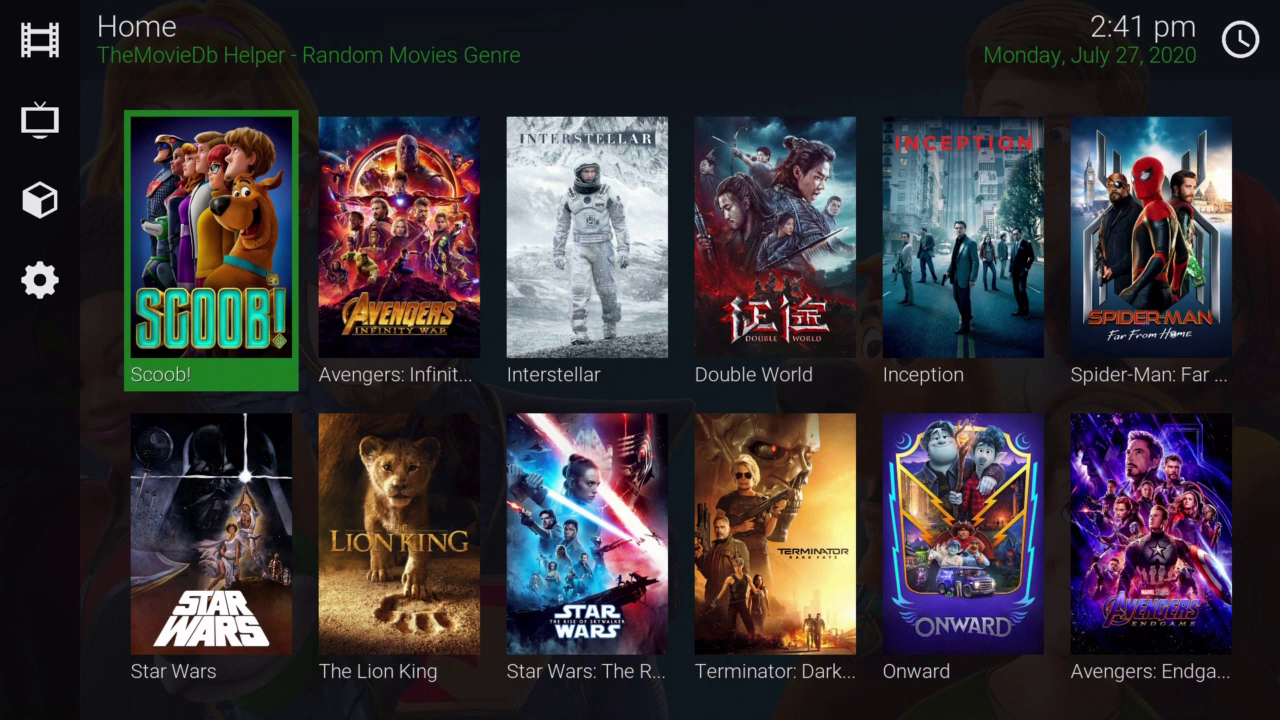
{"action": "key", "text": "Right"}
{"action": "key", "text": "Right"}
{"action": "key", "text": "Right"}
{"action": "key", "text": "Right"}
{"action": "key", "text": "Right"}
{"action": "key", "text": "Down"}
{"action": "key", "text": "Left"}
{"action": "key", "text": "Left"}
Switch over to the TV shows list and browse around it.
{"action": "key", "text": "Left"}
{"action": "key", "text": "Left"}
{"action": "key", "text": "Left"}
{"action": "key", "text": "Left"}
{"action": "key", "text": "Right"}
{"action": "key", "text": "Down"}
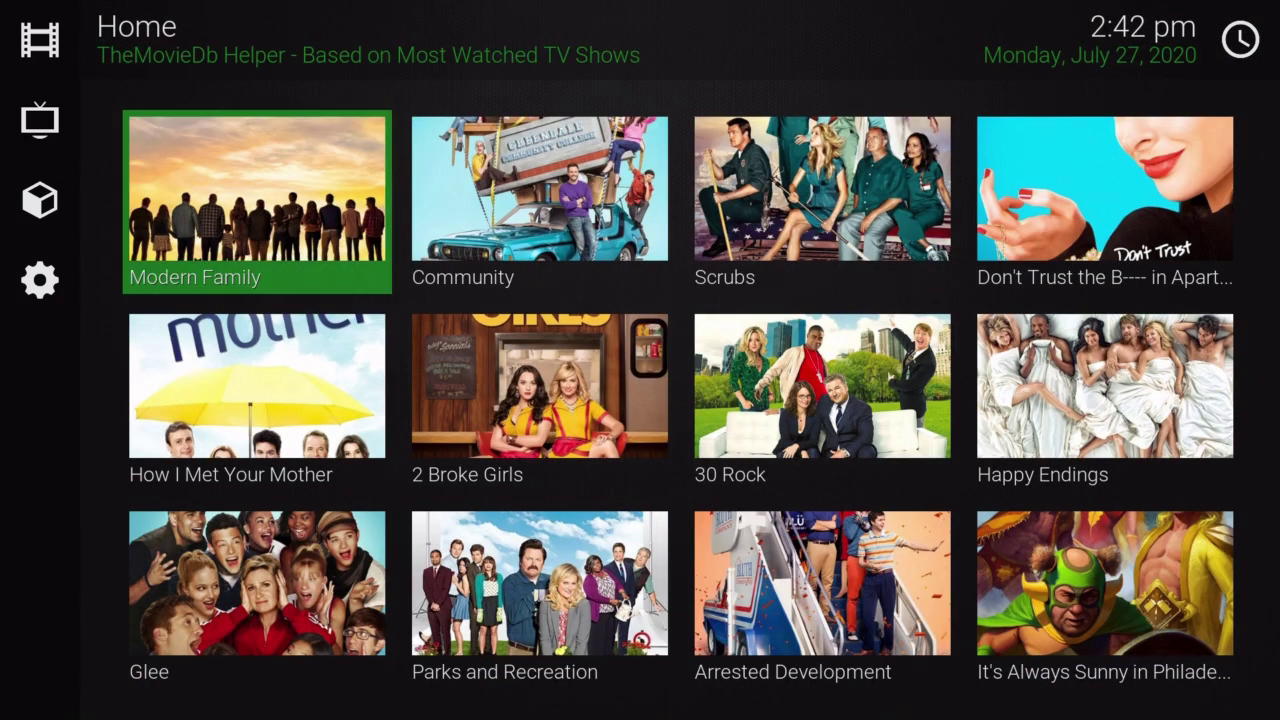
{"action": "key", "text": "Right"}
{"action": "key", "text": "Right"}
{"action": "key", "text": "Right"}
{"action": "key", "text": "Down"}
{"action": "key", "text": "Down"}
{"action": "key", "text": "Left"}
{"action": "key", "text": "Left"}
{"action": "key", "text": "Left"}
{"action": "key", "text": "Up"}
{"action": "key", "text": "Up"}
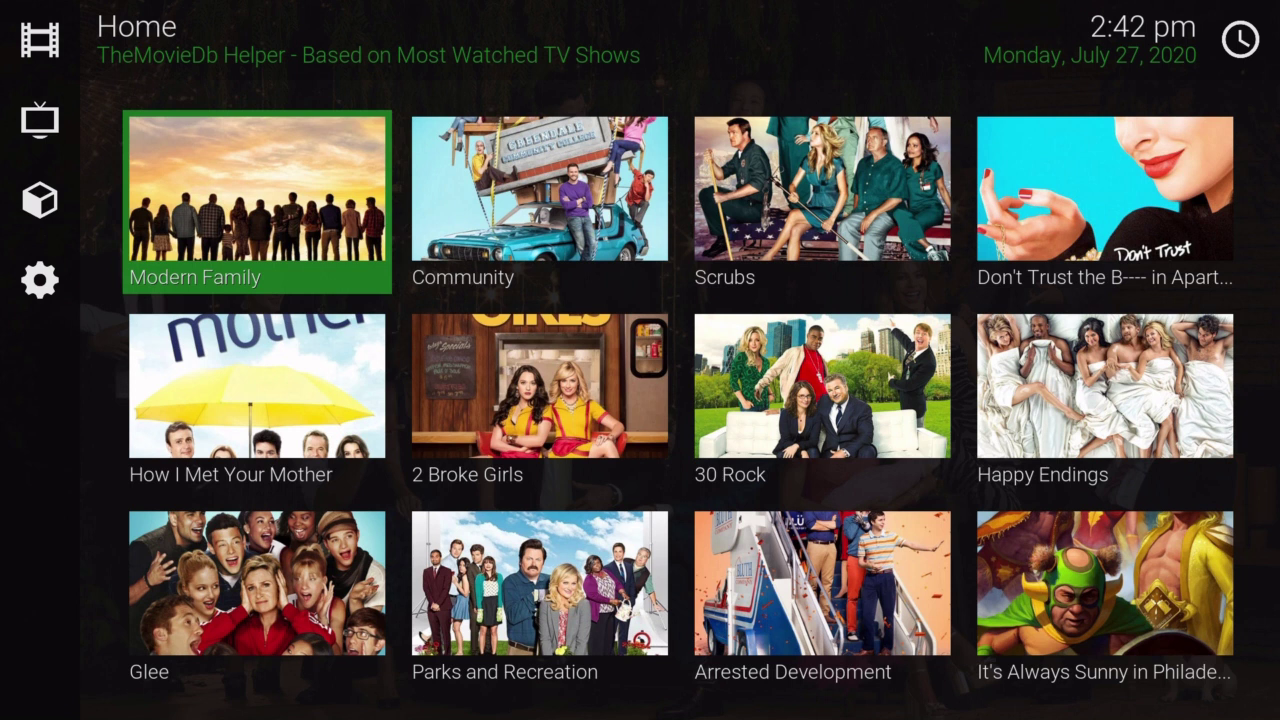
Go back into the movie list and browse it back to Scoob!
{"action": "key", "text": "Left"}
{"action": "key", "text": "Up"}
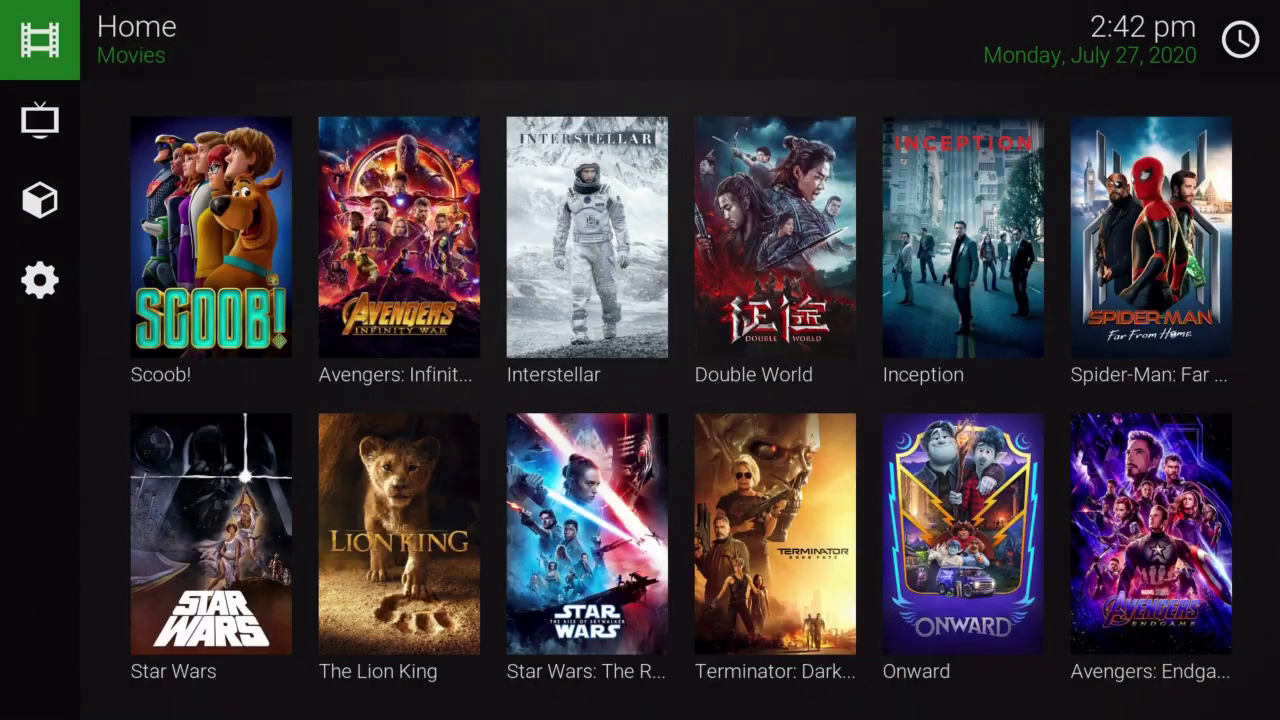
{"action": "key", "text": "Right"}
{"action": "key", "text": "Right"}
{"action": "key", "text": "Right"}
{"action": "key", "text": "Down"}
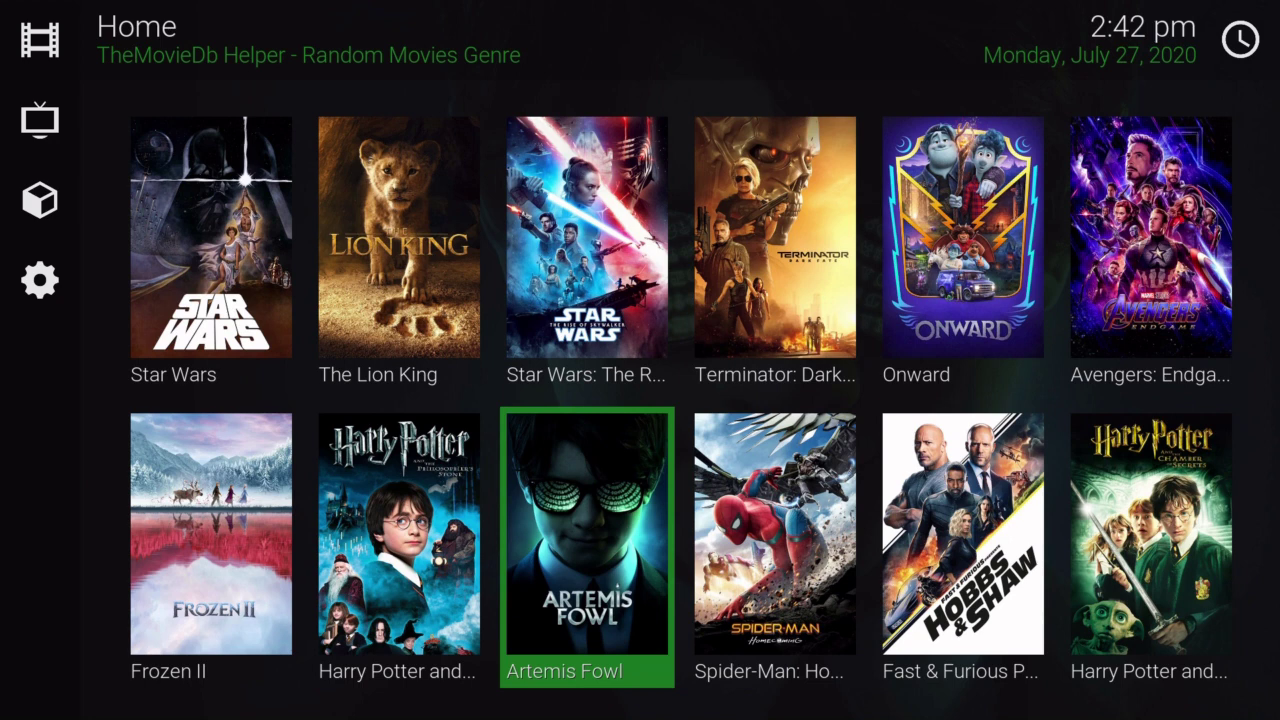
{"action": "key", "text": "Down"}
{"action": "key", "text": "Up"}
{"action": "key", "text": "Up"}
{"action": "key", "text": "Up"}
{"action": "key", "text": "Left"}
Briefly switch to TV shows, then return and enter the Random Movies Genre widget.
{"action": "key", "text": "Left"}
{"action": "key", "text": "Down"}
{"action": "key", "text": "Right"}
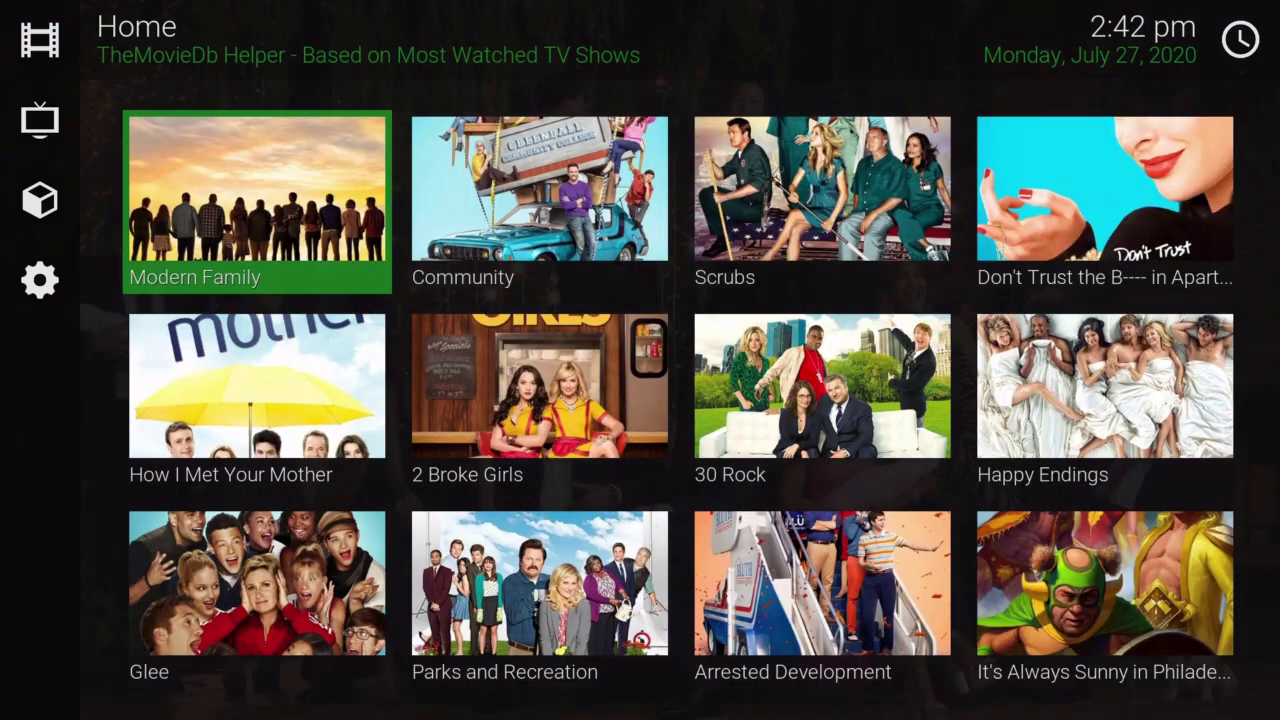
{"action": "key", "text": "Left"}
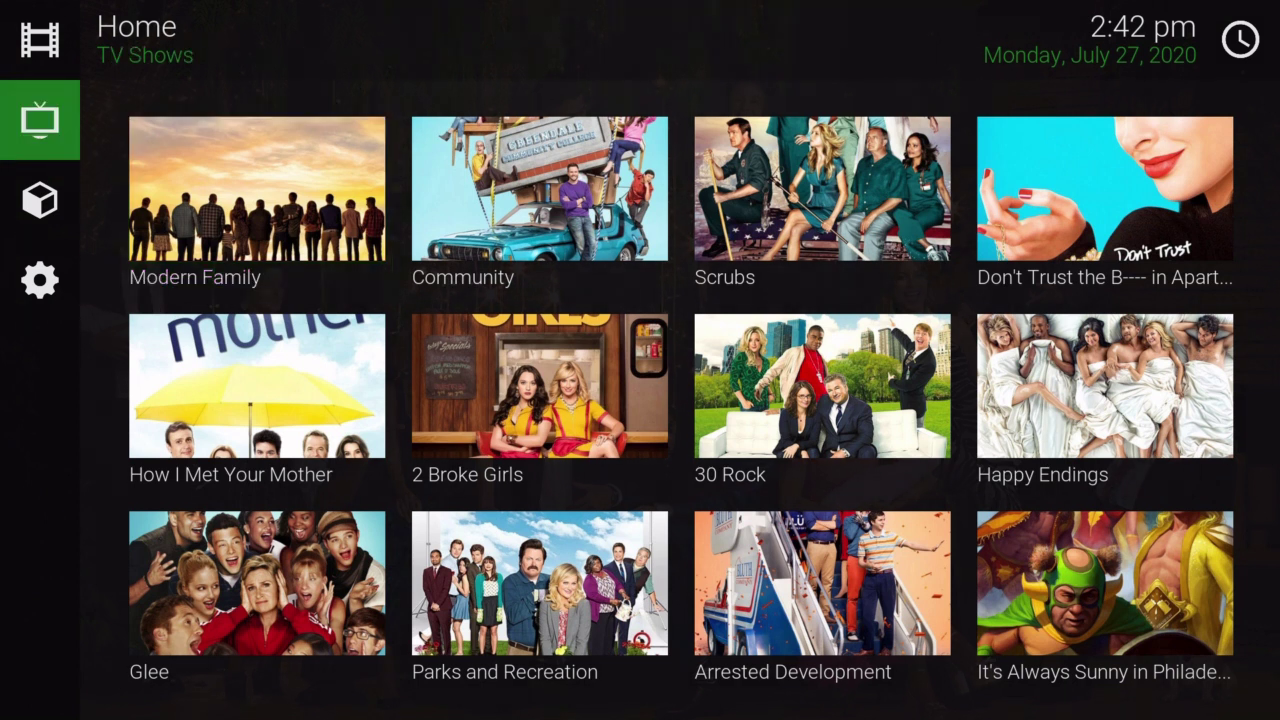
{"action": "key", "text": "Up"}
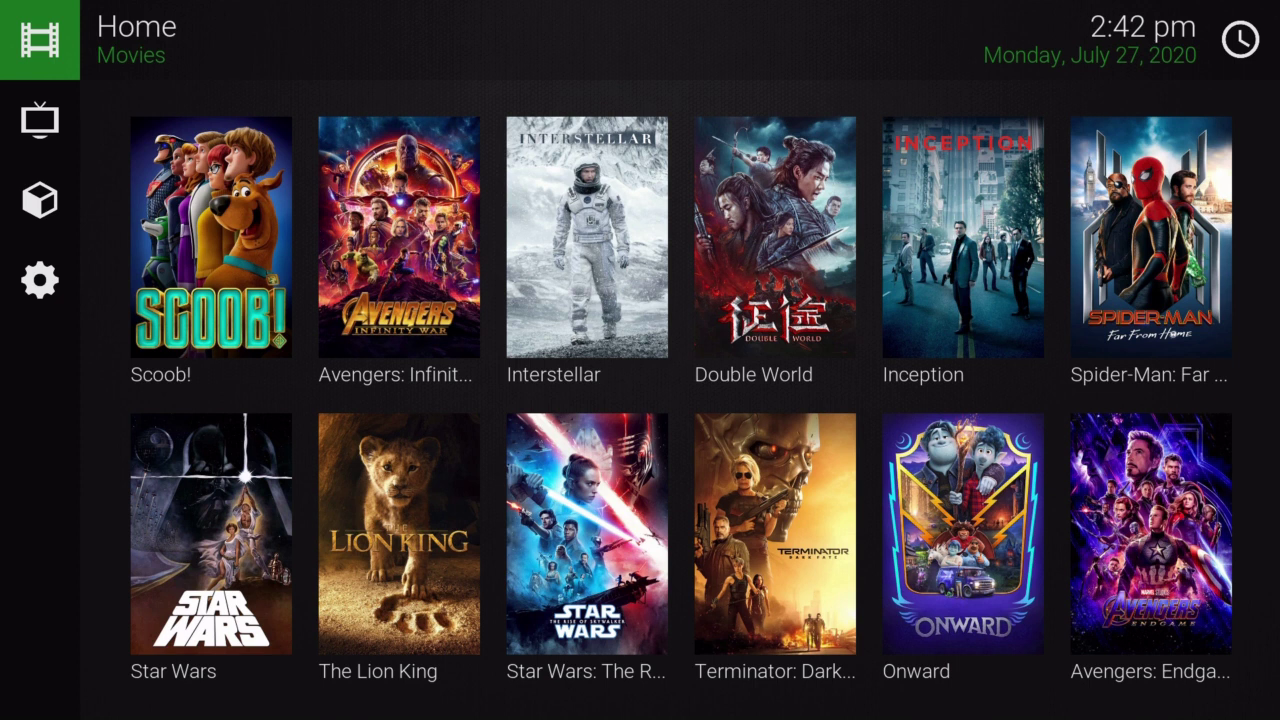
{"action": "left_click", "coordinate": [210, 250]}
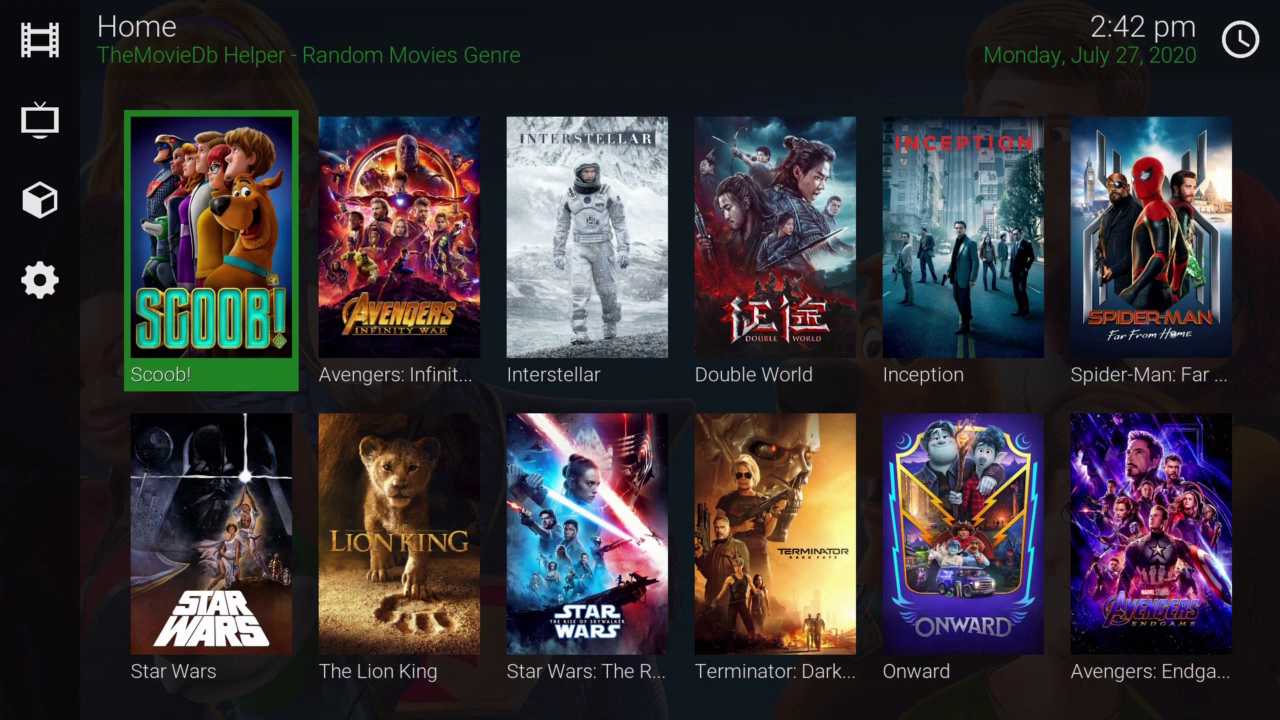
Head to the Settings section and open the Skin settings.
{"action": "key", "text": "Left"}
{"action": "key", "text": "Down"}
{"action": "key", "text": "Down"}
{"action": "key", "text": "Down"}
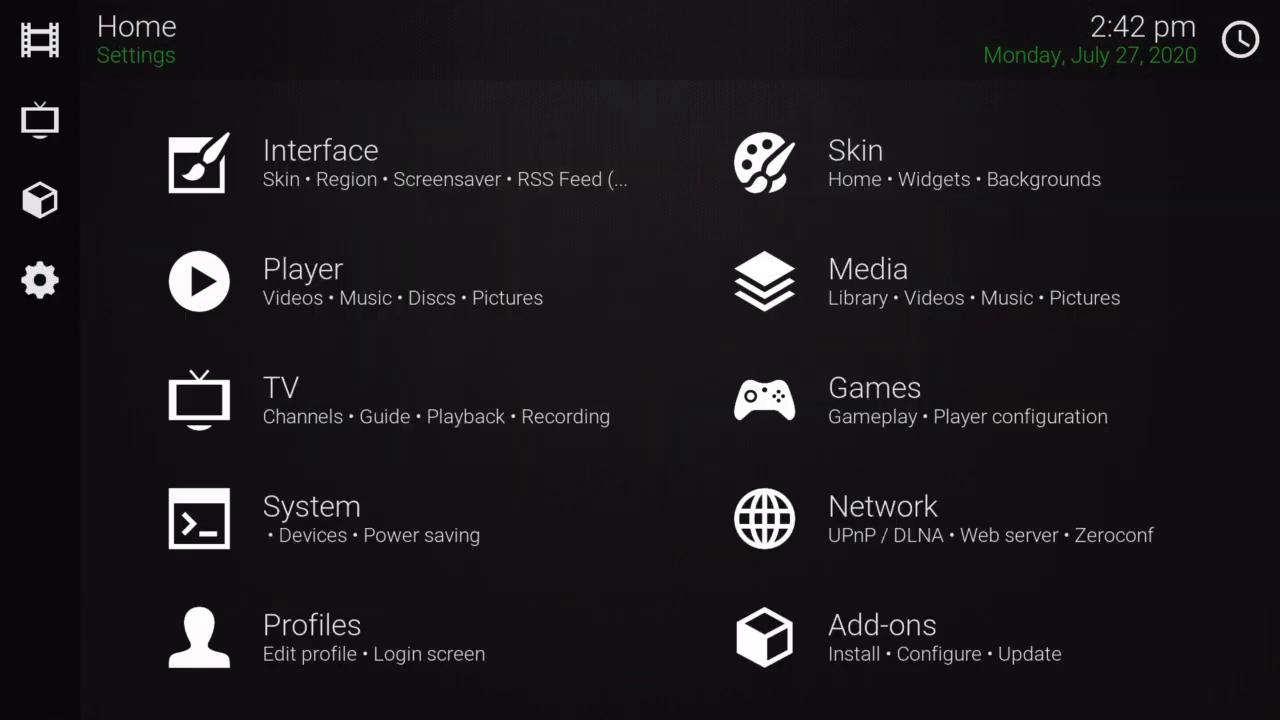
{"action": "key", "text": "Left"}
{"action": "key", "text": "Right"}
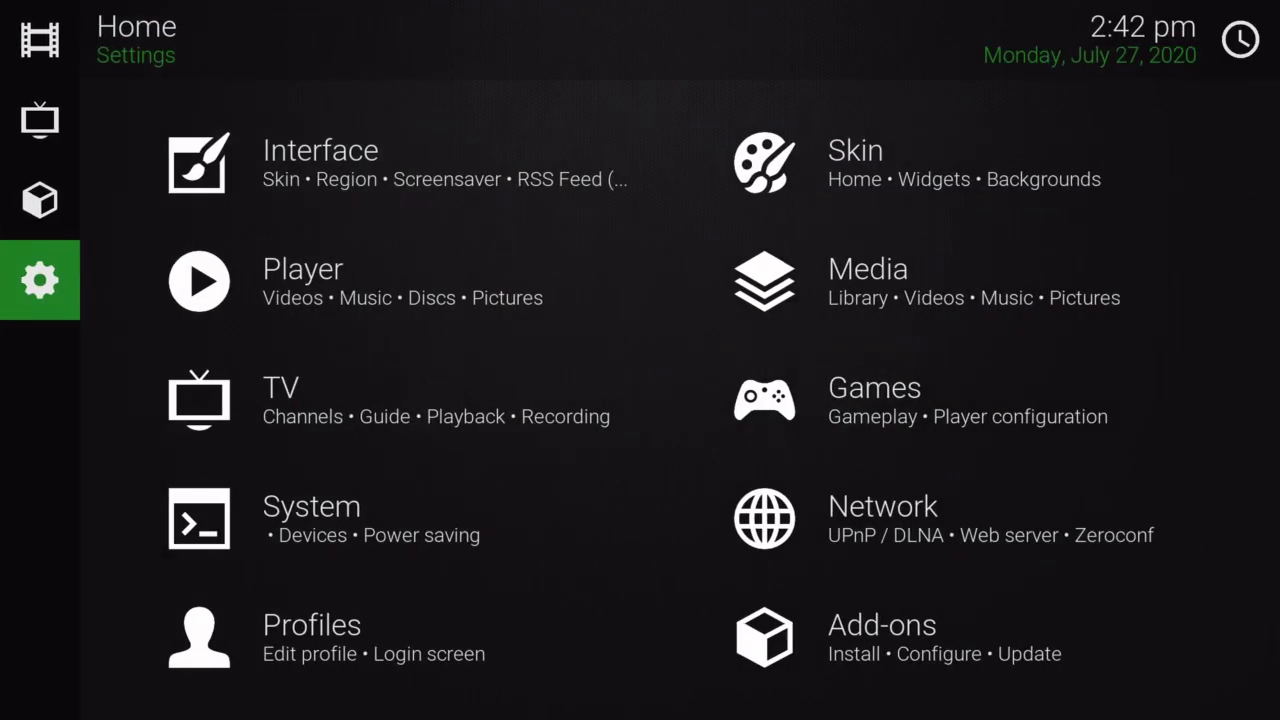
{"action": "key", "text": "Left"}
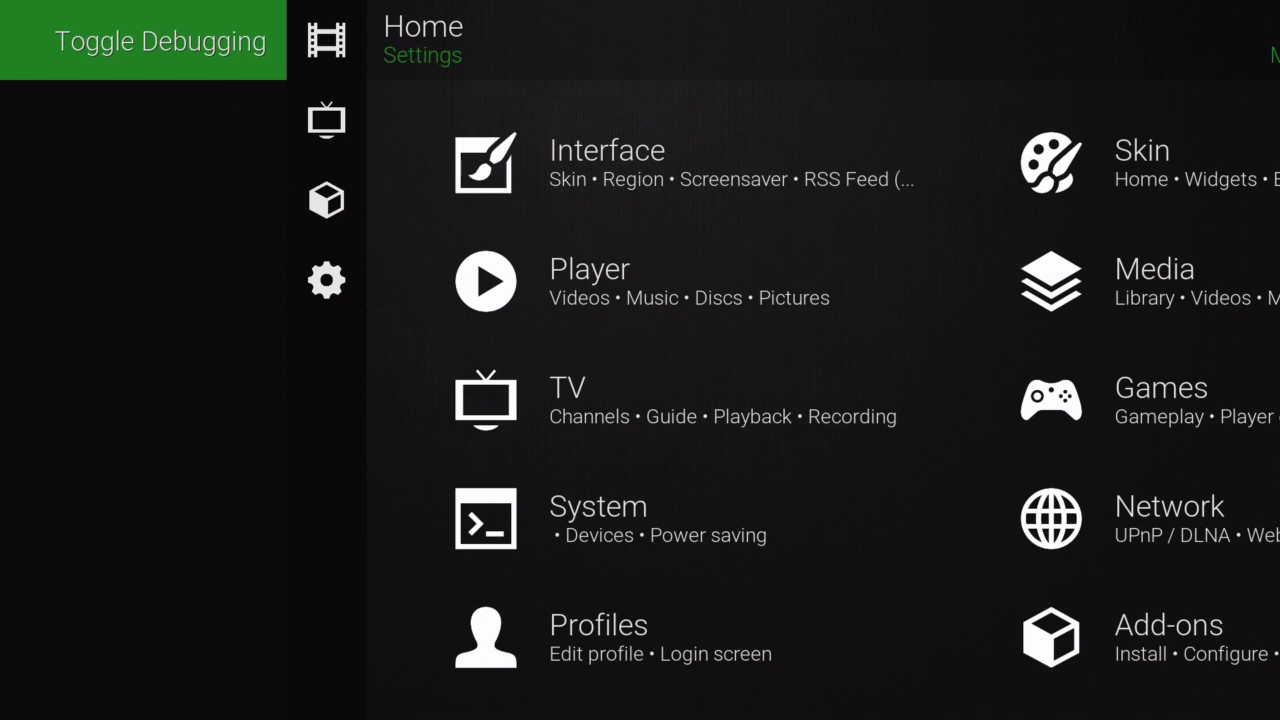
{"action": "key", "text": "Right"}
{"action": "key", "text": "Right"}
{"action": "key", "text": "Right"}
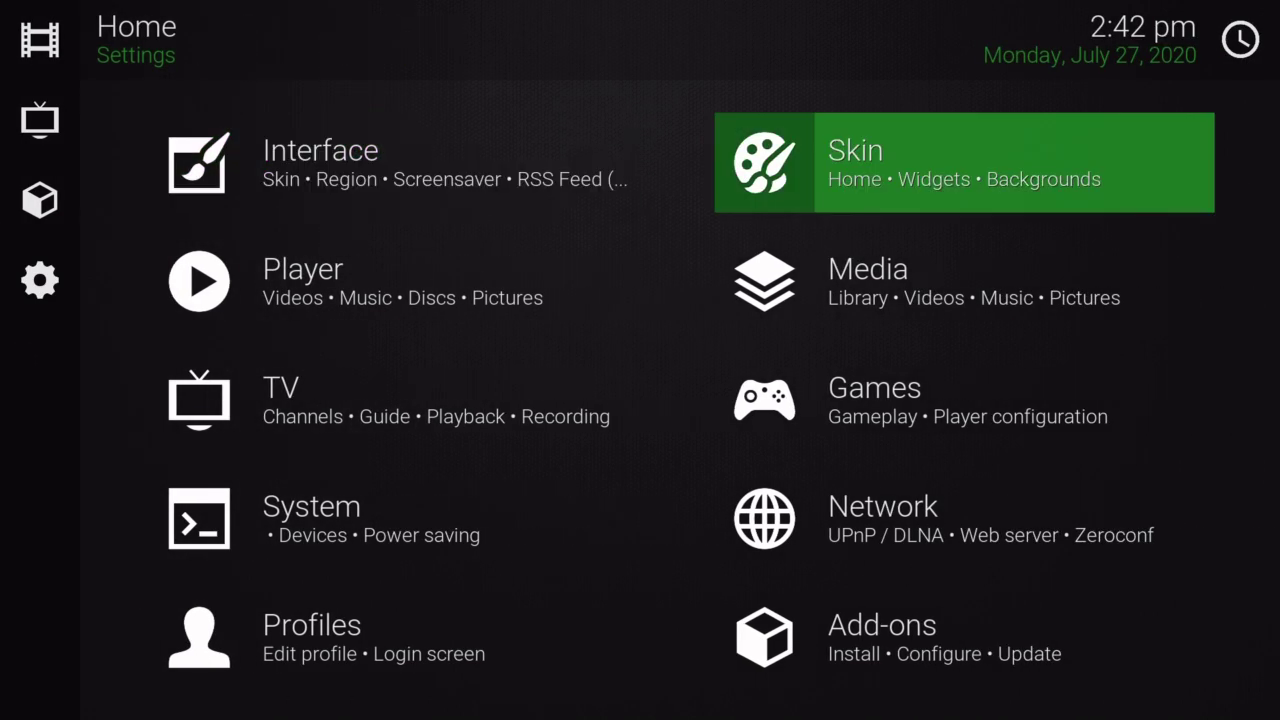
{"action": "key", "text": "Return"}
Open Setup menus and widgets and select the Settings menu entry.
{"action": "key", "text": "Right"}
{"action": "key", "text": "Return"}
{"action": "key", "text": "Left"}
{"action": "key", "text": "Down"}
{"action": "key", "text": "Down"}
{"action": "key", "text": "Down"}
{"action": "key", "text": "Right"}
{"action": "key", "text": "Down"}
{"action": "key", "text": "Down"}
Inspect the Settings entry's submenu and Change action choices without changing anything, then back out.
{"action": "key", "text": "Down"}
{"action": "key", "text": "Return"}
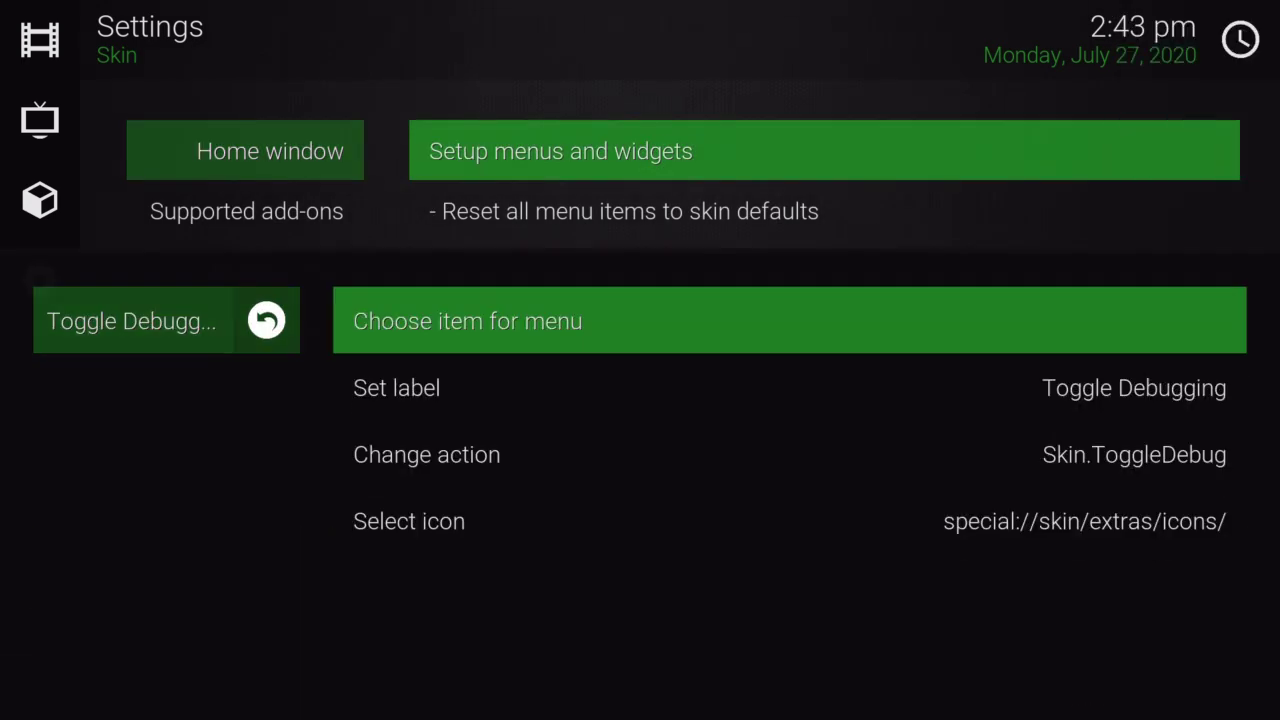
{"action": "key", "text": "Down"}
{"action": "key", "text": "Down"}
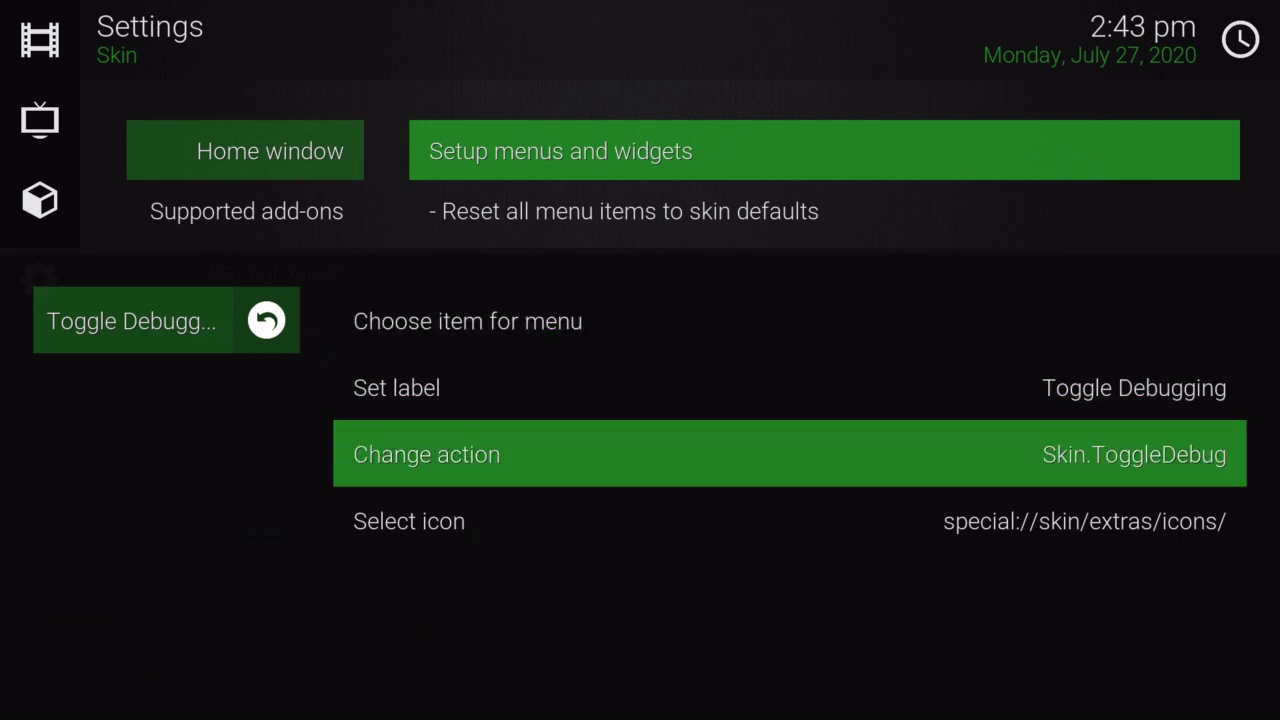
{"action": "key", "text": "Return"}
{"action": "key", "text": "Escape"}
{"action": "key", "text": "Left"}
{"action": "key", "text": "Right"}
{"action": "key", "text": "Delete"}
{"action": "key", "text": "Escape"}
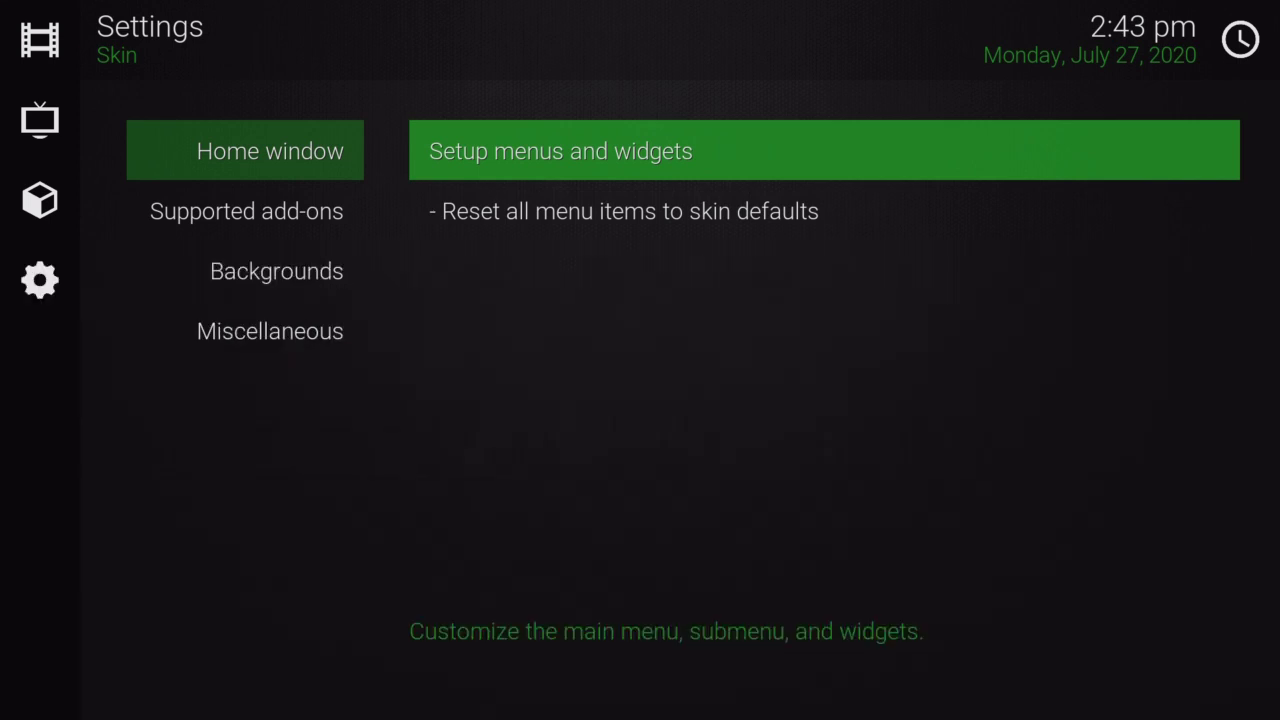
Exit skin settings and turn on the debug info overlay with Toggle Debugging.
{"action": "key", "text": "Escape"}
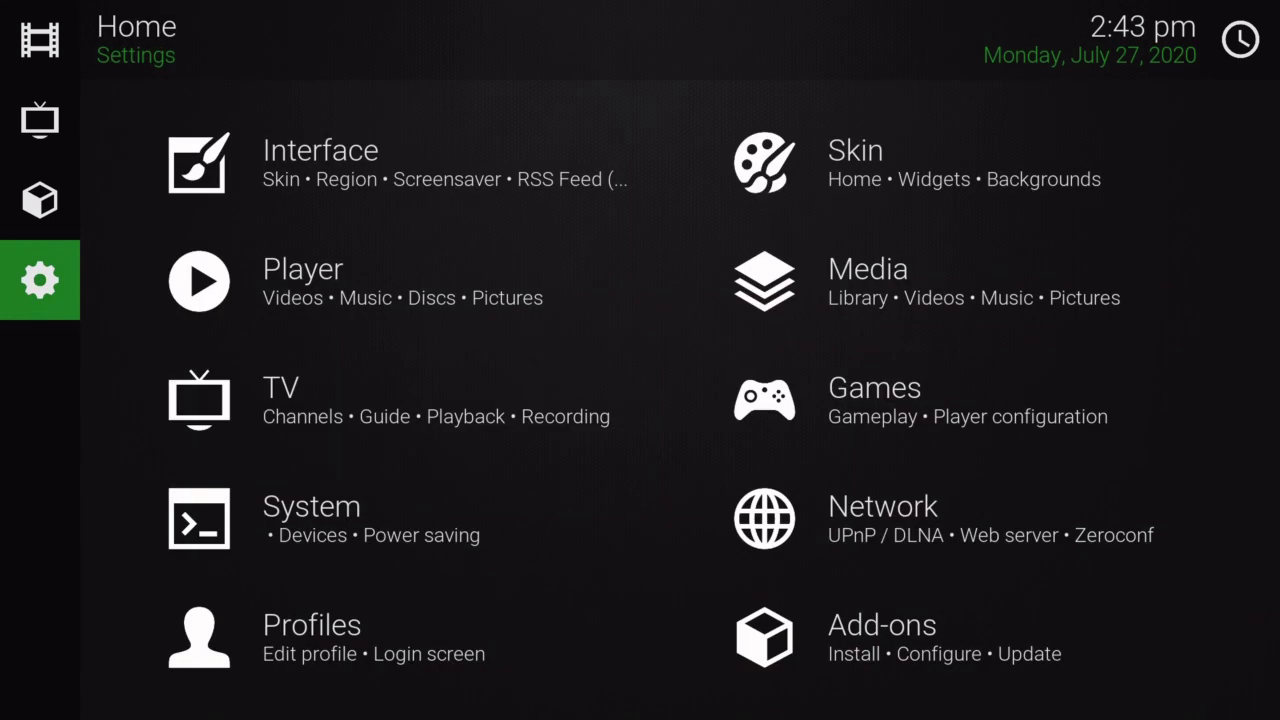
{"action": "key", "text": "Left"}
{"action": "key", "text": "Return"}
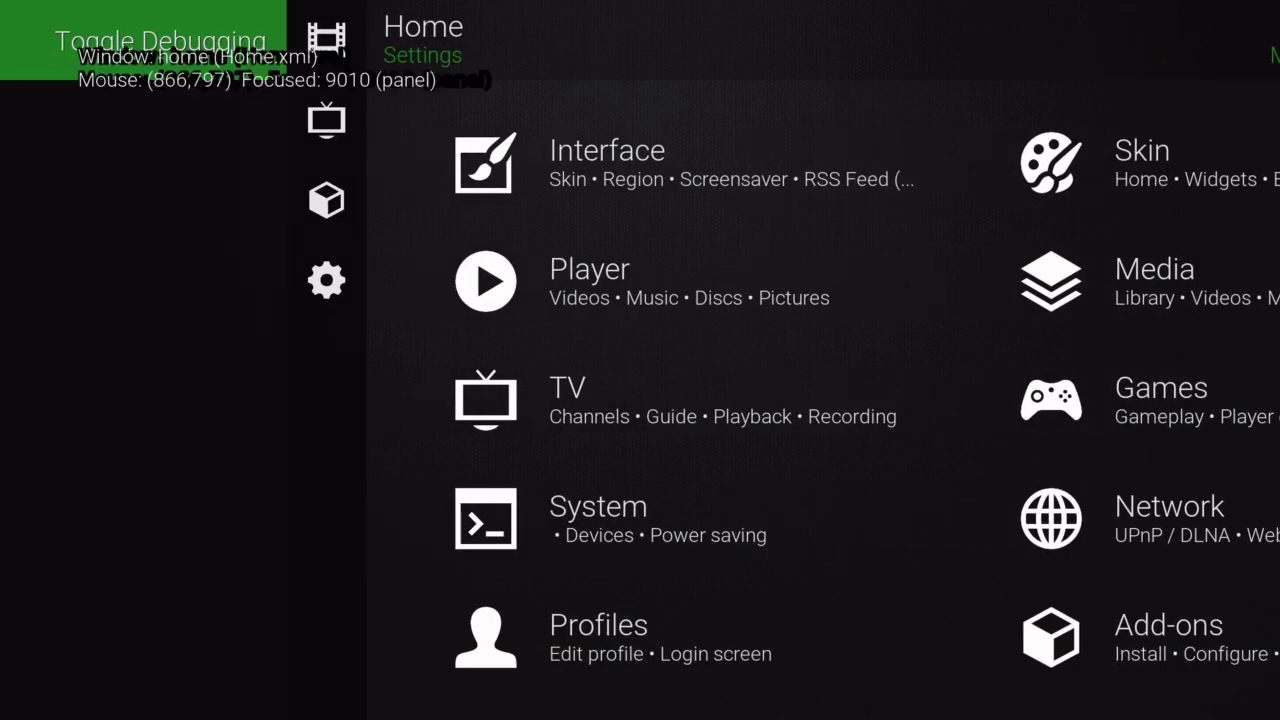
{"action": "key", "text": "Right"}
Go to the Movies home widget and browse its posters, returning to Scoob!
{"action": "key", "text": "Up"}
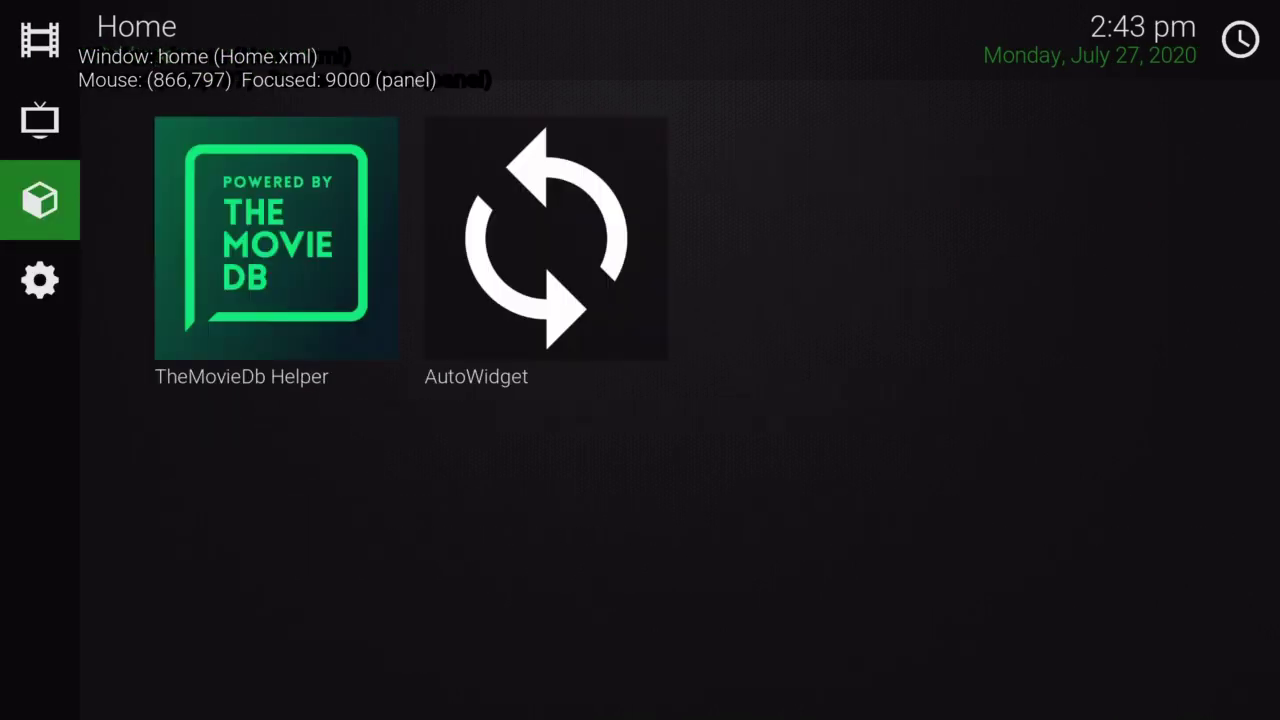
{"action": "key", "text": "Up"}
{"action": "key", "text": "Up"}
{"action": "key", "text": "Right"}
{"action": "key", "text": "Right"}
{"action": "key", "text": "Right"}
{"action": "key", "text": "Left"}
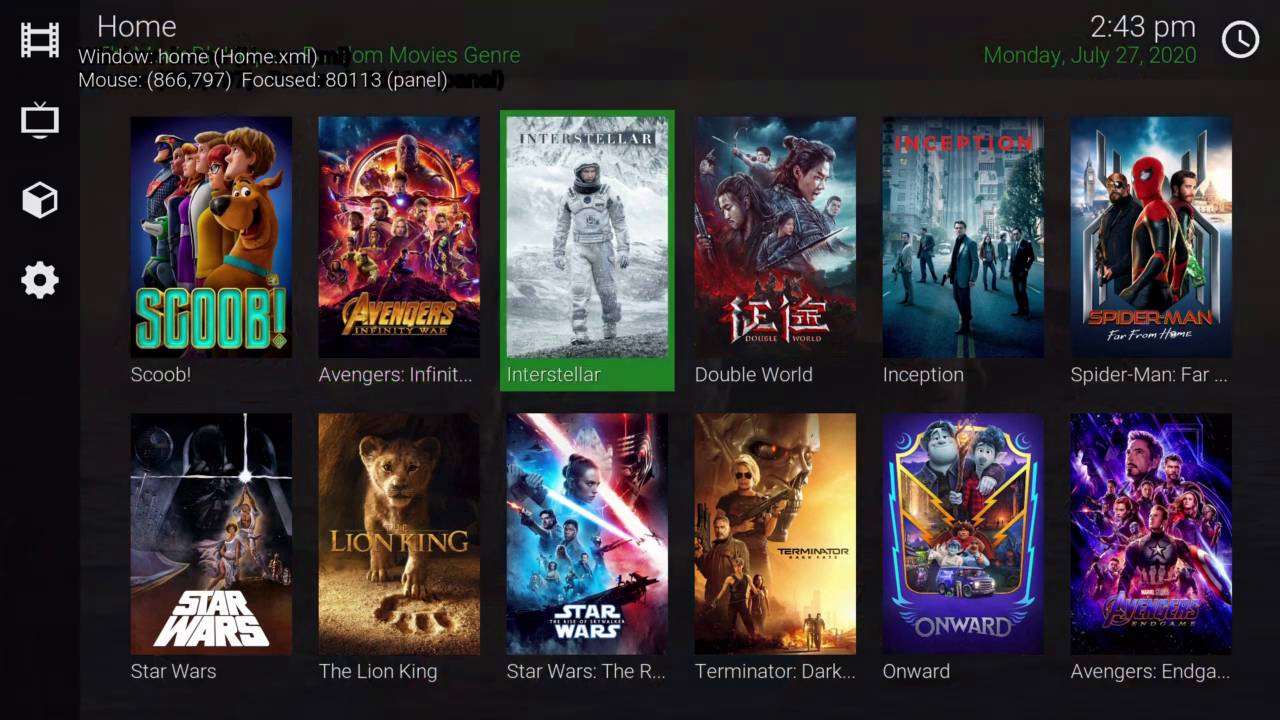
{"action": "key", "text": "Left"}
{"action": "key", "text": "Right"}
{"action": "key", "text": "Right"}
{"action": "key", "text": "Down"}
{"action": "key", "text": "Up"}
{"action": "key", "text": "Left"}
{"action": "key", "text": "Left"}
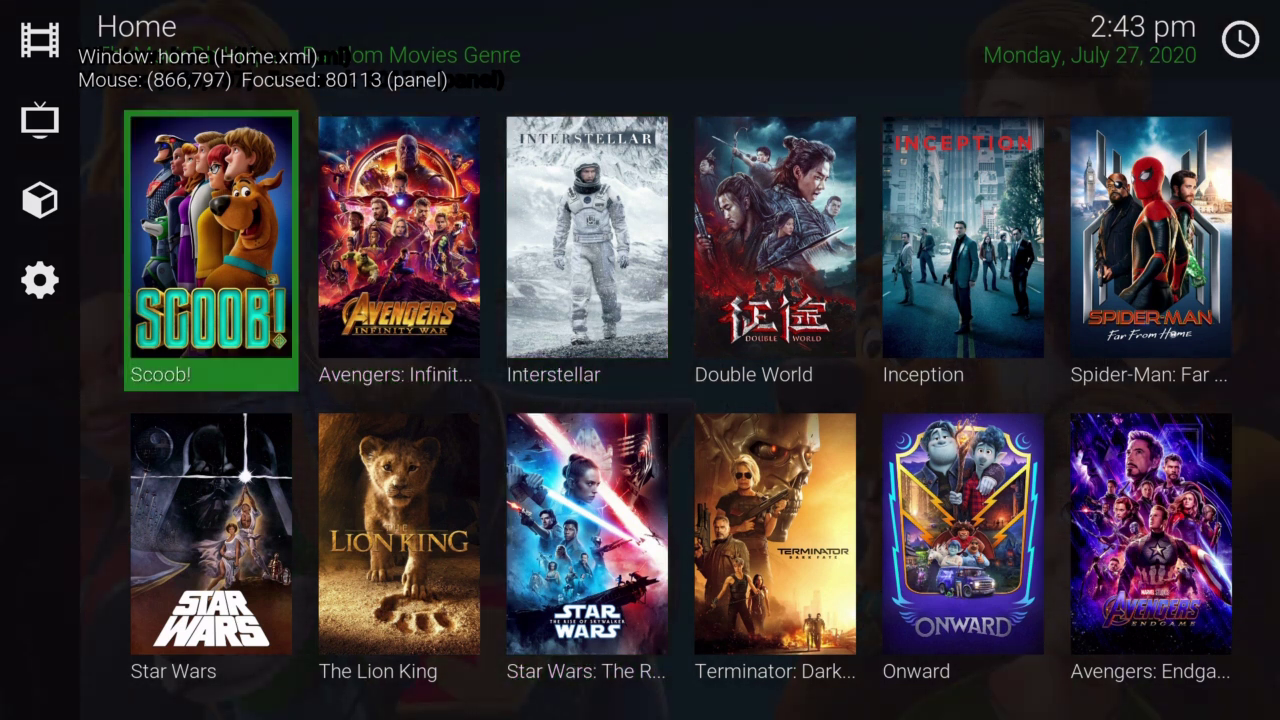
{"action": "key", "text": "Right"}
{"action": "key", "text": "Right"}
{"action": "key", "text": "Right"}
{"action": "key", "text": "Down"}
{"action": "key", "text": "Left"}
Look through the lower rows of the movie widget and back to the top row.
{"action": "key", "text": "Left"}
{"action": "key", "text": "Left"}
{"action": "key", "text": "Right"}
{"action": "key", "text": "Right"}
{"action": "key", "text": "Right"}
{"action": "key", "text": "Down"}
{"action": "key", "text": "Left"}
{"action": "key", "text": "Left"}
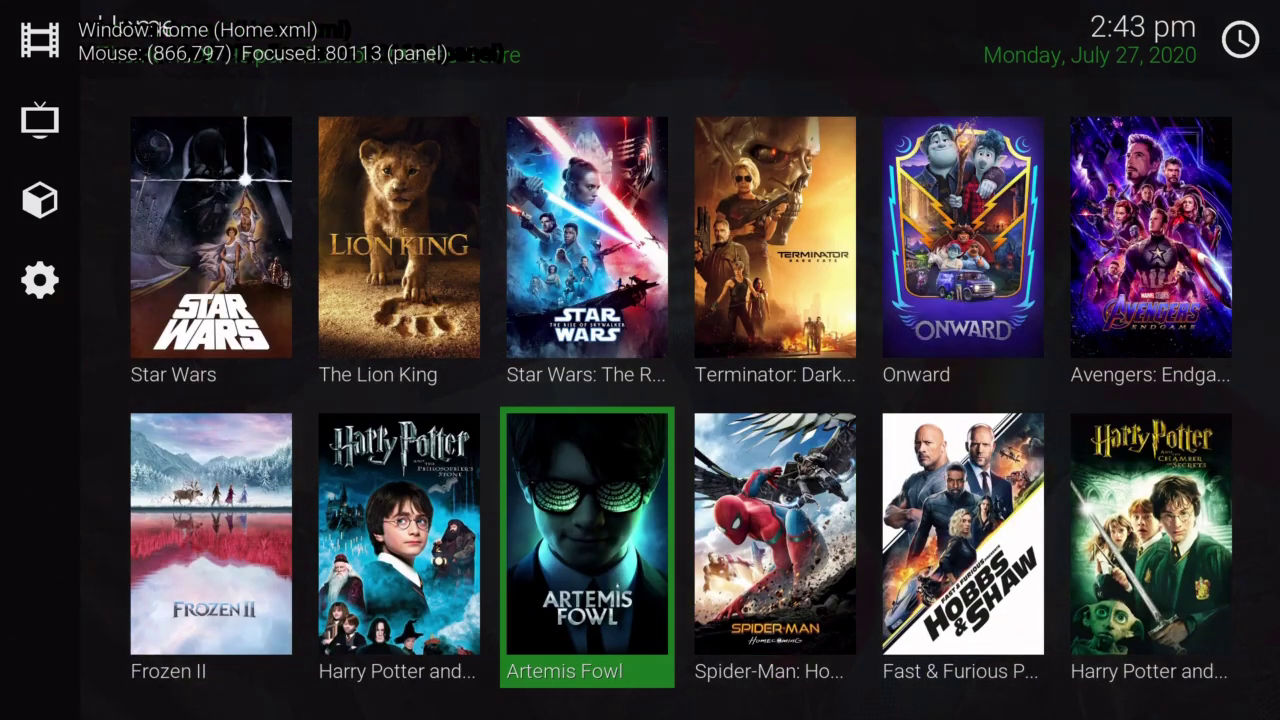
{"action": "key", "text": "Up"}
{"action": "key", "text": "Up"}
{"action": "key", "text": "Right"}
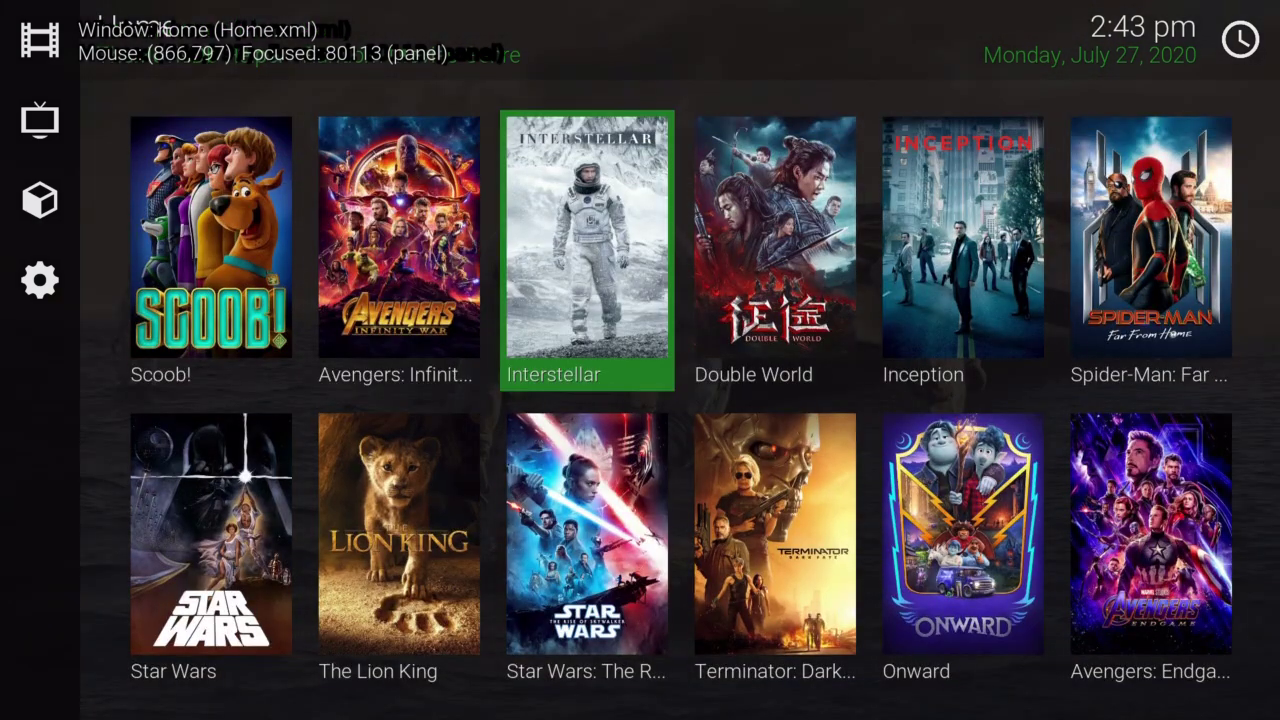
{"action": "key", "text": "Left"}
{"action": "key", "text": "Right"}
{"action": "key", "text": "Left"}
{"action": "key", "text": "Down"}
{"action": "key", "text": "Right"}
{"action": "key", "text": "Up"}
{"action": "key", "text": "Right"}
{"action": "key", "text": "Left"}
{"action": "key", "text": "Left"}
{"action": "key", "text": "Down"}
{"action": "key", "text": "Right"}
{"action": "key", "text": "Right"}
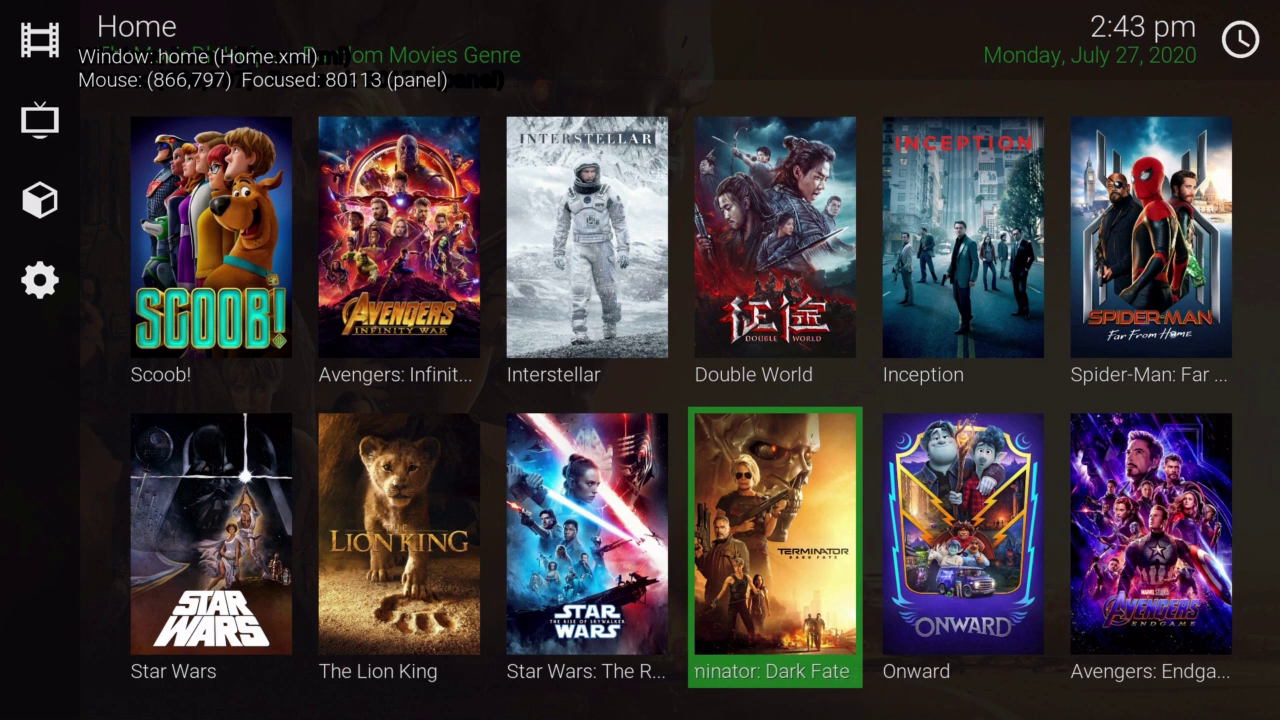
{"action": "key", "text": "Left"}
{"action": "key", "text": "Left"}
{"action": "key", "text": "Left"}
{"action": "key", "text": "Left"}
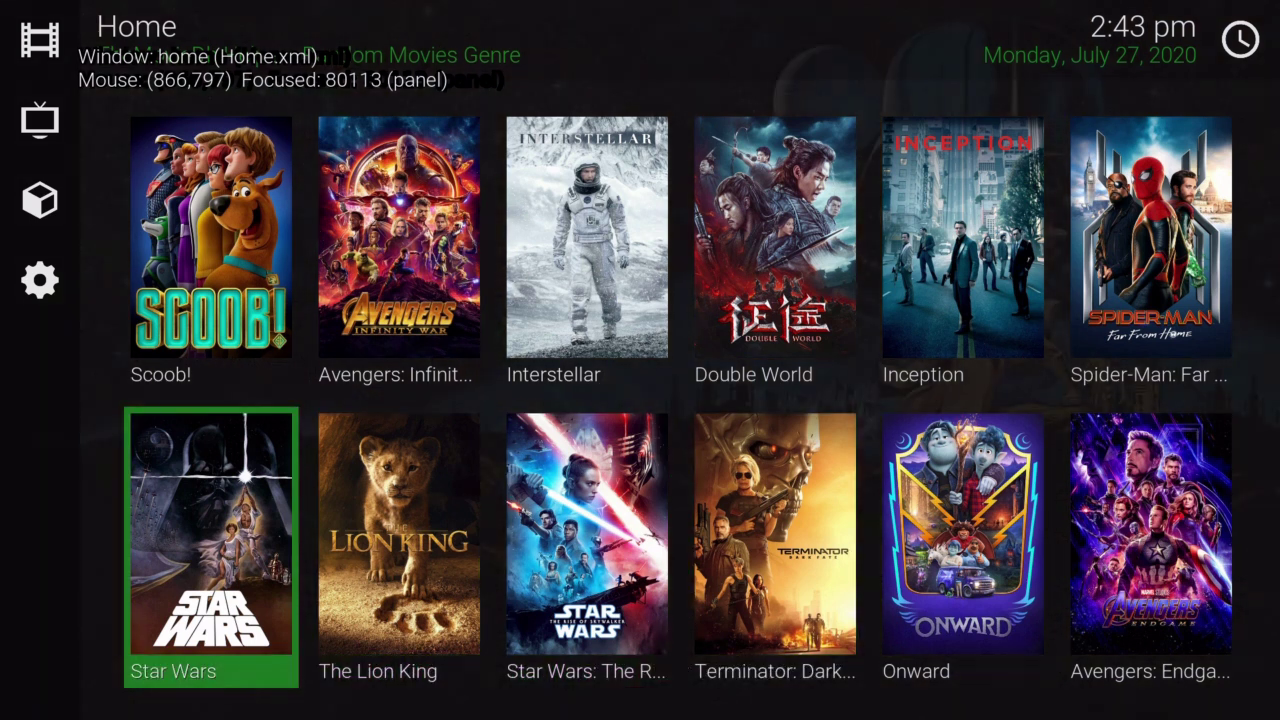
Switch to the TV shows home widget and browse across it.
{"action": "key", "text": "Down"}
{"action": "key", "text": "Right"}
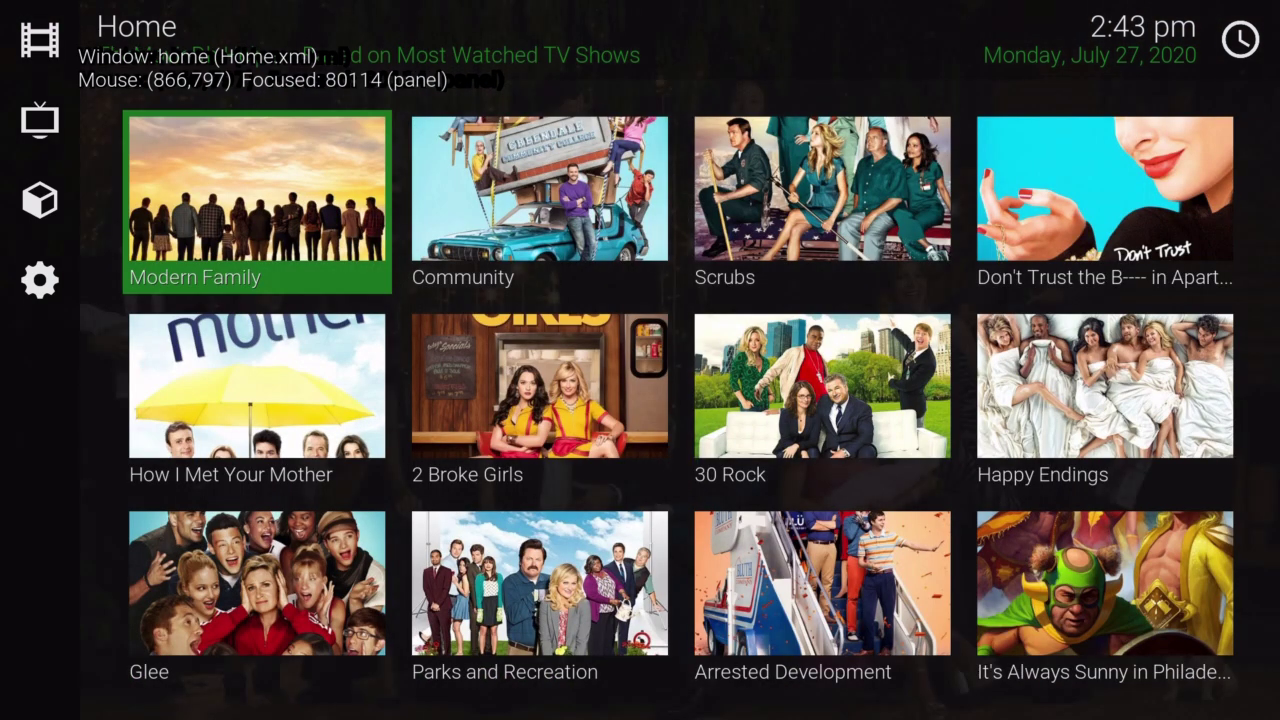
{"action": "key", "text": "Right"}
{"action": "key", "text": "Right"}
{"action": "key", "text": "Right"}
{"action": "key", "text": "Down"}
{"action": "key", "text": "Left"}
{"action": "key", "text": "Left"}
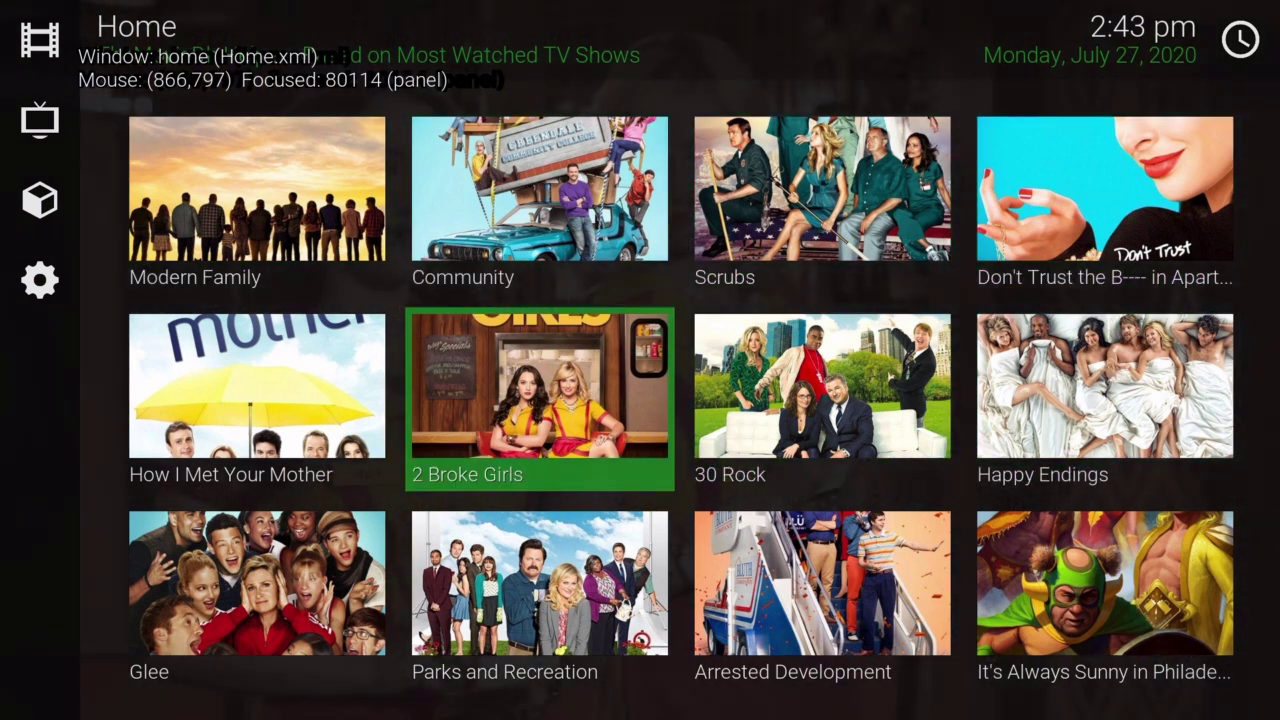
{"action": "key", "text": "Left"}
{"action": "key", "text": "Left"}
Browse the add-on tiles in the Add-ons home section.
{"action": "key", "text": "Down"}
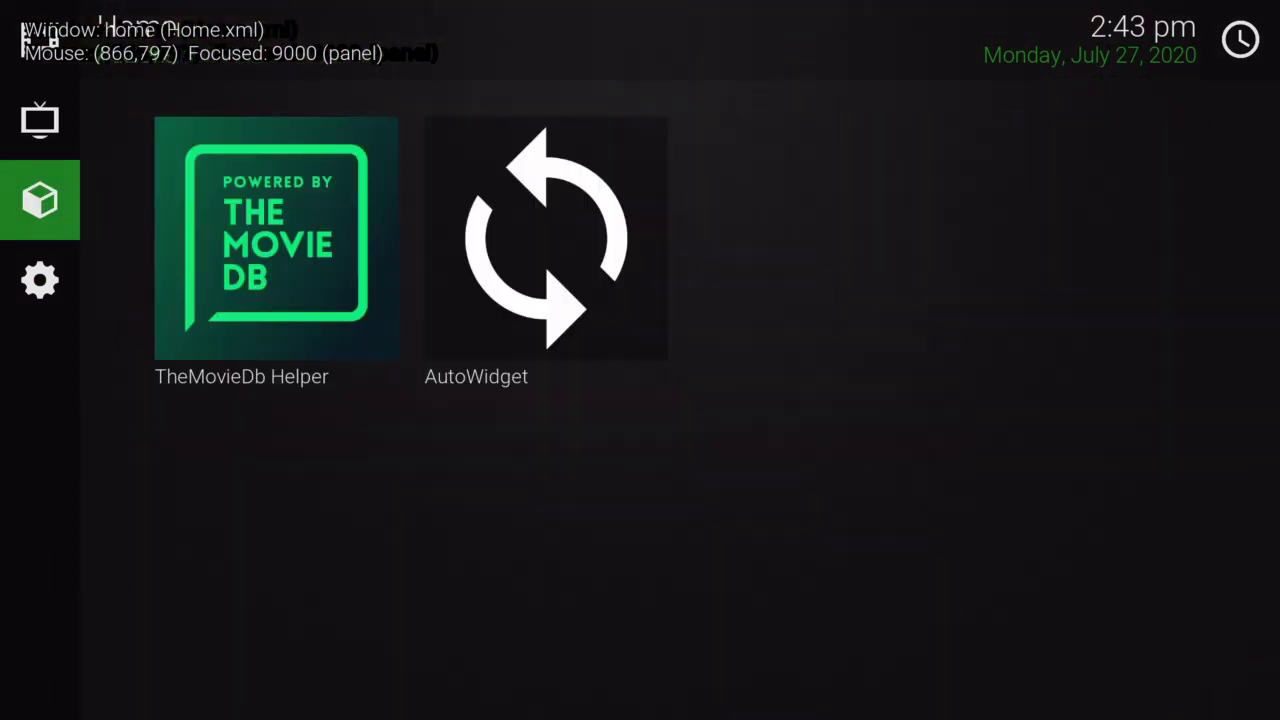
{"action": "key", "text": "Right"}
{"action": "key", "text": "Right"}
{"action": "key", "text": "Left"}
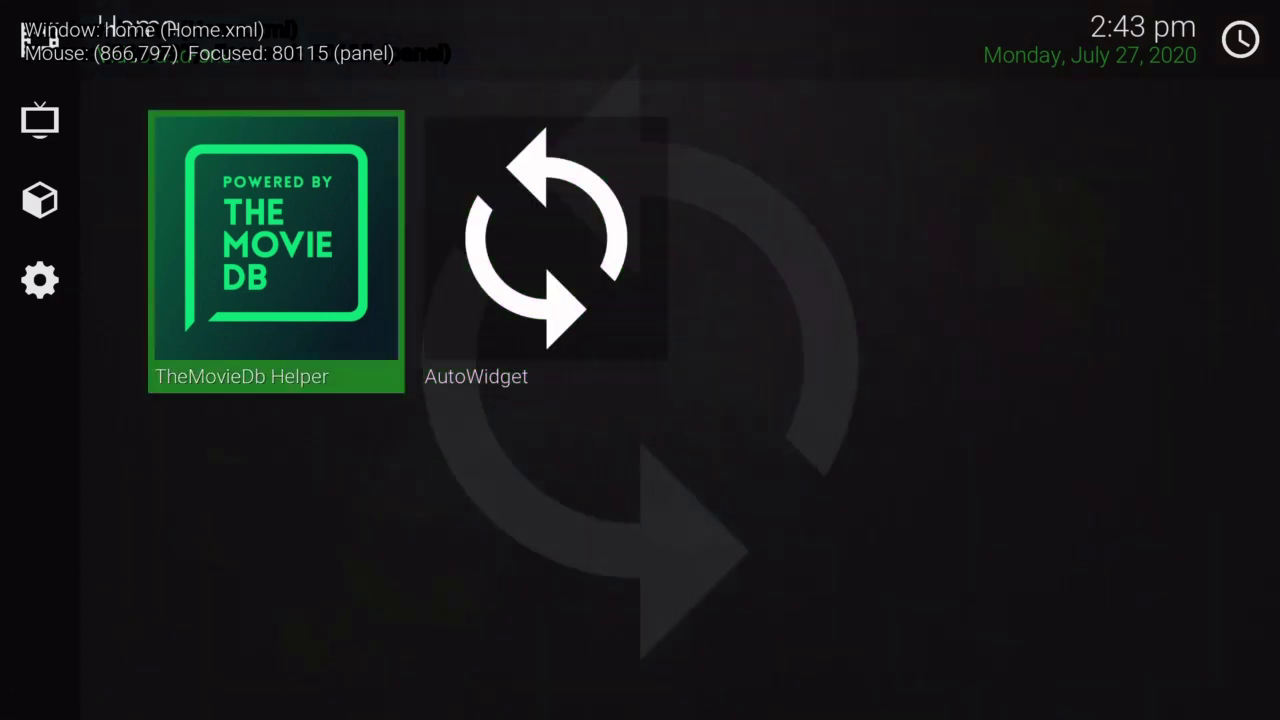
{"action": "key", "text": "Right"}
{"action": "key", "text": "Left"}
{"action": "key", "text": "Left"}
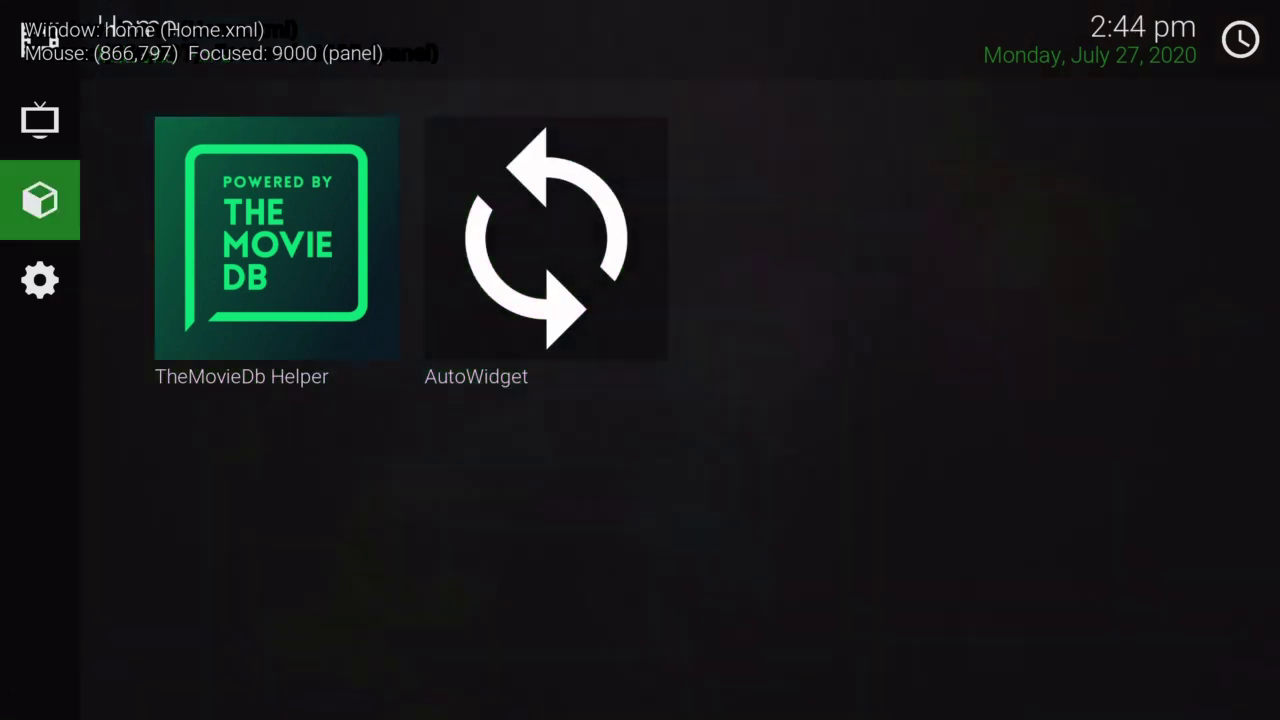
{"action": "key", "text": "Down"}
{"action": "key", "text": "Right"}
{"action": "key", "text": "Left"}
{"action": "key", "text": "Left"}
Recheck the Movies and TV shows widgets, ending at Scoob!, then head to the Settings page.
{"action": "key", "text": "Up"}
{"action": "key", "text": "Up"}
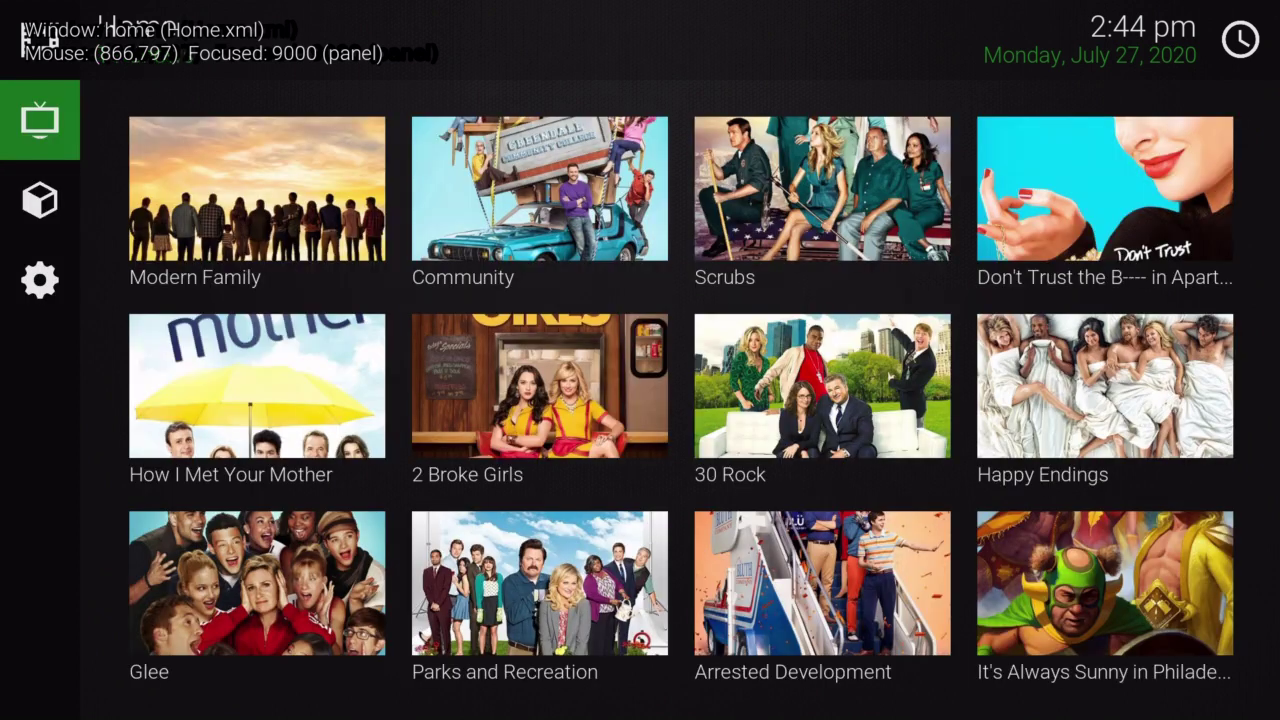
{"action": "key", "text": "Up"}
{"action": "key", "text": "Right"}
{"action": "key", "text": "Up"}
{"action": "key", "text": "Right"}
{"action": "key", "text": "Left"}
{"action": "key", "text": "Left"}
{"action": "key", "text": "Up"}
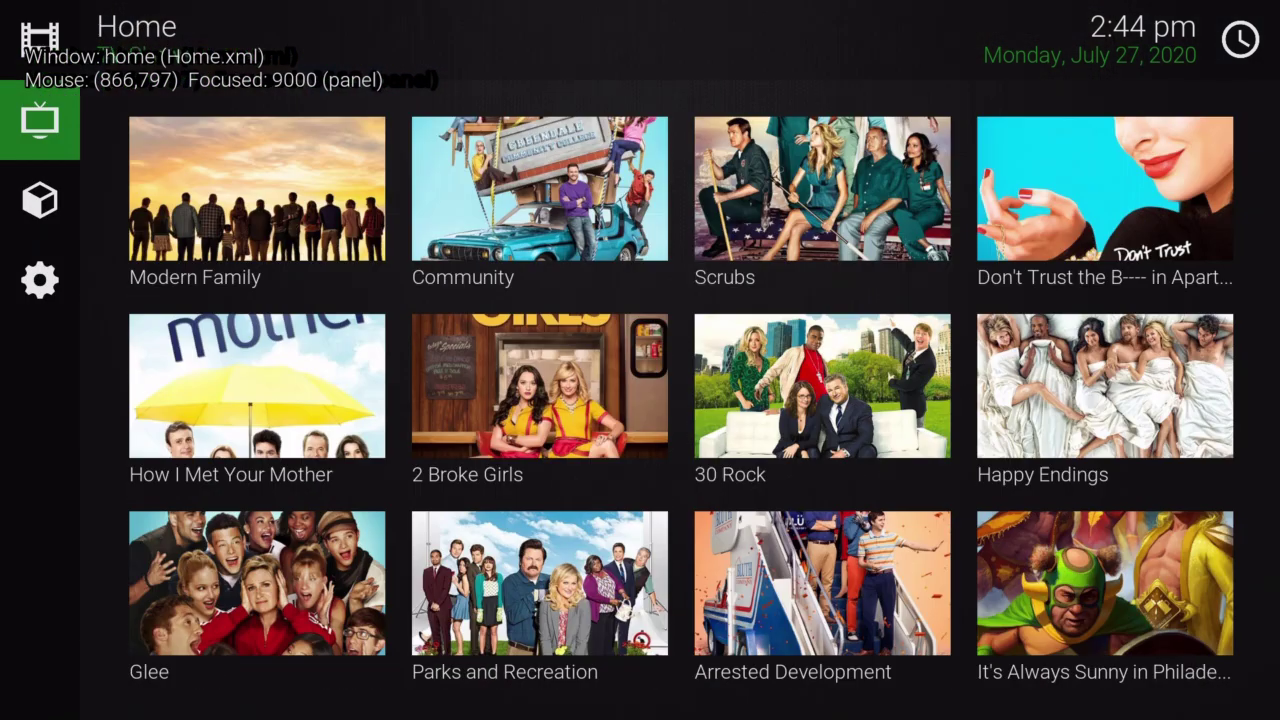
{"action": "key", "text": "Right"}
{"action": "key", "text": "Left"}
{"action": "key", "text": "Up"}
{"action": "key", "text": "Right"}
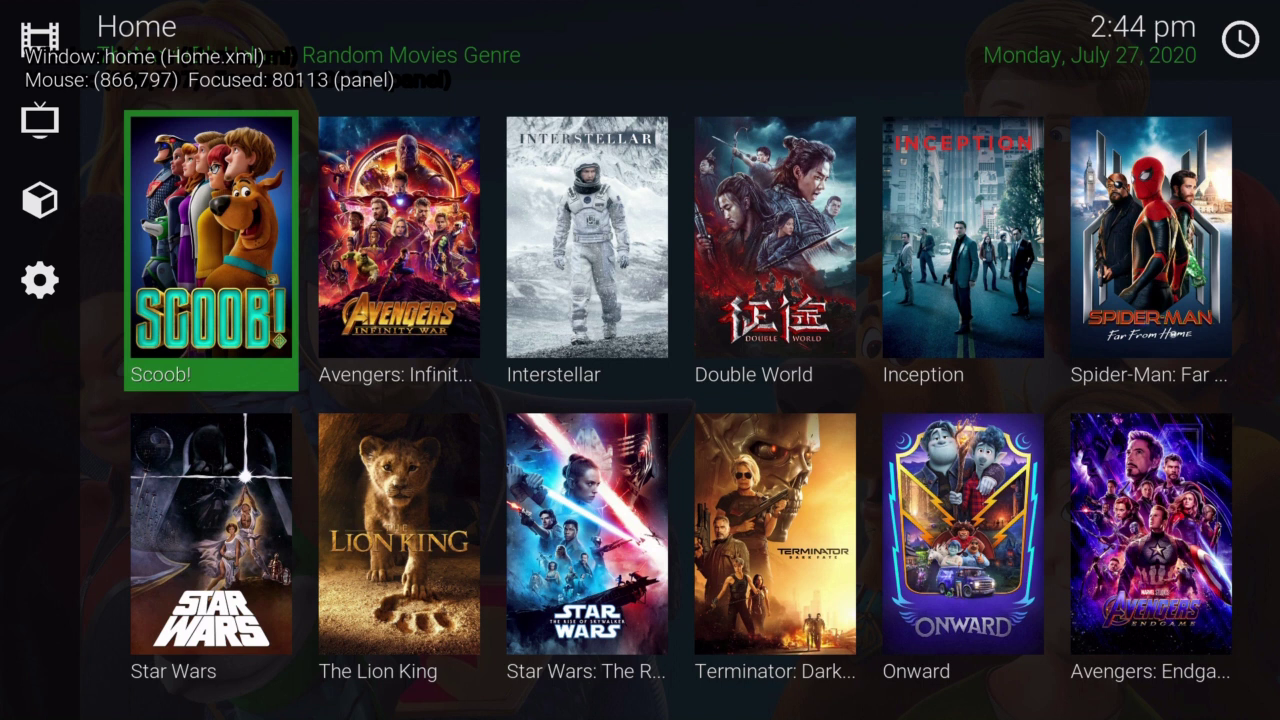
{"action": "key", "text": "Left"}
{"action": "key", "text": "Down"}
{"action": "key", "text": "Down"}
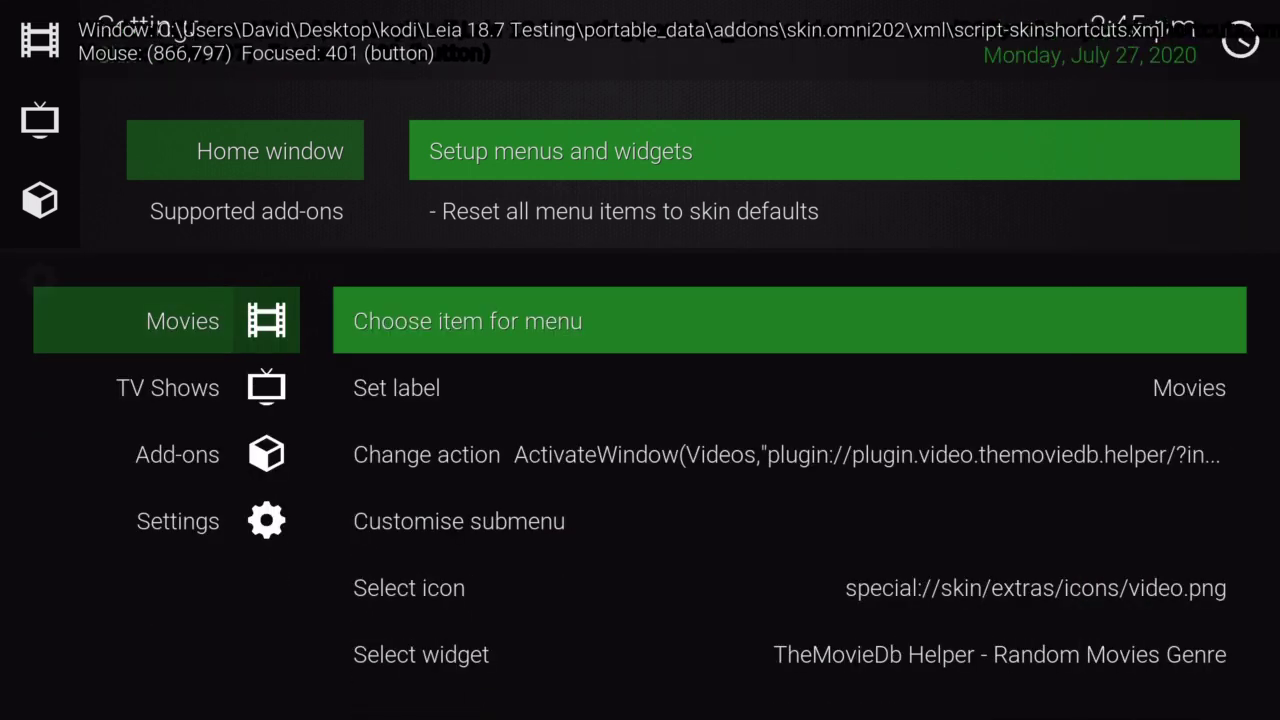
Reopen the Movies widget choice and go through Add-On > Video Add-On into TheMovieDb Helper.
{"action": "key", "text": "Down"}
{"action": "key", "text": "Down"}
{"action": "key", "text": "Down"}
{"action": "key", "text": "Down"}
{"action": "key", "text": "Down"}
{"action": "key", "text": "Down"}
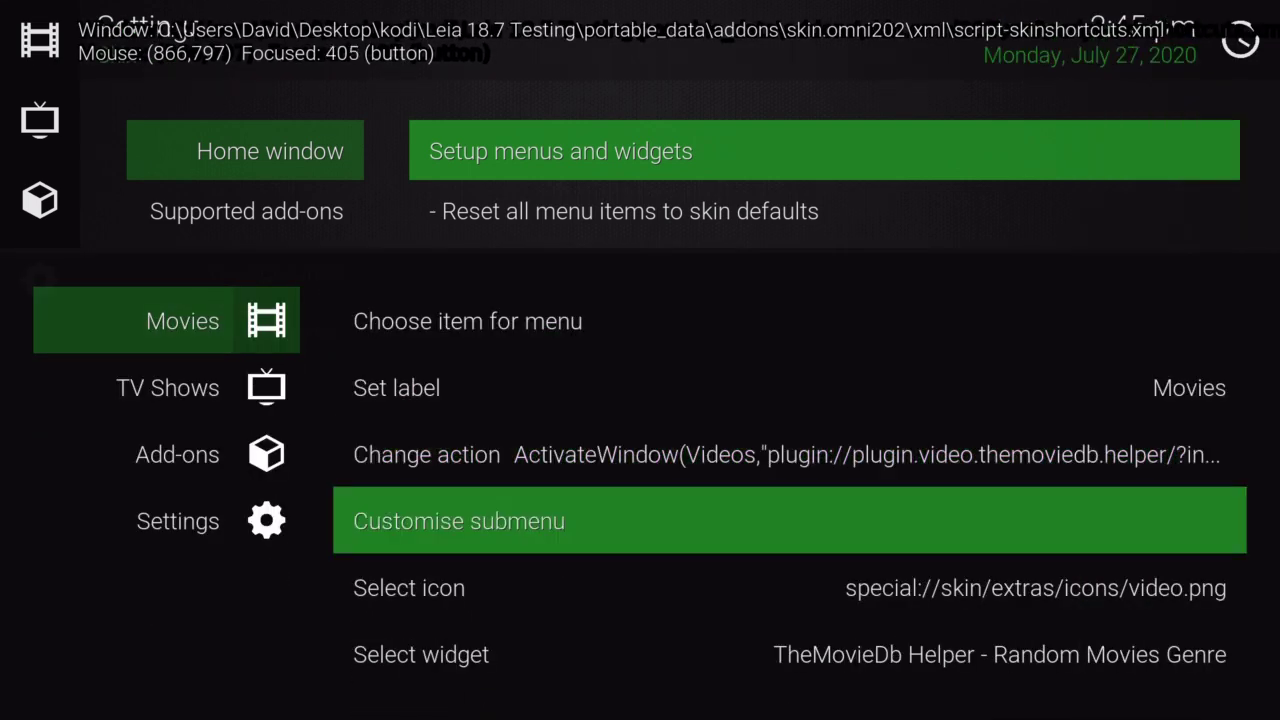
{"action": "key", "text": "Up"}
{"action": "key", "text": "Down"}
{"action": "key", "text": "Up"}
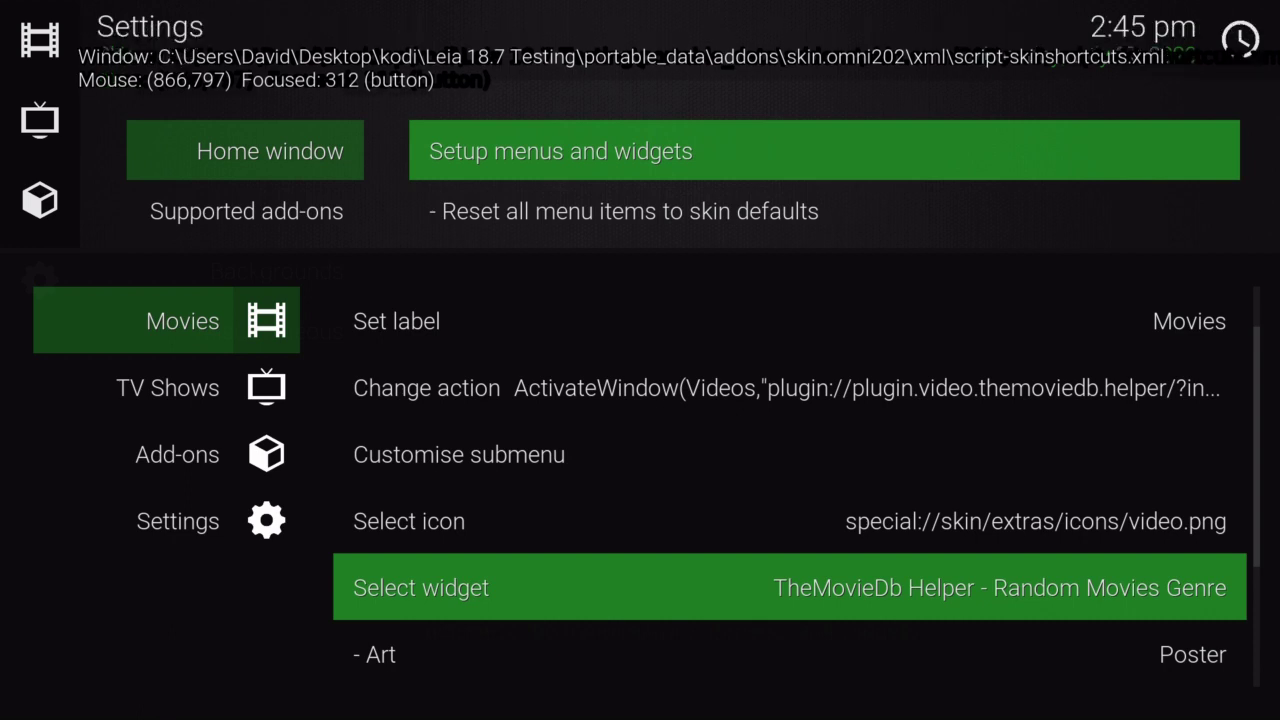
{"action": "key", "text": "Return"}
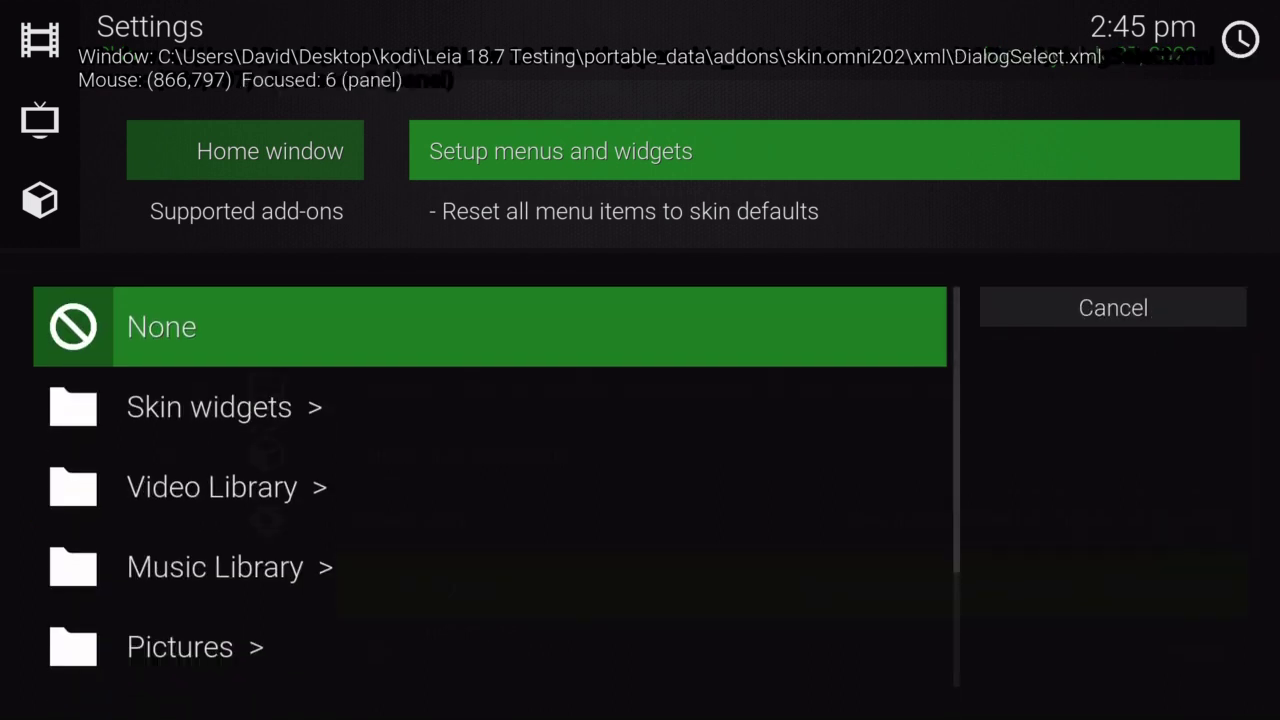
{"action": "key", "text": "Down"}
{"action": "key", "text": "Down"}
{"action": "key", "text": "Down"}
{"action": "key", "text": "Down"}
{"action": "key", "text": "Down"}
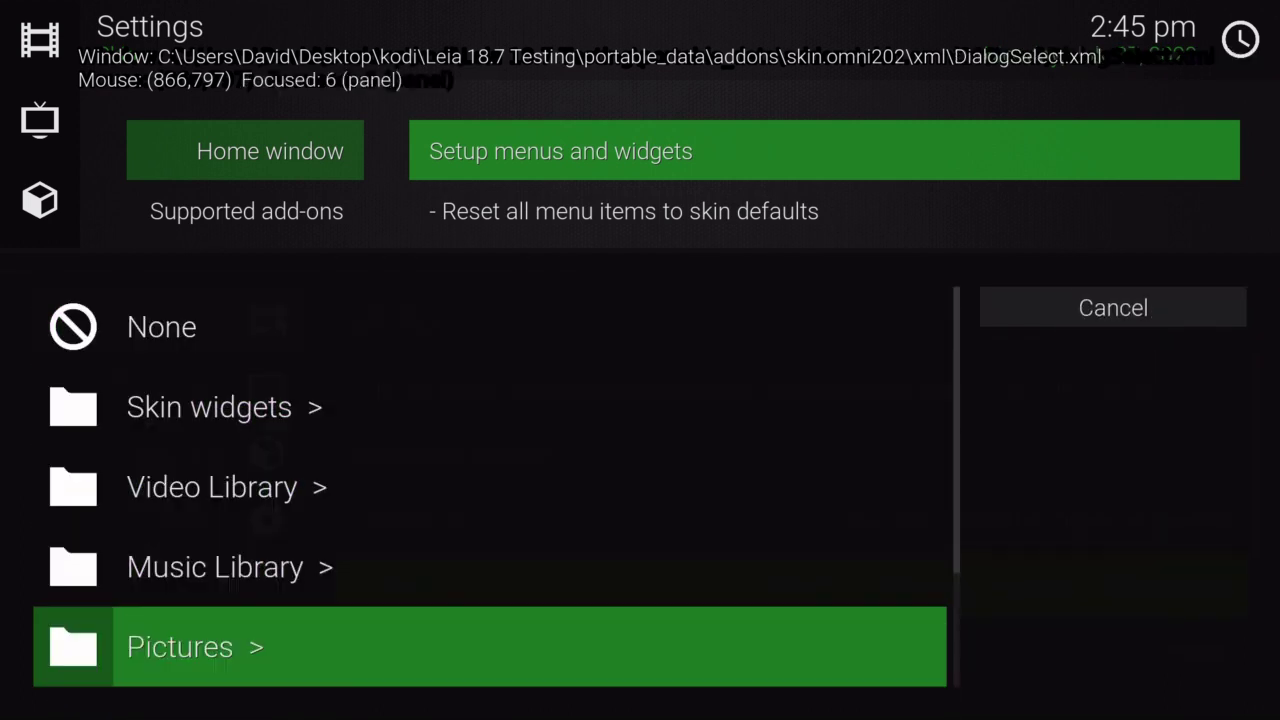
{"action": "key", "text": "Return"}
{"action": "key", "text": "Down"}
{"action": "key", "text": "Down"}
{"action": "key", "text": "Return"}
{"action": "key", "text": "Down"}
{"action": "key", "text": "Down"}
{"action": "key", "text": "Return"}
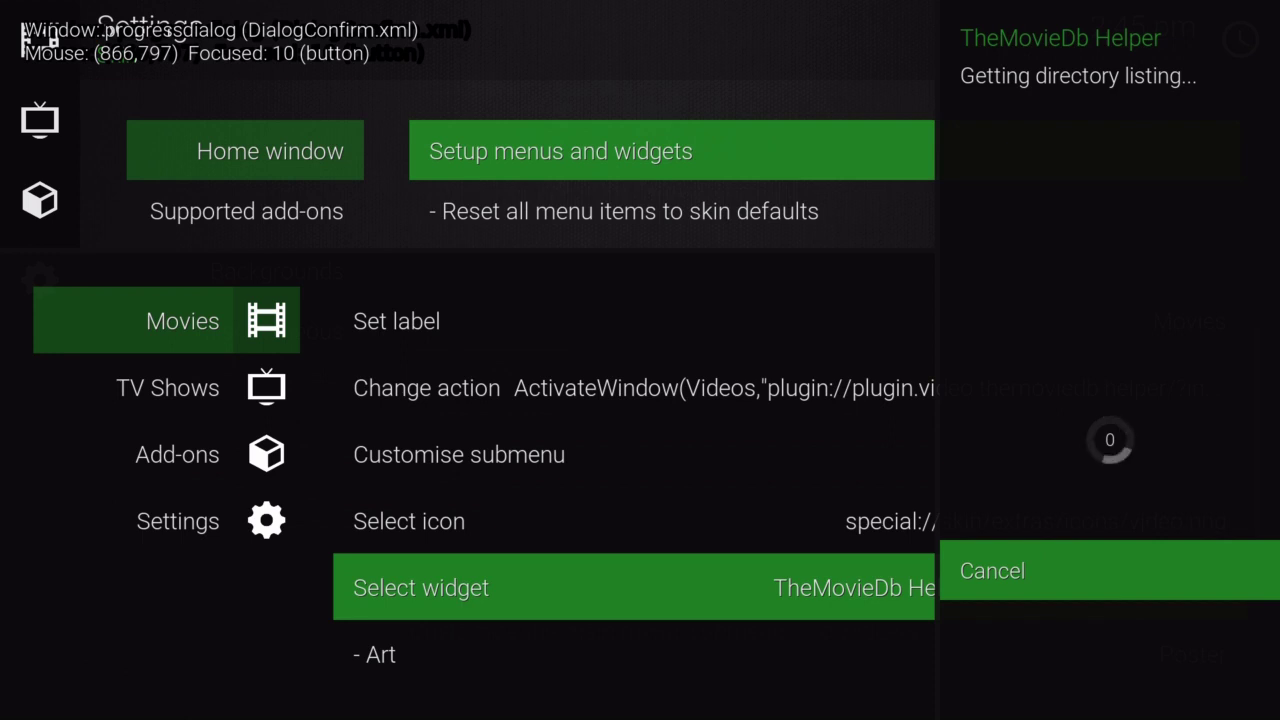
Browse TheMovieDb Helper's Randomised lists and open Random Movies Genre.
{"action": "key", "text": "Down"}
{"action": "key", "text": "Down"}
{"action": "key", "text": "Down"}
{"action": "key", "text": "Down"}
{"action": "key", "text": "Down"}
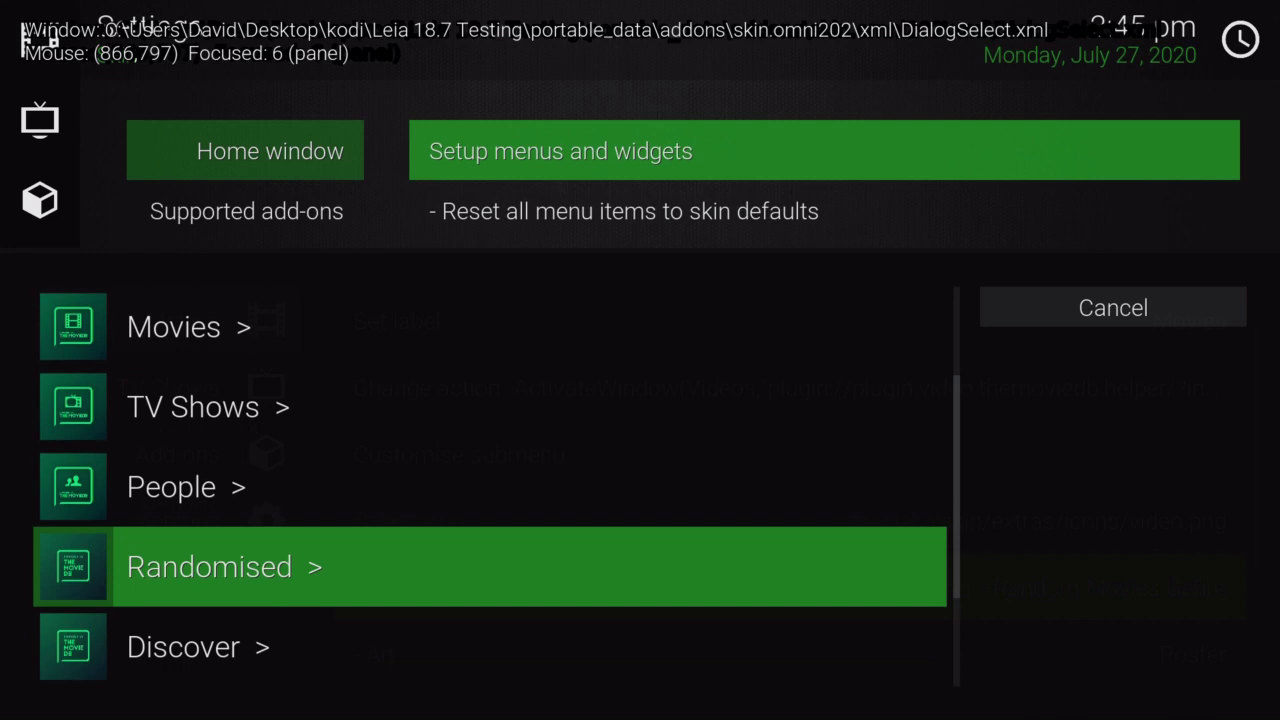
{"action": "key", "text": "Return"}
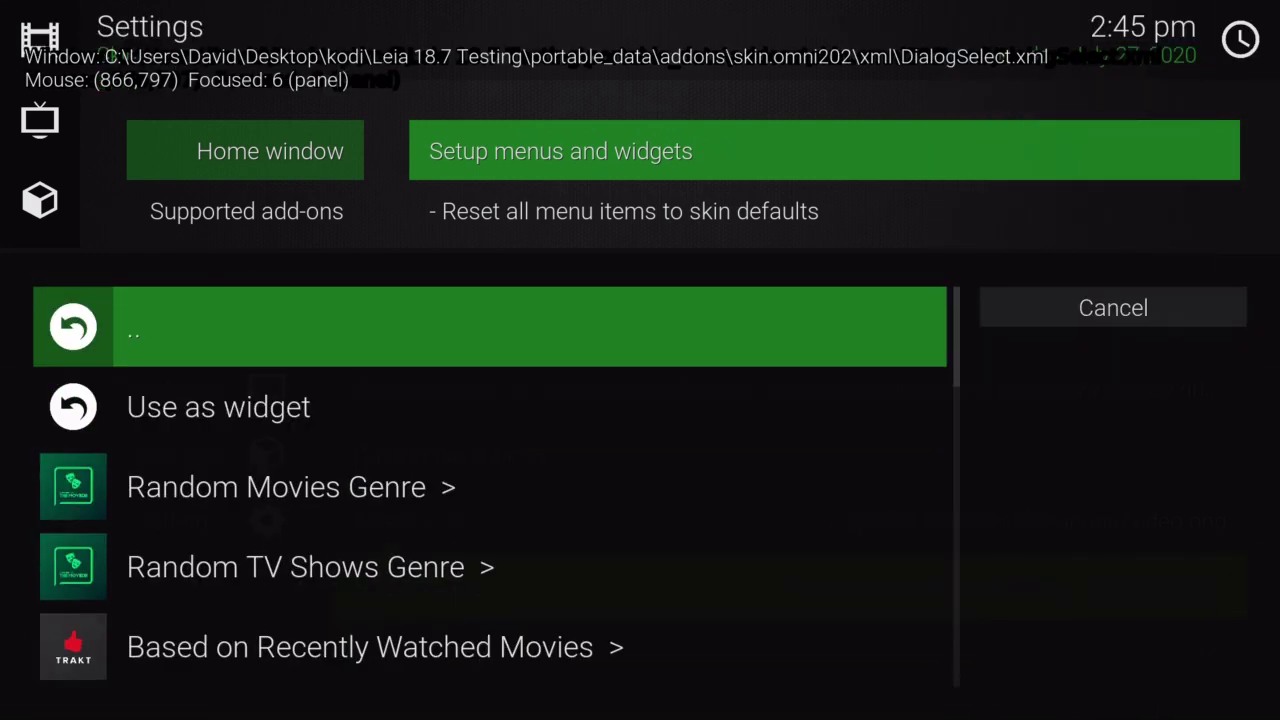
{"action": "key", "text": "Down"}
{"action": "key", "text": "Down"}
{"action": "key", "text": "Down"}
{"action": "key", "text": "Down"}
{"action": "key", "text": "Down"}
{"action": "key", "text": "Down"}
{"action": "key", "text": "Down"}
{"action": "key", "text": "Down"}
{"action": "key", "text": "Down"}
{"action": "key", "text": "Down"}
{"action": "key", "text": "Down"}
{"action": "key", "text": "Down"}
{"action": "key", "text": "Down"}
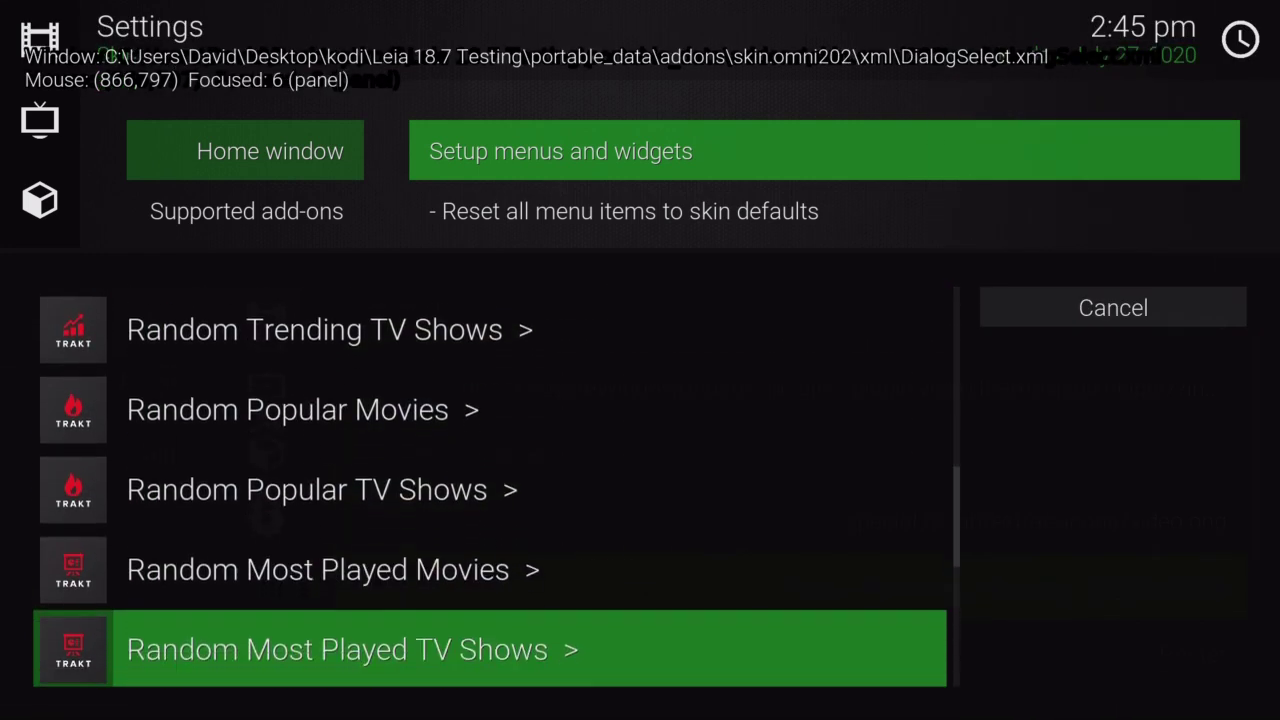
{"action": "key", "text": "Down"}
{"action": "key", "text": "Down"}
{"action": "key", "text": "Down"}
{"action": "key", "text": "Down"}
{"action": "key", "text": "Down"}
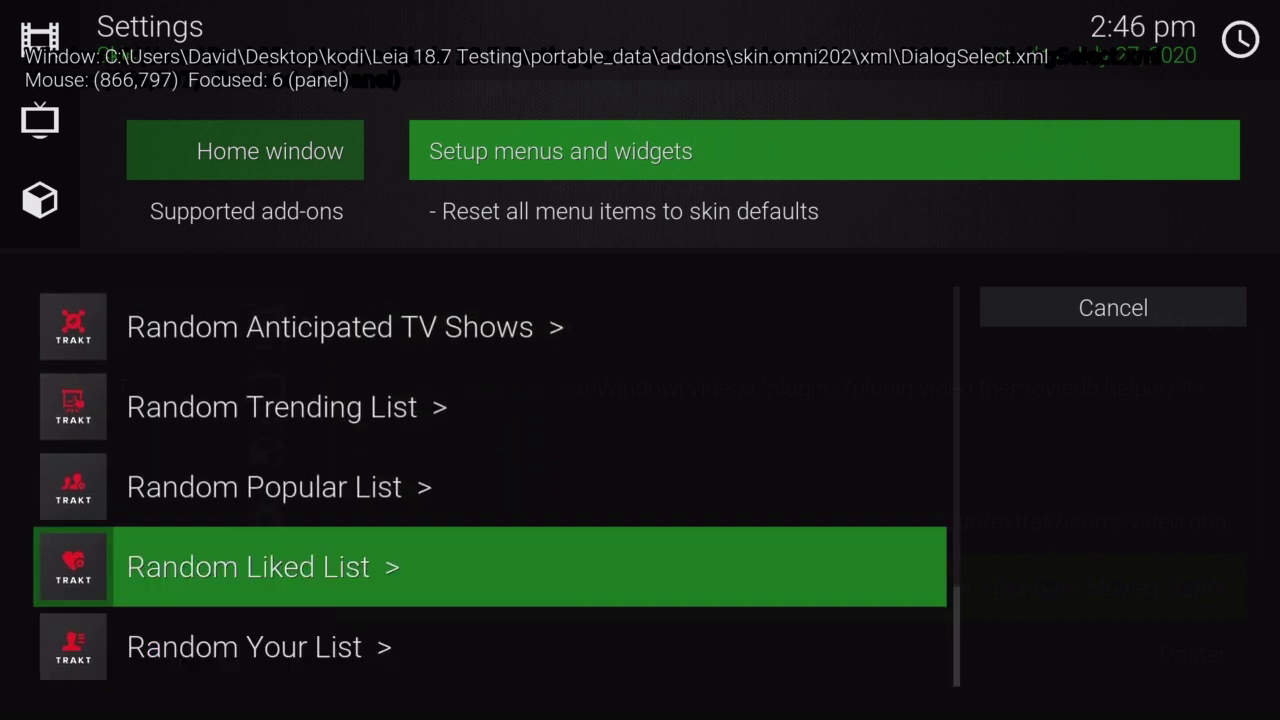
{"action": "key", "text": "Up"}
{"action": "key", "text": "Up"}
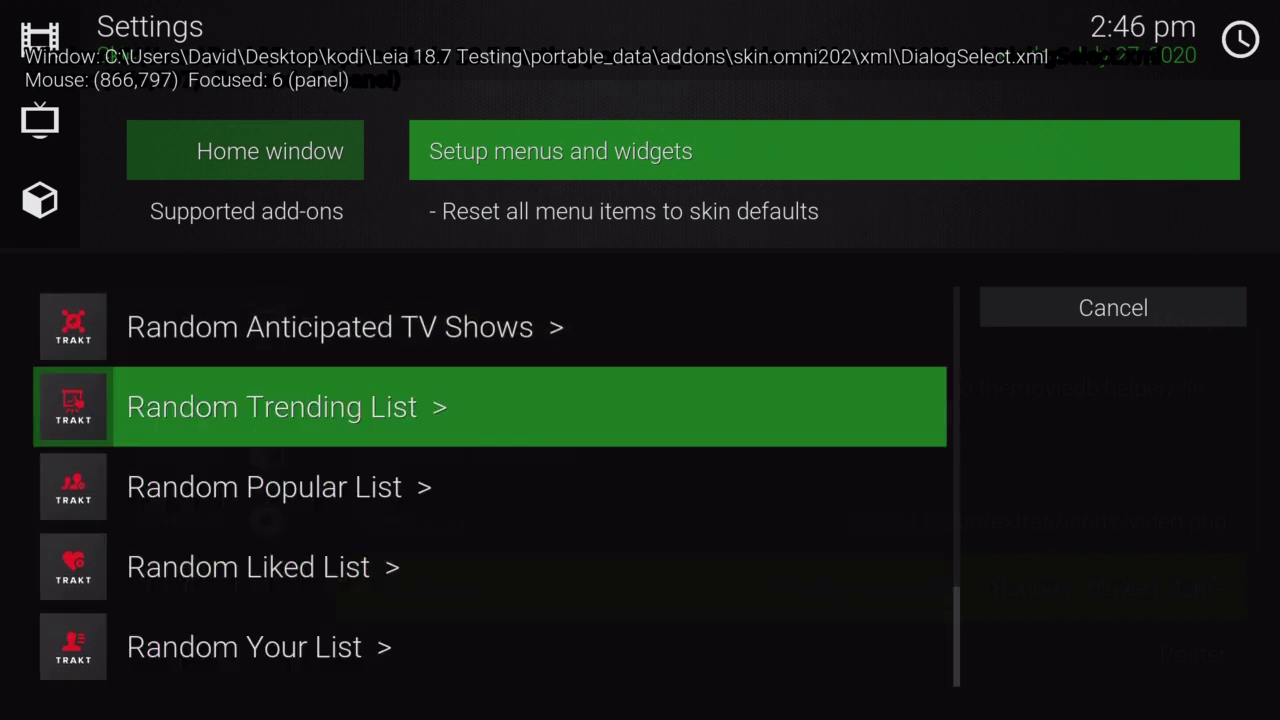
{"action": "key", "text": "Down"}
{"action": "key", "text": "Up"}
{"action": "key", "text": "Down"}
{"action": "key", "text": "Down"}
{"action": "key", "text": "Down"}
{"action": "key", "text": "Return"}
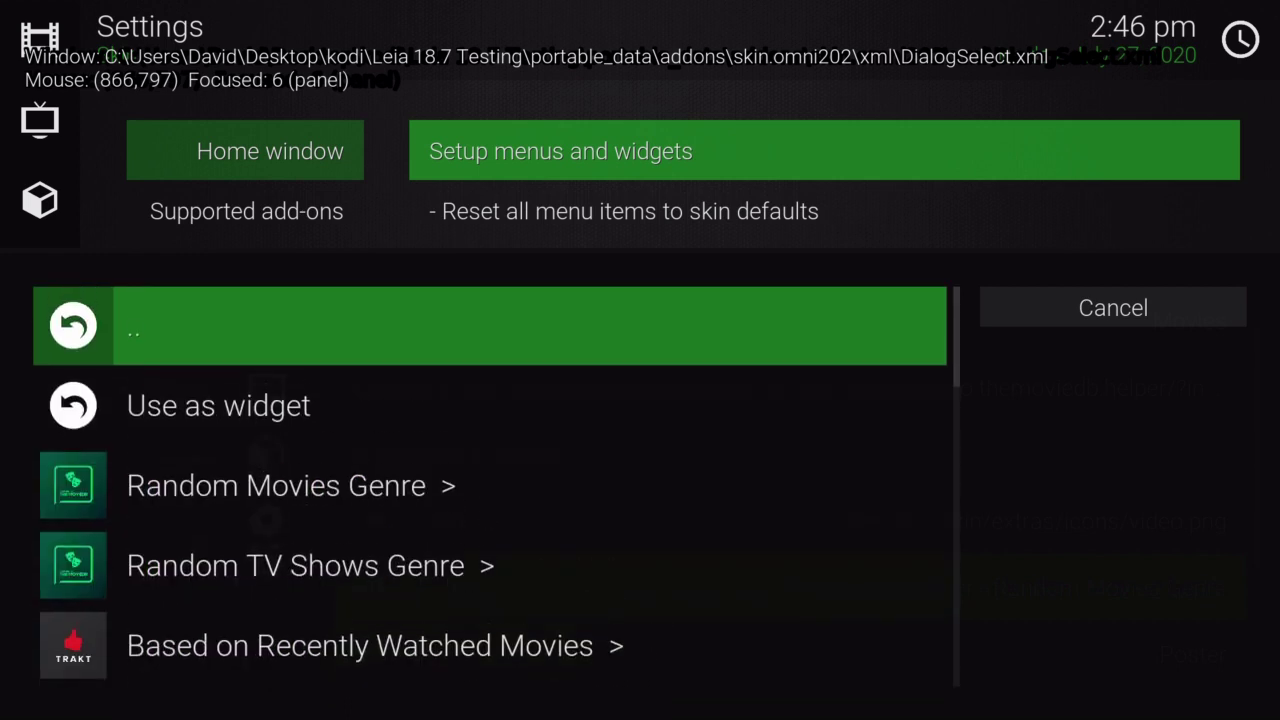
{"action": "key", "text": "Down"}
{"action": "key", "text": "Down"}
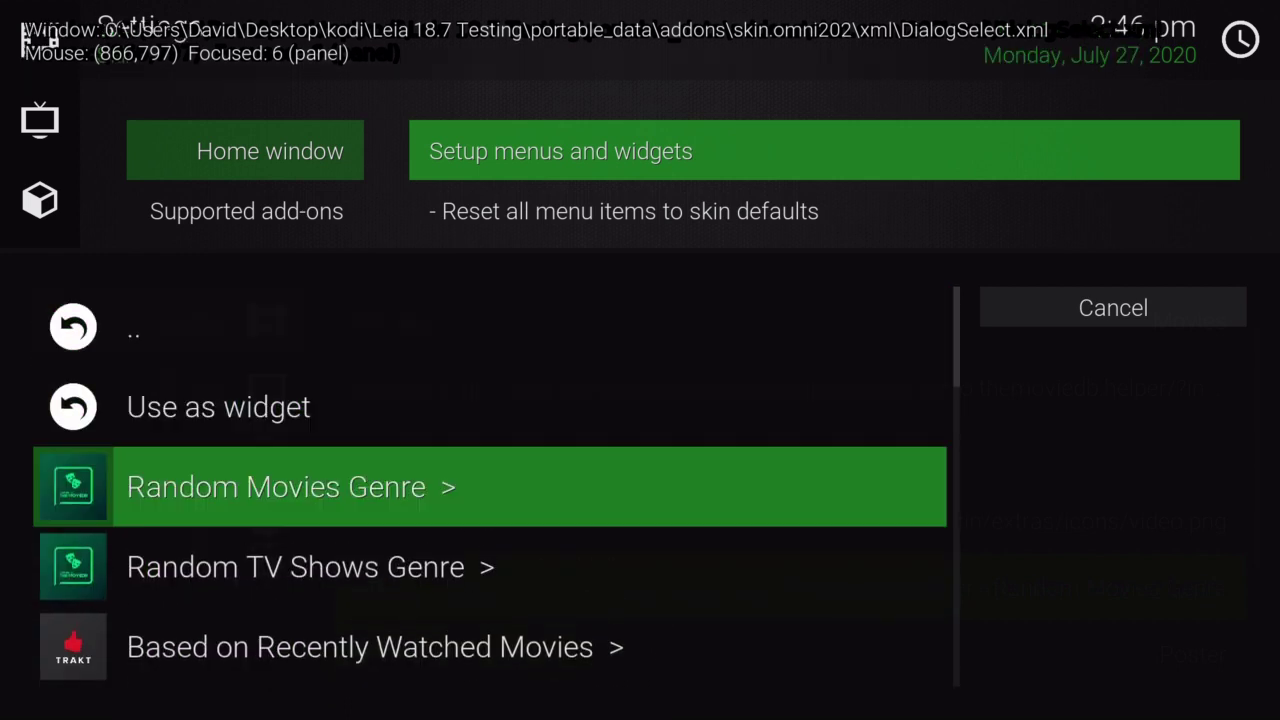
{"action": "key", "text": "Return"}
{"action": "key", "text": "Down"}
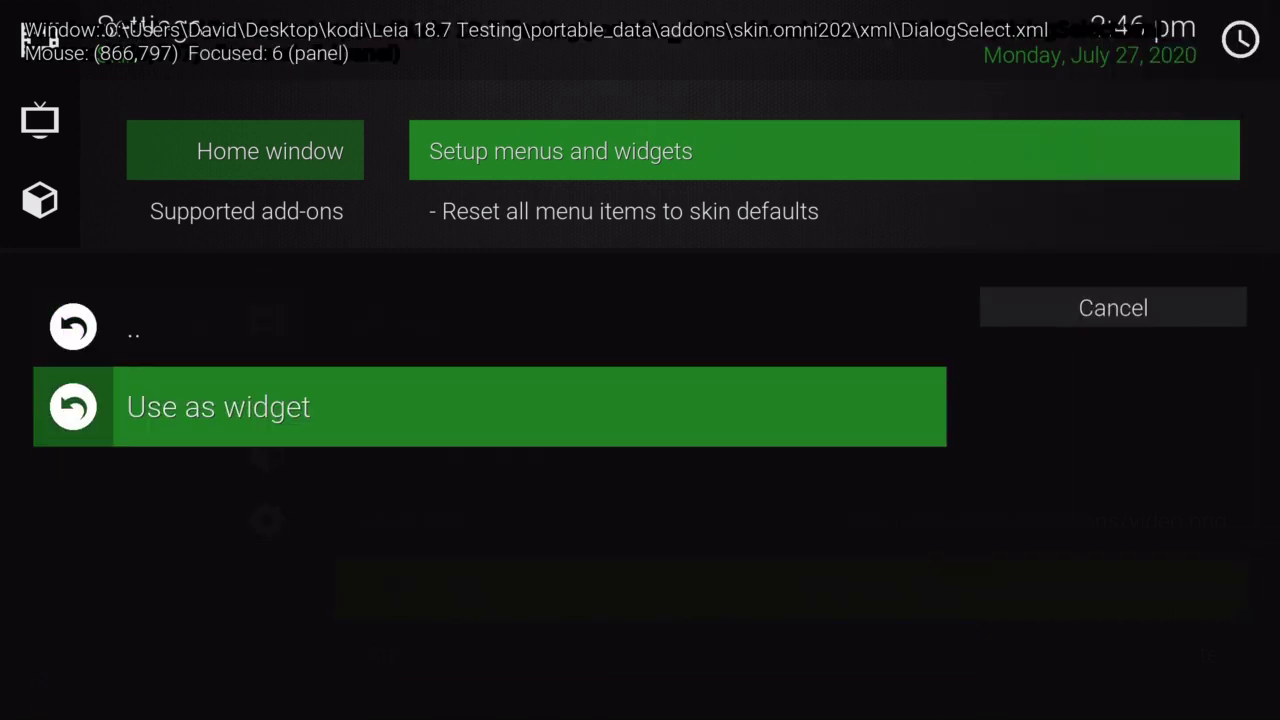
Use Random Movies Genre as widget, replacing the label's list name with $INFO[Container(80113)].
{"action": "key", "text": "Return"}
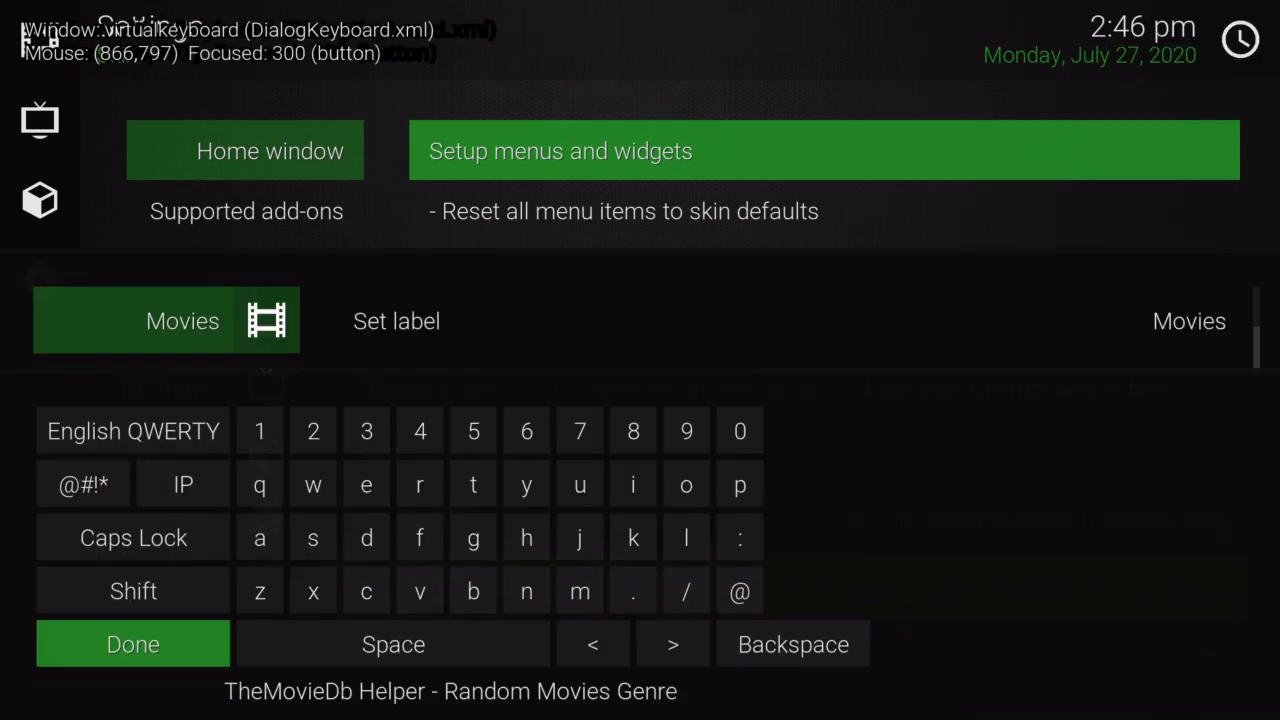
{"action": "key", "text": "BackSpace"}
{"action": "key", "text": "BackSpace"}
{"action": "key", "text": "BackSpace"}
{"action": "key", "text": "BackSpace"}
{"action": "key", "text": "BackSpace"}
{"action": "key", "text": "BackSpace"}
{"action": "key", "text": "BackSpace"}
{"action": "key", "text": "BackSpace"}
{"action": "key", "text": "BackSpace"}
{"action": "key", "text": "BackSpace"}
{"action": "key", "text": "BackSpace"}
{"action": "key", "text": "BackSpace"}
{"action": "key", "text": "BackSpace"}
{"action": "key", "text": "BackSpace"}
{"action": "key", "text": "BackSpace"}
{"action": "key", "text": "BackSpace"}
{"action": "key", "text": "BackSpace"}
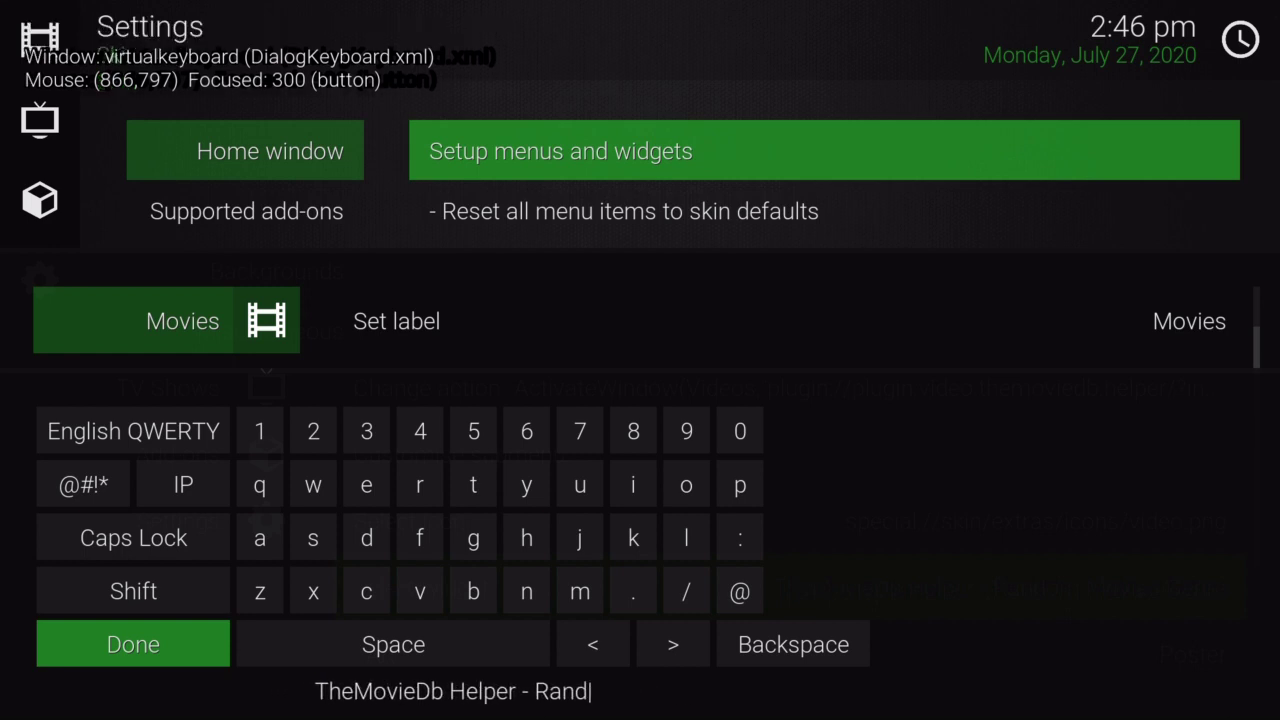
{"action": "key", "text": "BackSpace"}
{"action": "key", "text": "BackSpace"}
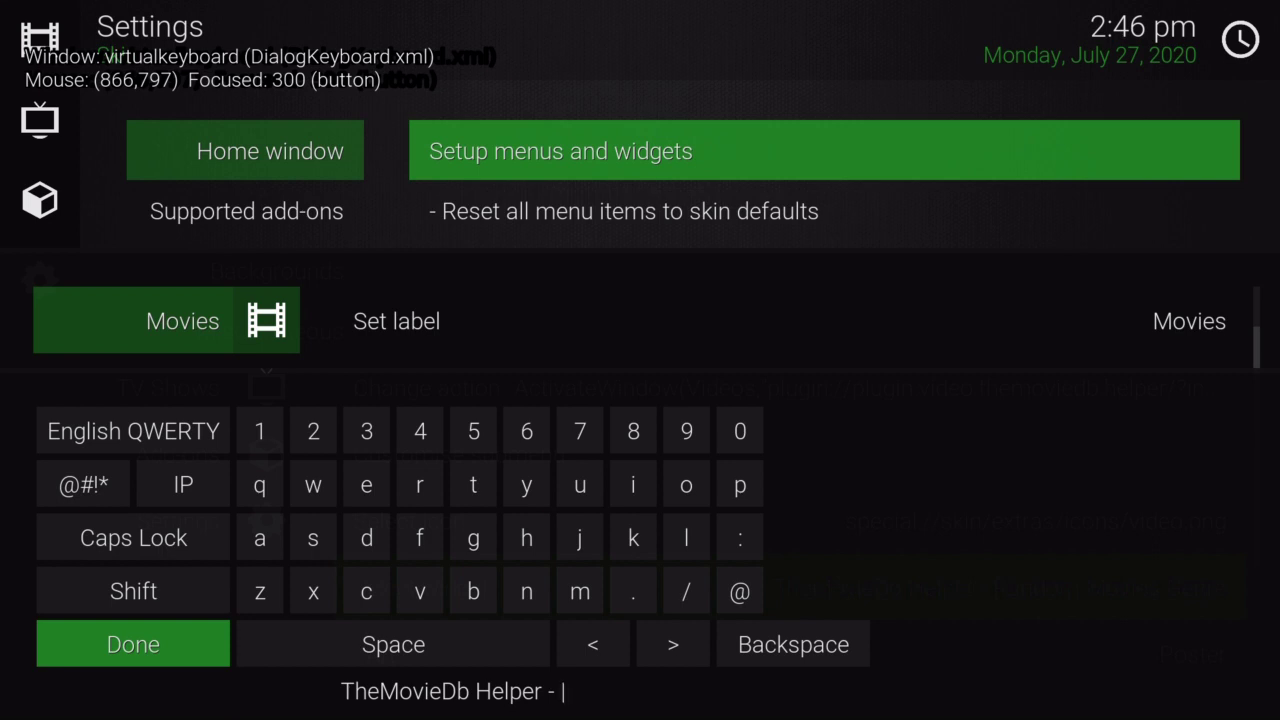
{"action": "type", "text": "$"}
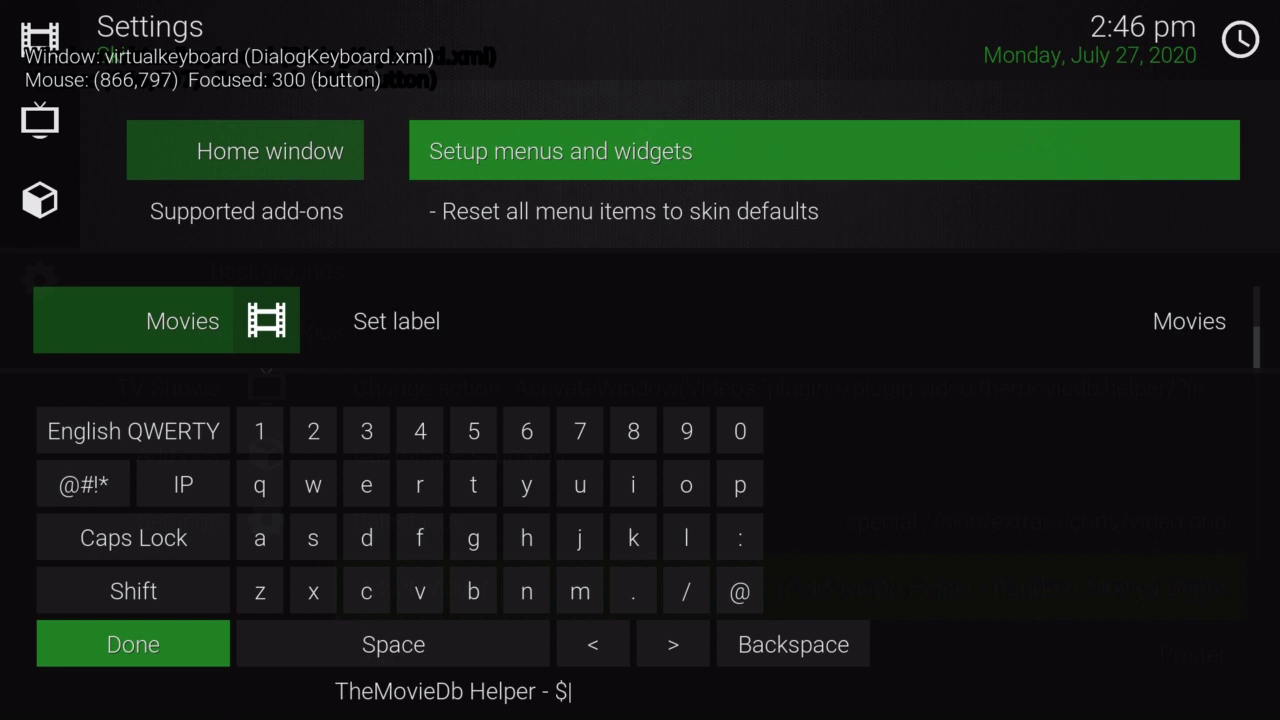
{"action": "type", "text": "INFO"}
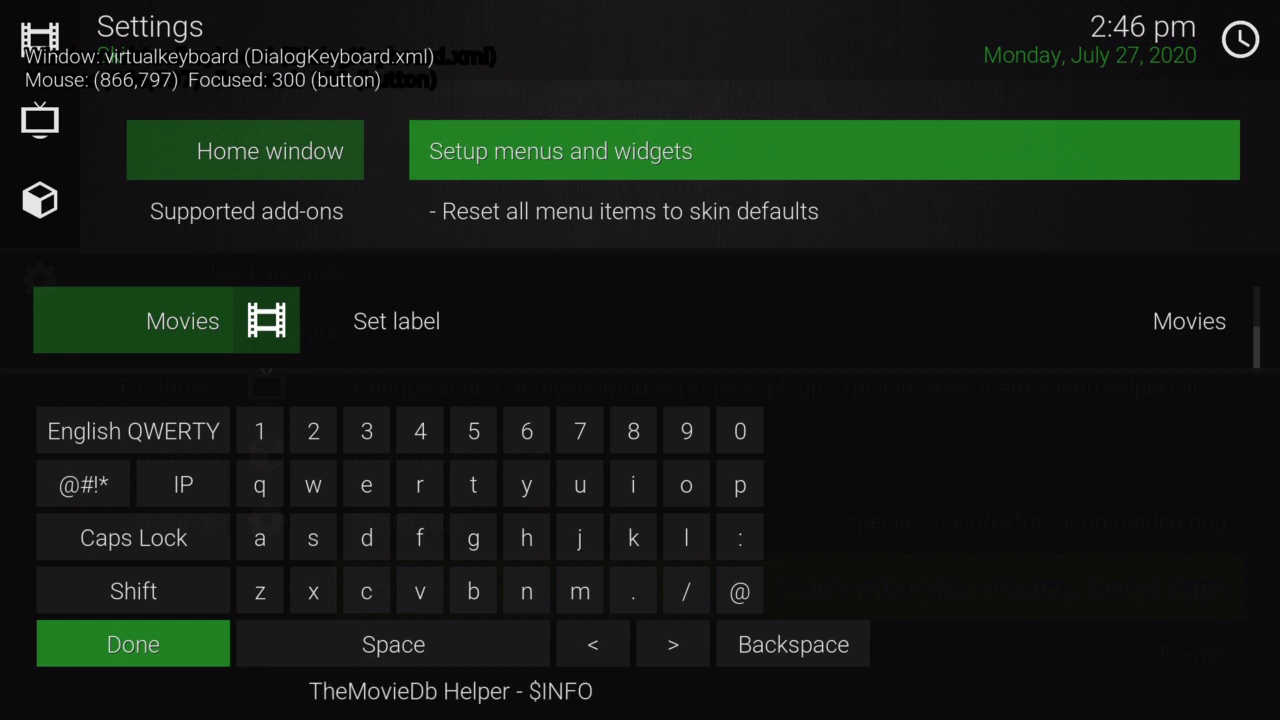
{"action": "type", "text": "[]"}
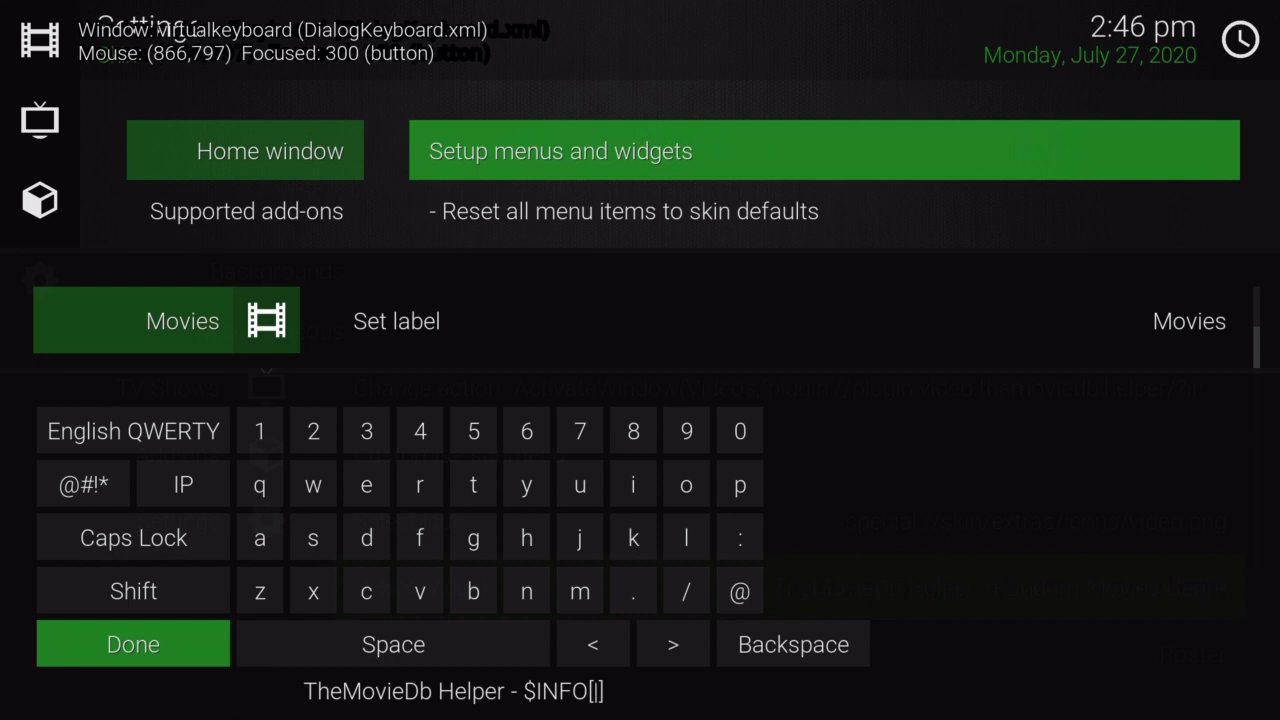
{"action": "type", "text": "Cont"}
{"action": "type", "text": "ainer"}
{"action": "type", "text": "()"}
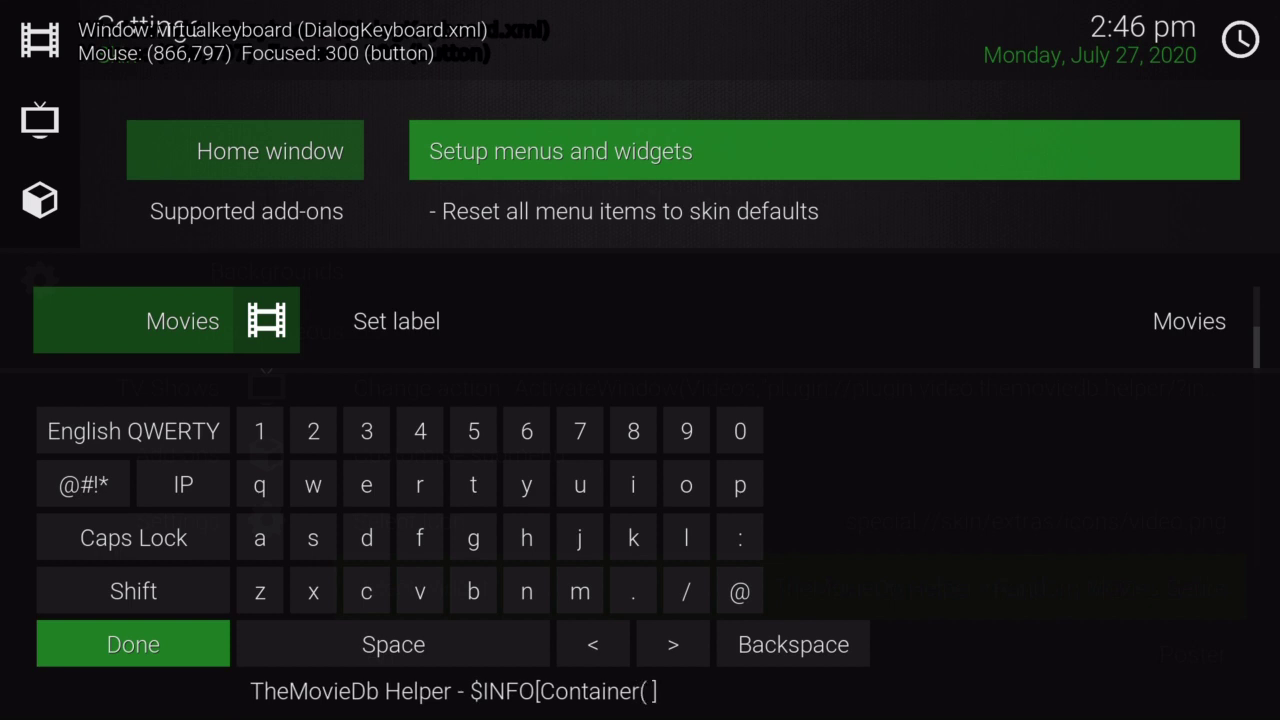
{"action": "key", "text": "Left"}
{"action": "type", "text": "80113"}
{"action": "key", "text": "Right"}
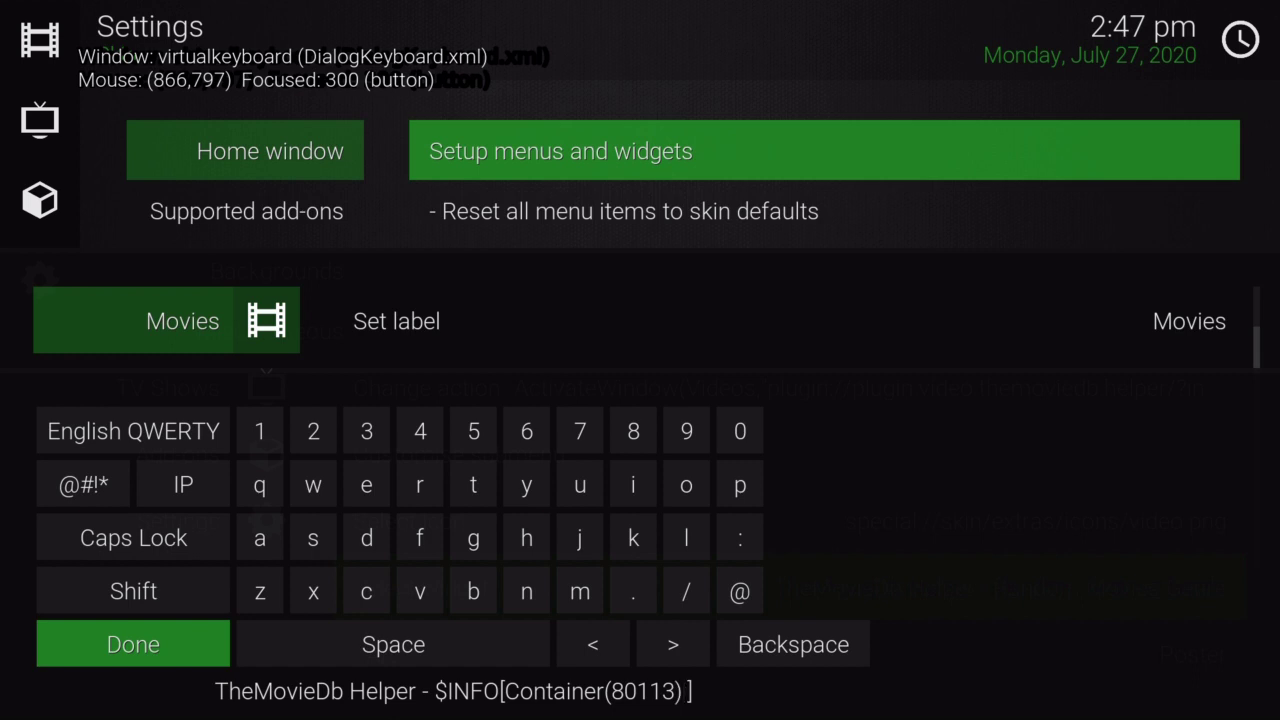
Complete the label with .ListItem.Property(widget) and check the finished text.
{"action": "type", "text": ".ListIt"}
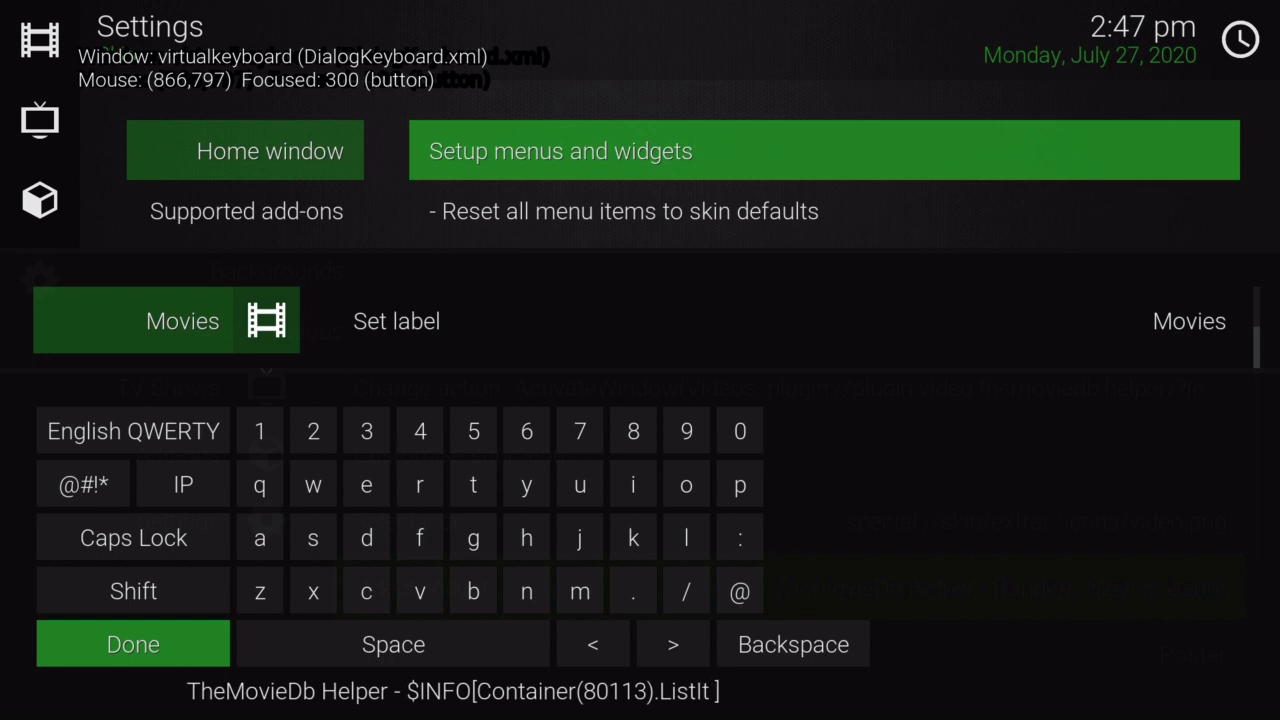
{"action": "type", "text": "em"}
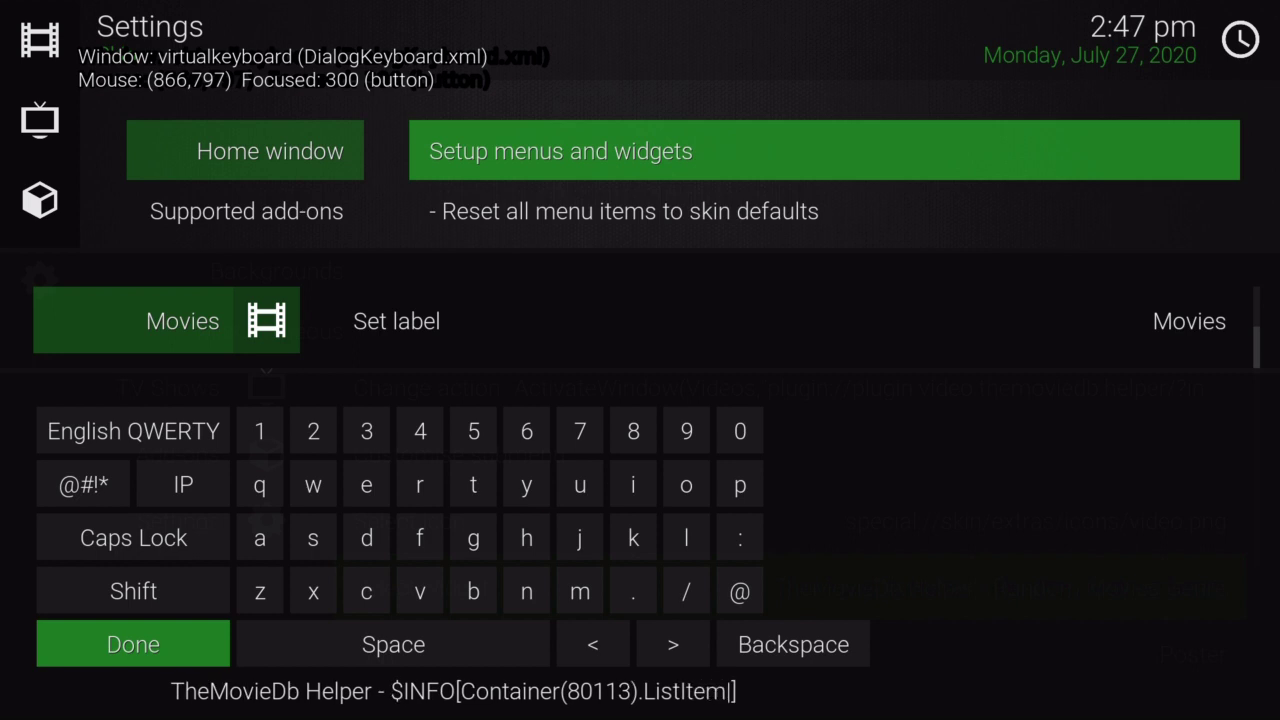
{"action": "type", "text": "."}
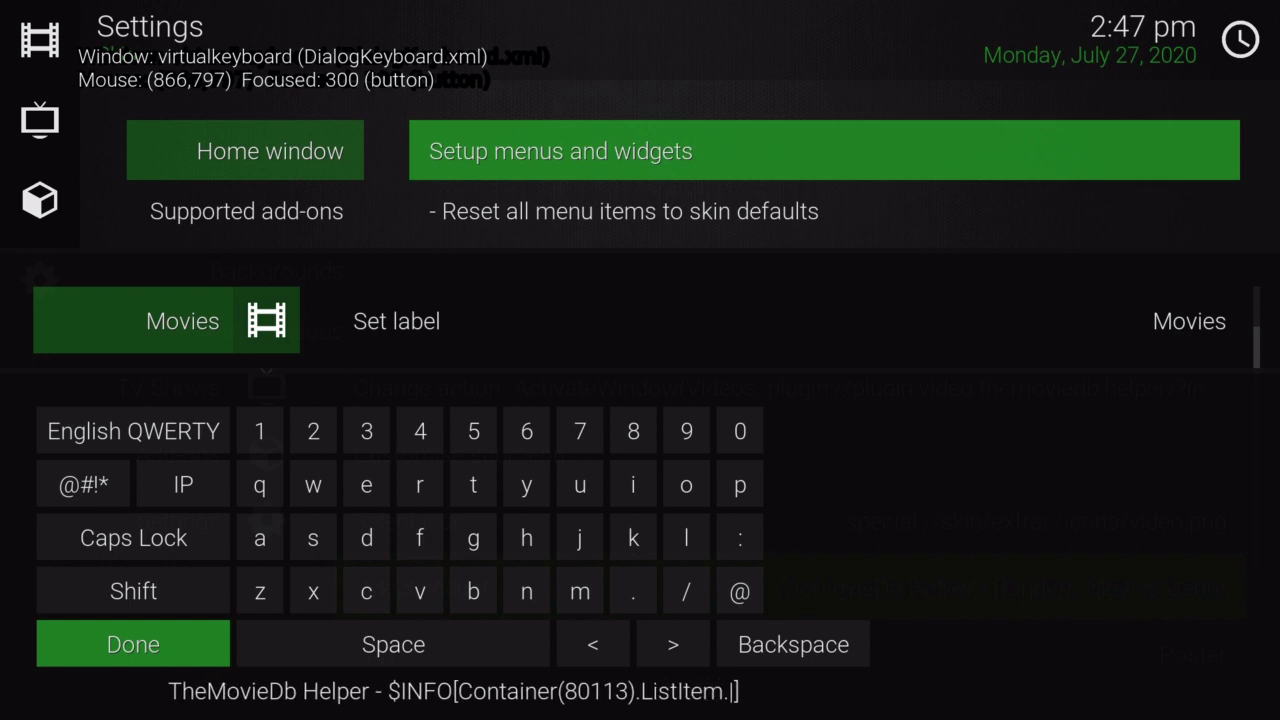
{"action": "type", "text": "Property"}
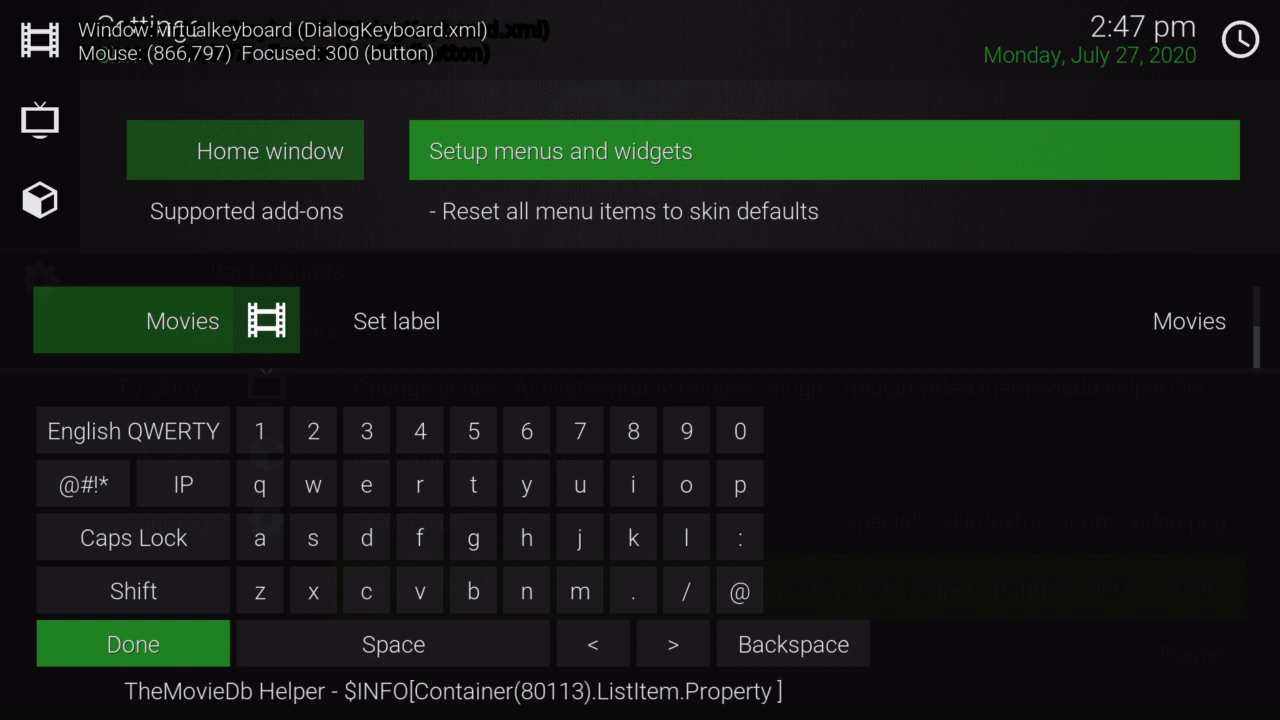
{"action": "type", "text": "( )"}
{"action": "key", "text": "Left"}
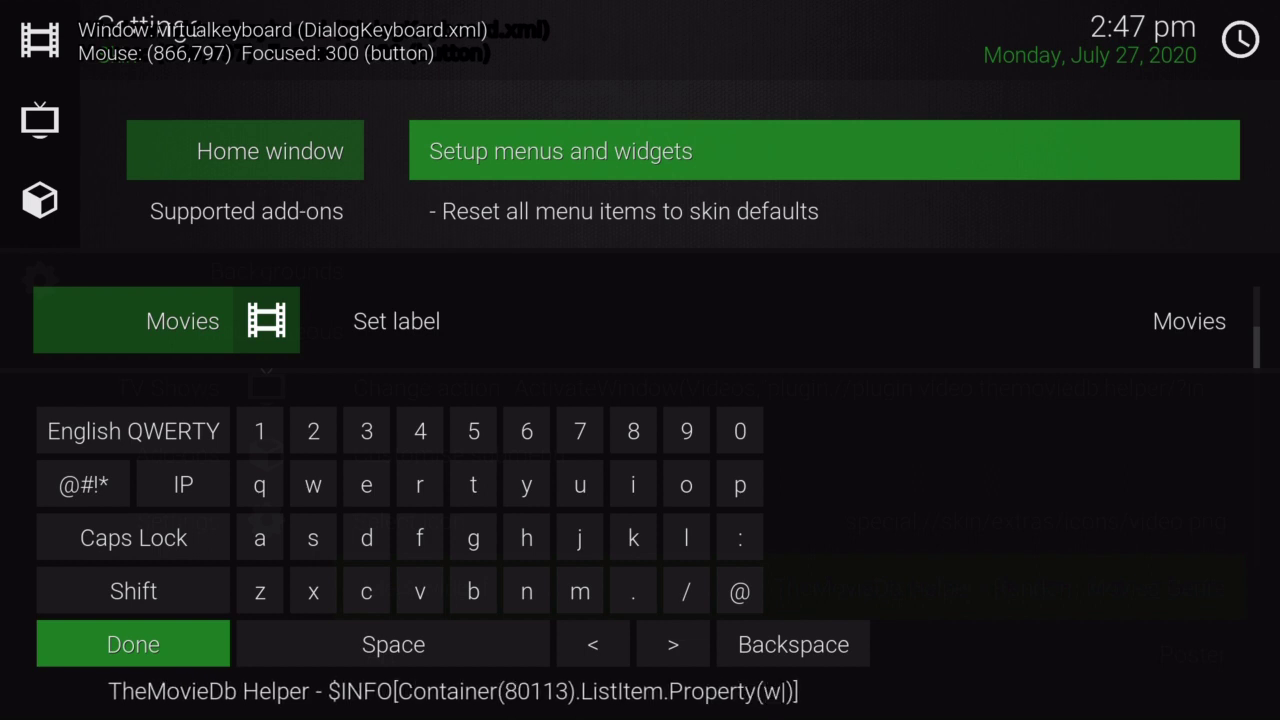
{"action": "type", "text": "idget"}
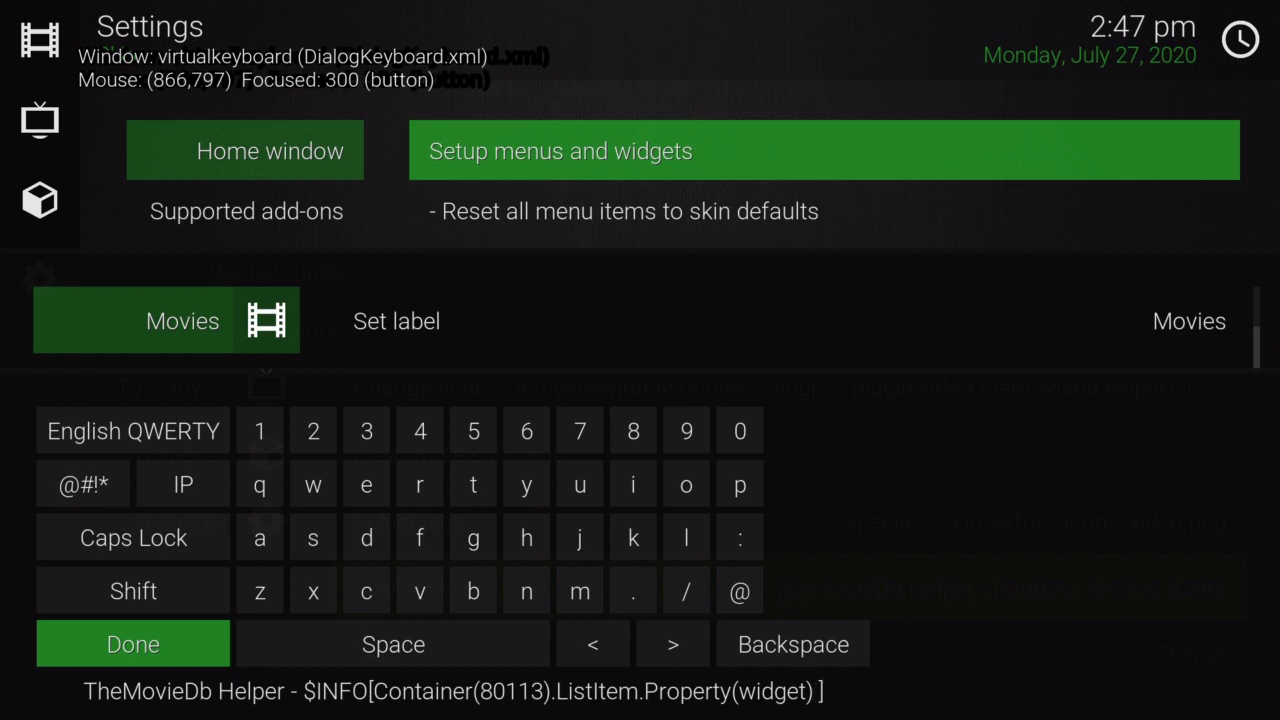
{"action": "key", "text": "Left"}
{"action": "key", "text": "Left"}
{"action": "key", "text": "Left"}
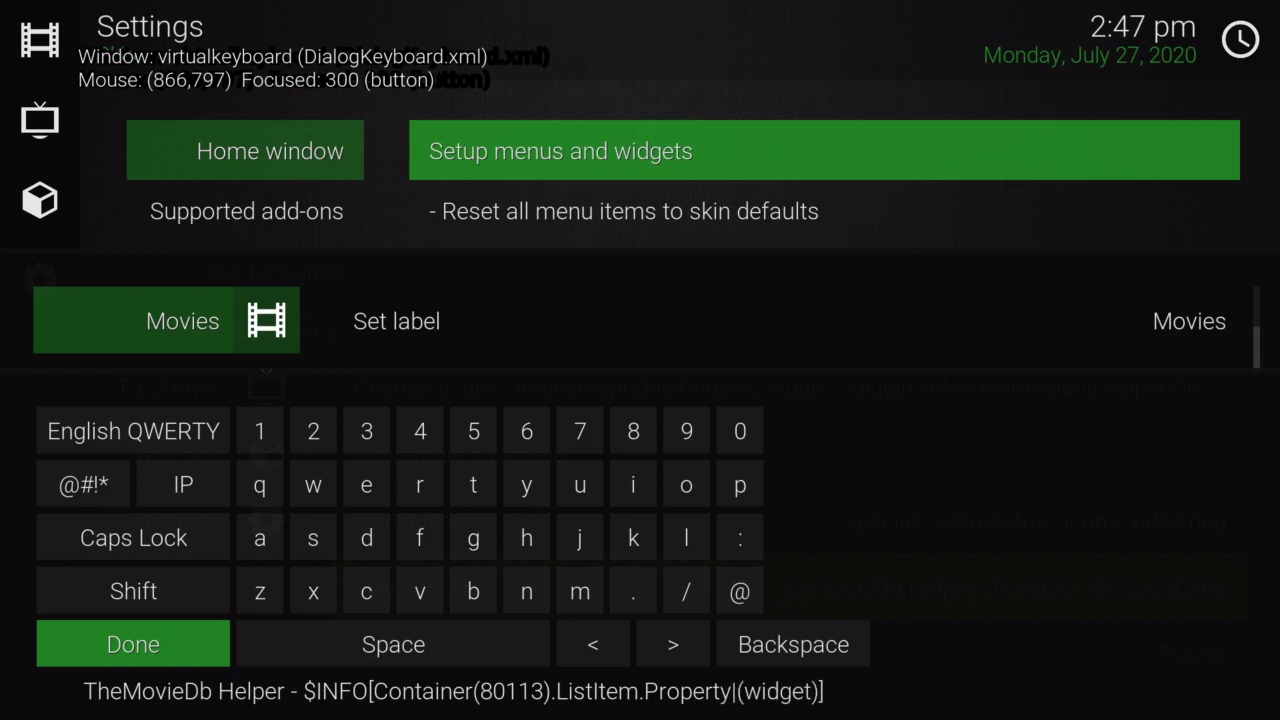
{"action": "key", "text": "Right"}
{"action": "key", "text": "Right"}
{"action": "key", "text": "Right"}
{"action": "key", "text": "Right"}
{"action": "key", "text": "Right"}
{"action": "key", "text": "Right"}
{"action": "key", "text": "Right"}
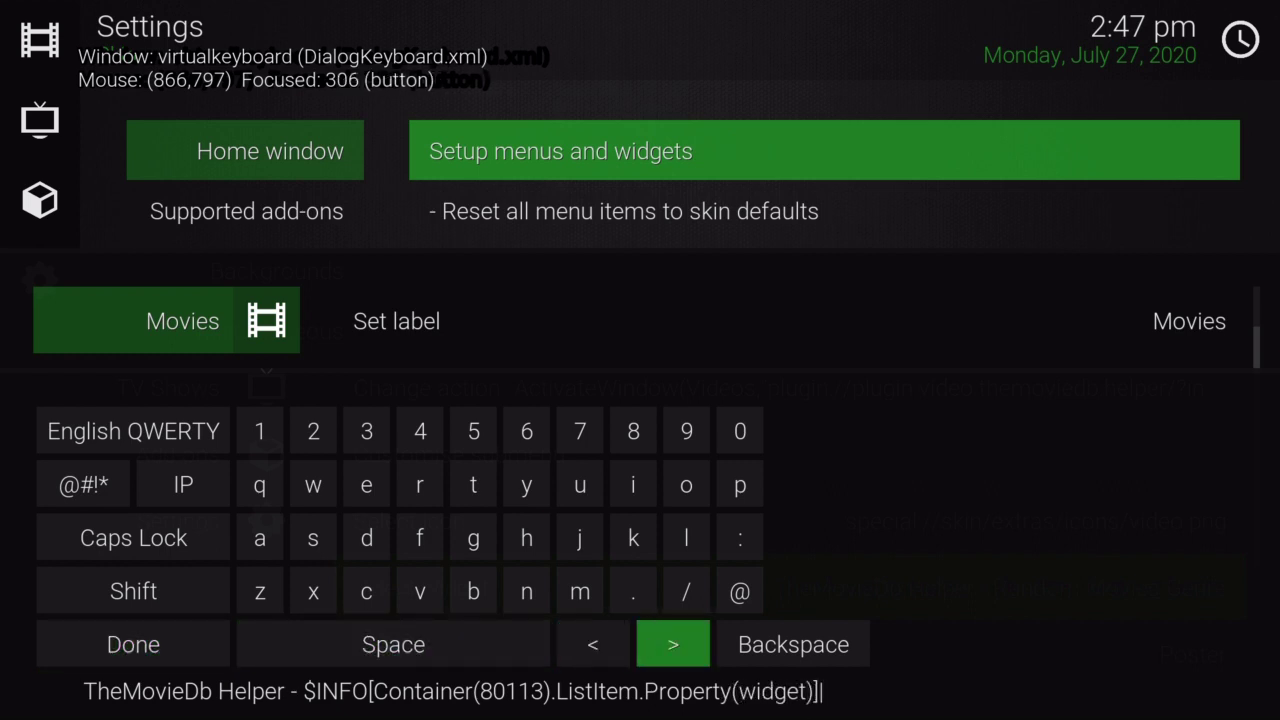
{"action": "key", "text": "Left"}
{"action": "key", "text": "Left"}
{"action": "key", "text": "Right"}
{"action": "key", "text": "Right"}
{"action": "key", "text": "Left"}
{"action": "key", "text": "Return"}
{"action": "key", "text": "Right"}
{"action": "key", "text": "Left"}
{"action": "key", "text": "Left"}
{"action": "key", "text": "Left"}
{"action": "key", "text": "Left"}
{"action": "key", "text": "Left"}
{"action": "key", "text": "Left"}
{"action": "key", "text": "Left"}
{"action": "key", "text": "Right"}
{"action": "key", "text": "Right"}
{"action": "key", "text": "Right"}
{"action": "key", "text": "Left"}
{"action": "key", "text": "Right"}
{"action": "key", "text": "Right"}
{"action": "key", "text": "Right"}
{"action": "key", "text": "Right"}
{"action": "key", "text": "Right"}
{"action": "key", "text": "Right"}
{"action": "key", "text": "Left"}
{"action": "key", "text": "Left"}
{"action": "key", "text": "Left"}
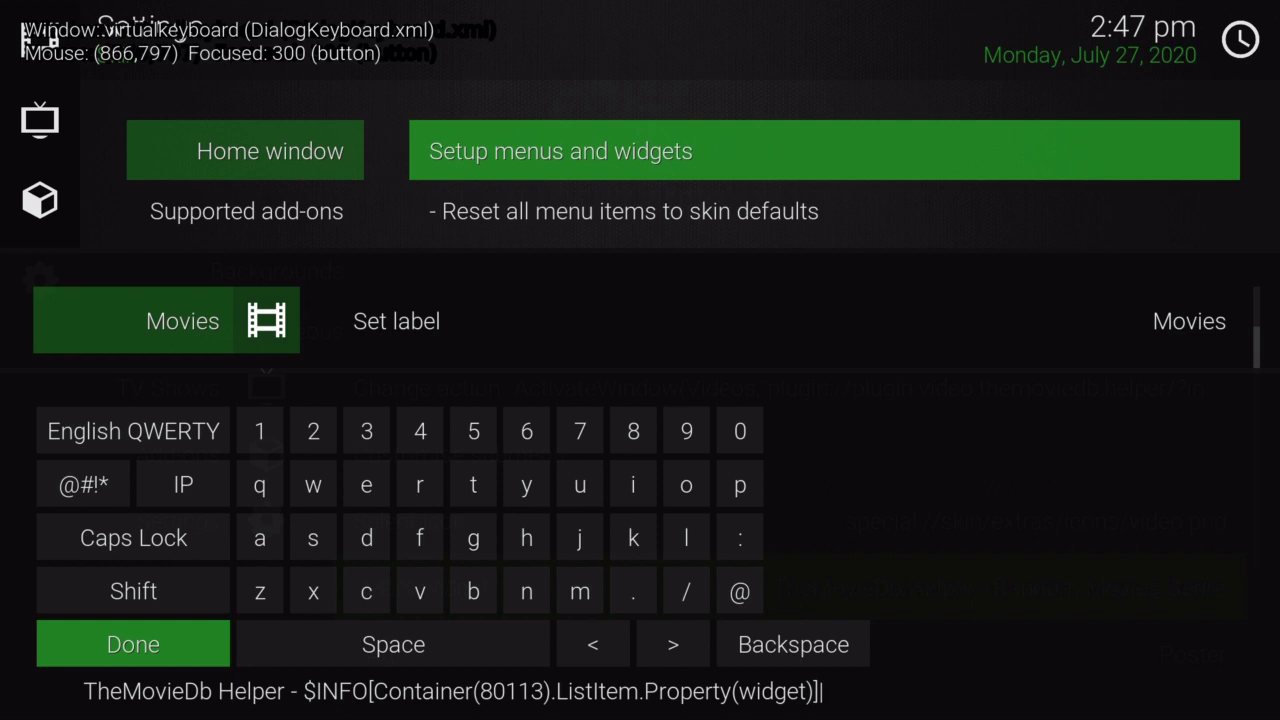
Confirm the new Movies widget label and leave the menu editor for Home.
{"action": "key", "text": "Return"}
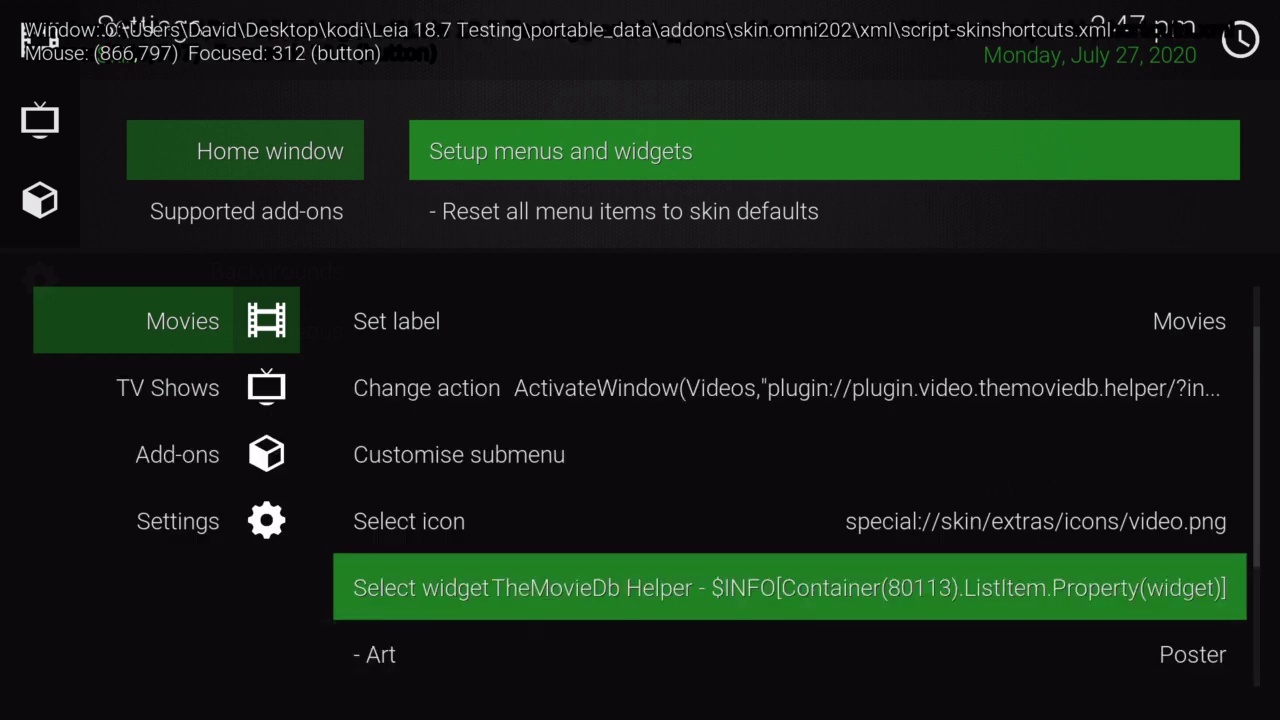
{"action": "key", "text": "Escape"}
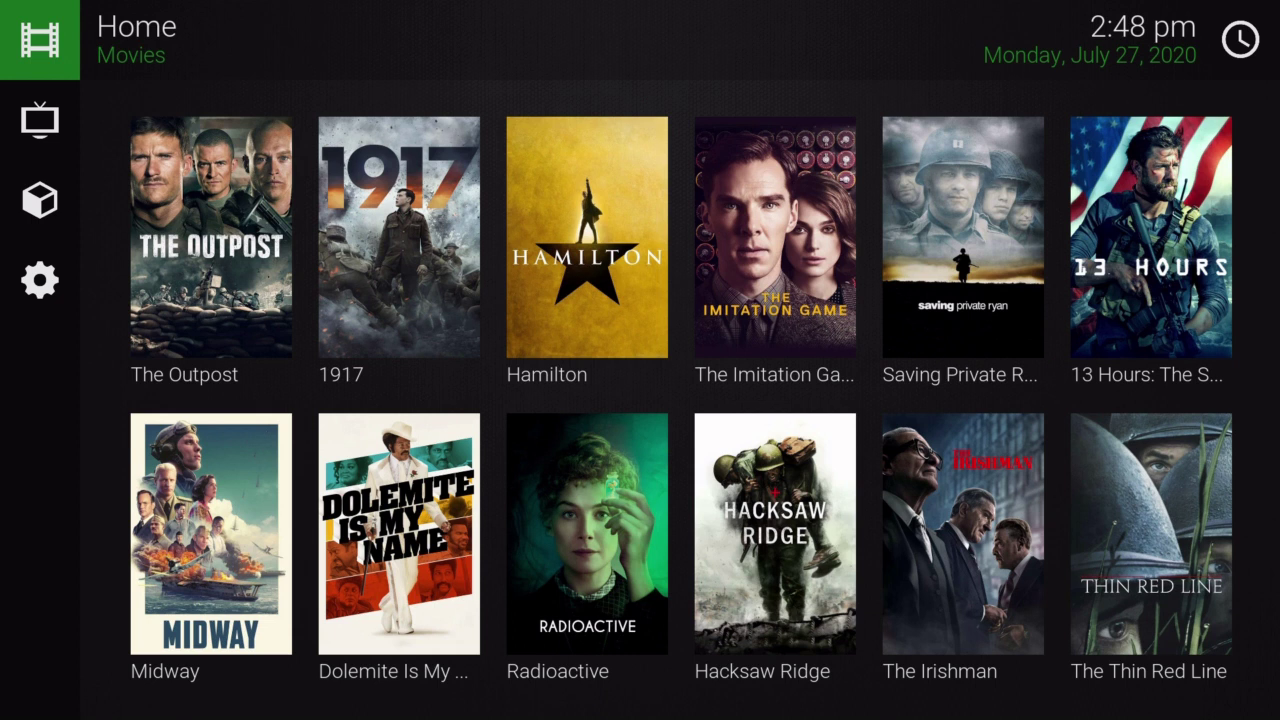
Browse the Movies widget to check its list-name subtitle.
{"action": "left_click", "coordinate": [211, 250]}
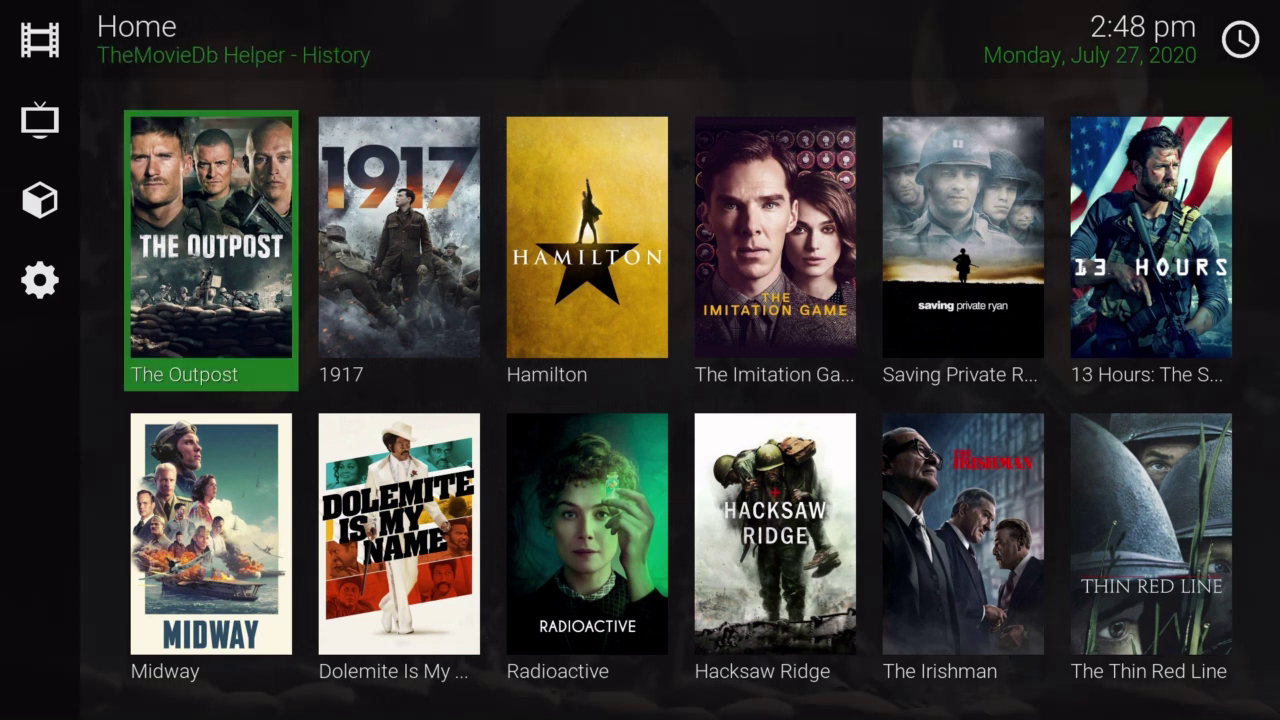
{"action": "left_click", "coordinate": [399, 250]}
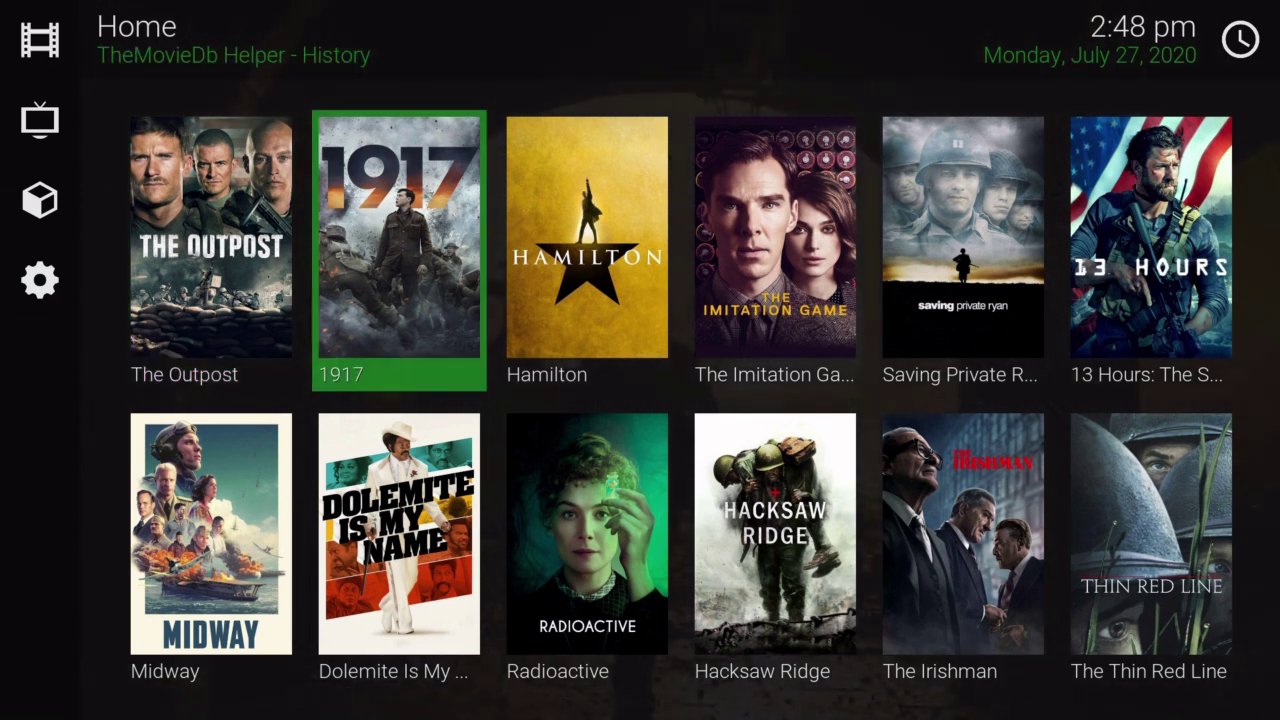
{"action": "key", "text": "Down"}
{"action": "key", "text": "Up"}
Switch to the TV Shows section and browse its widget to check the list name.
{"action": "key", "text": "Left"}
{"action": "key", "text": "Left"}
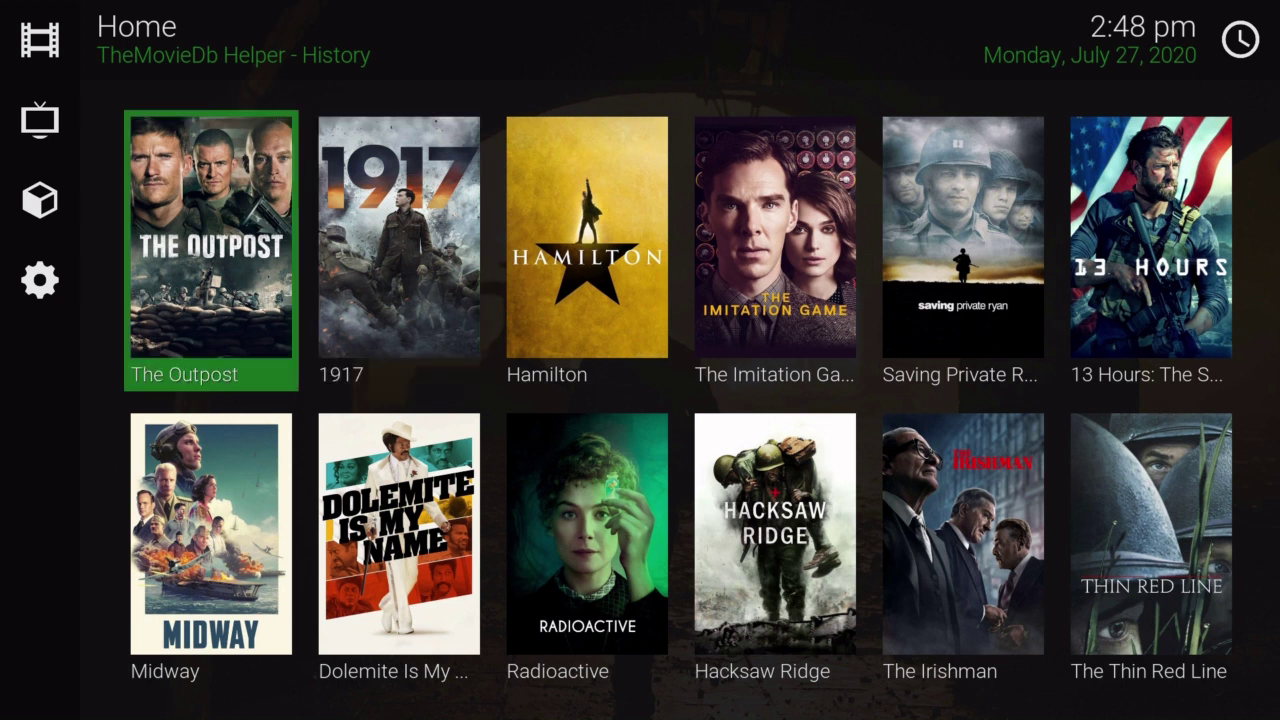
{"action": "key", "text": "Down"}
{"action": "key", "text": "Right"}
{"action": "key", "text": "Right"}
{"action": "key", "text": "Right"}
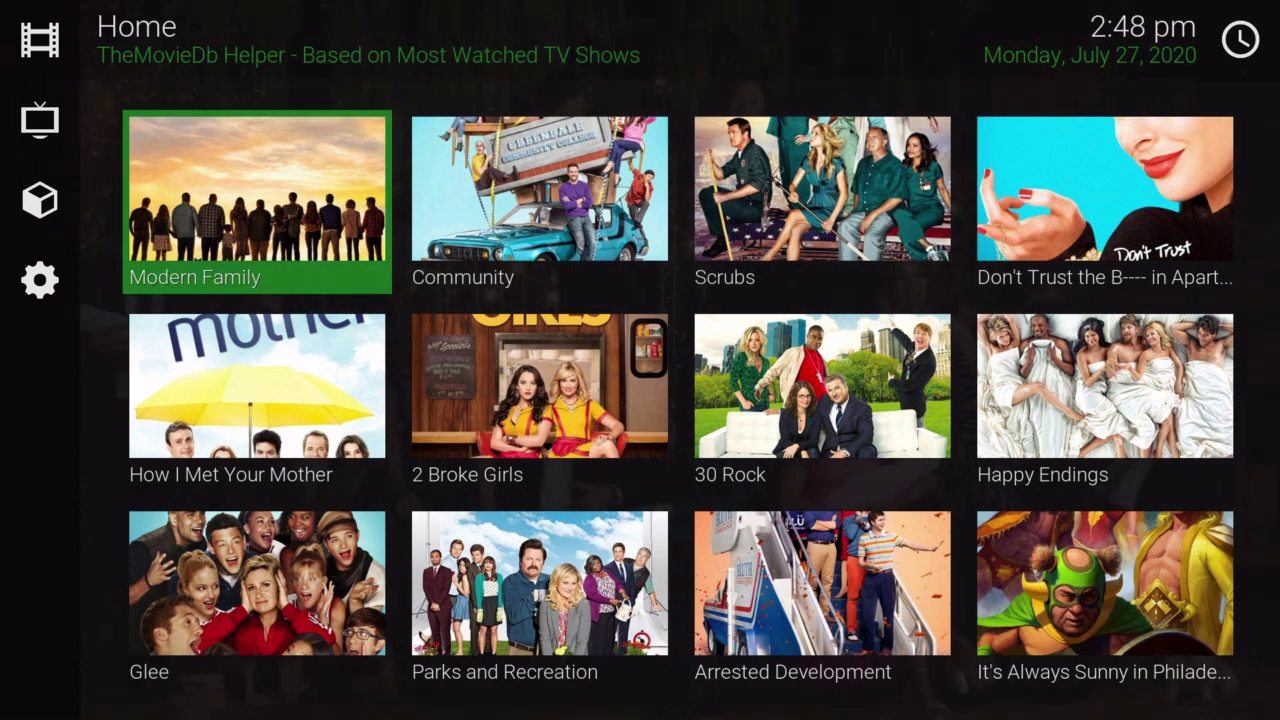
{"action": "key", "text": "Down"}
{"action": "key", "text": "Left"}
{"action": "key", "text": "Left"}
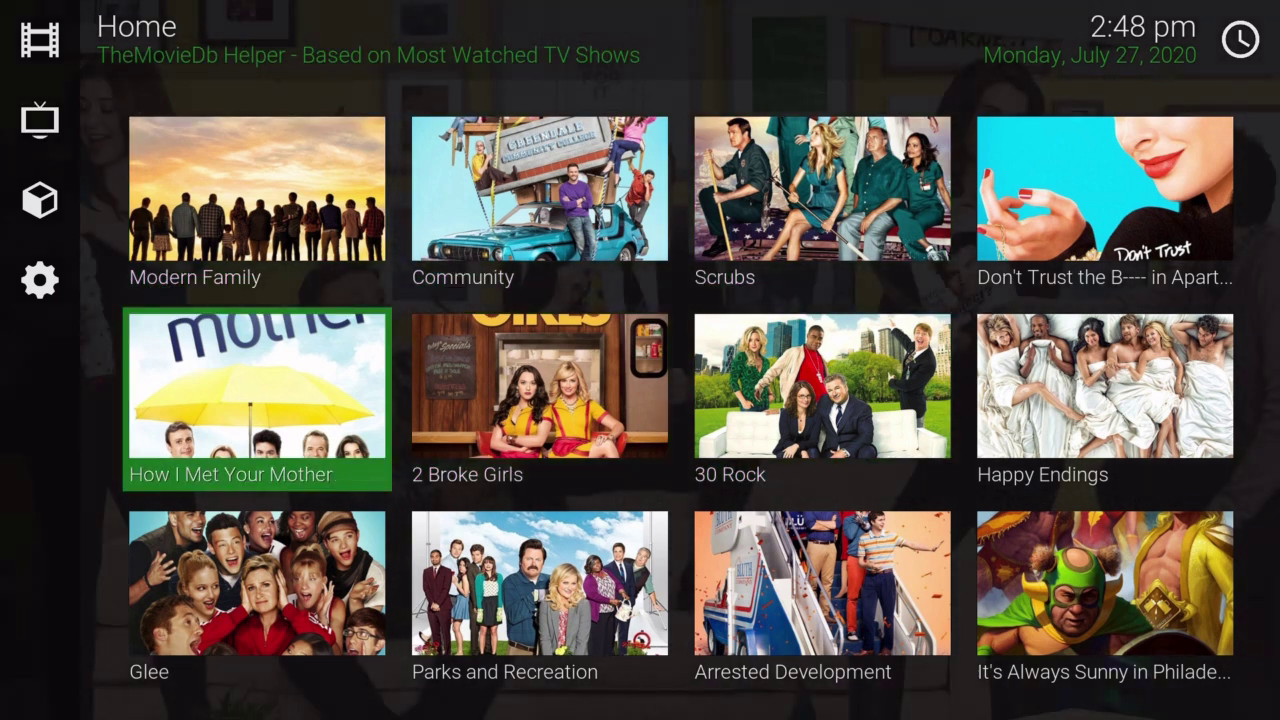
{"action": "key", "text": "Left"}
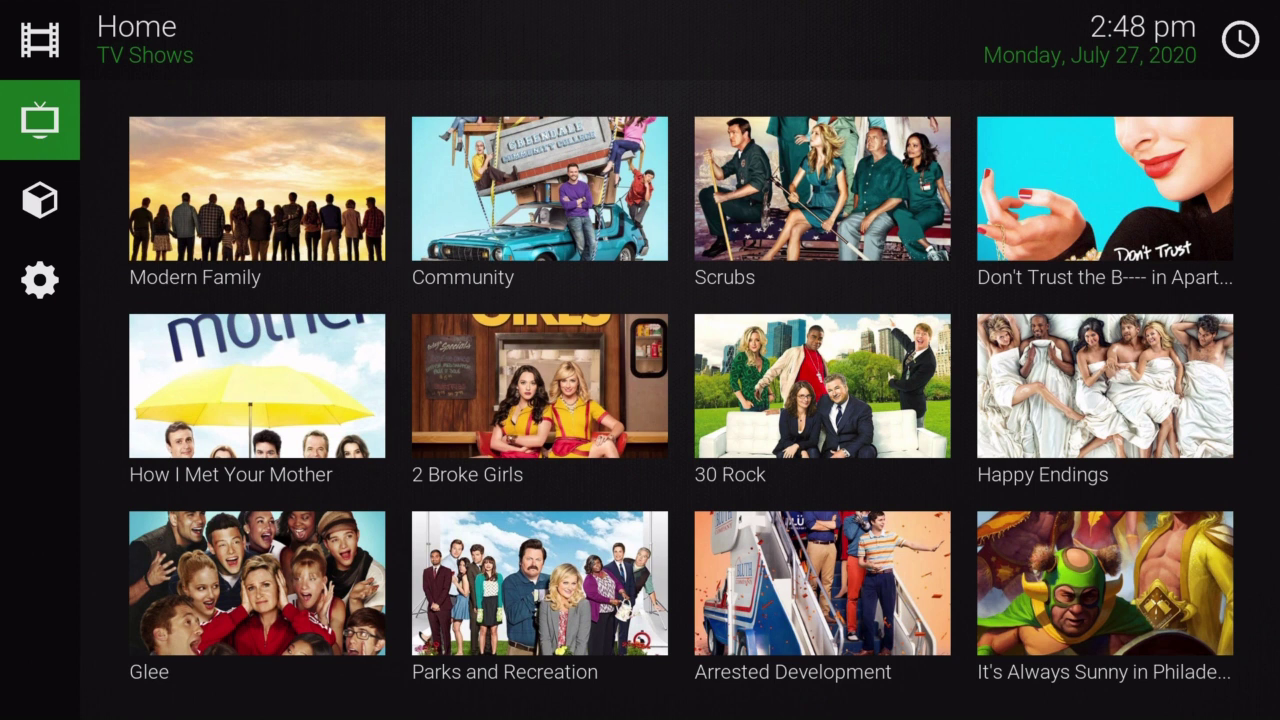
Go to the Home Add-ons section and open the AutoWidget add-on.
{"action": "key", "text": "Up"}
{"action": "key", "text": "Down"}
{"action": "key", "text": "Down"}
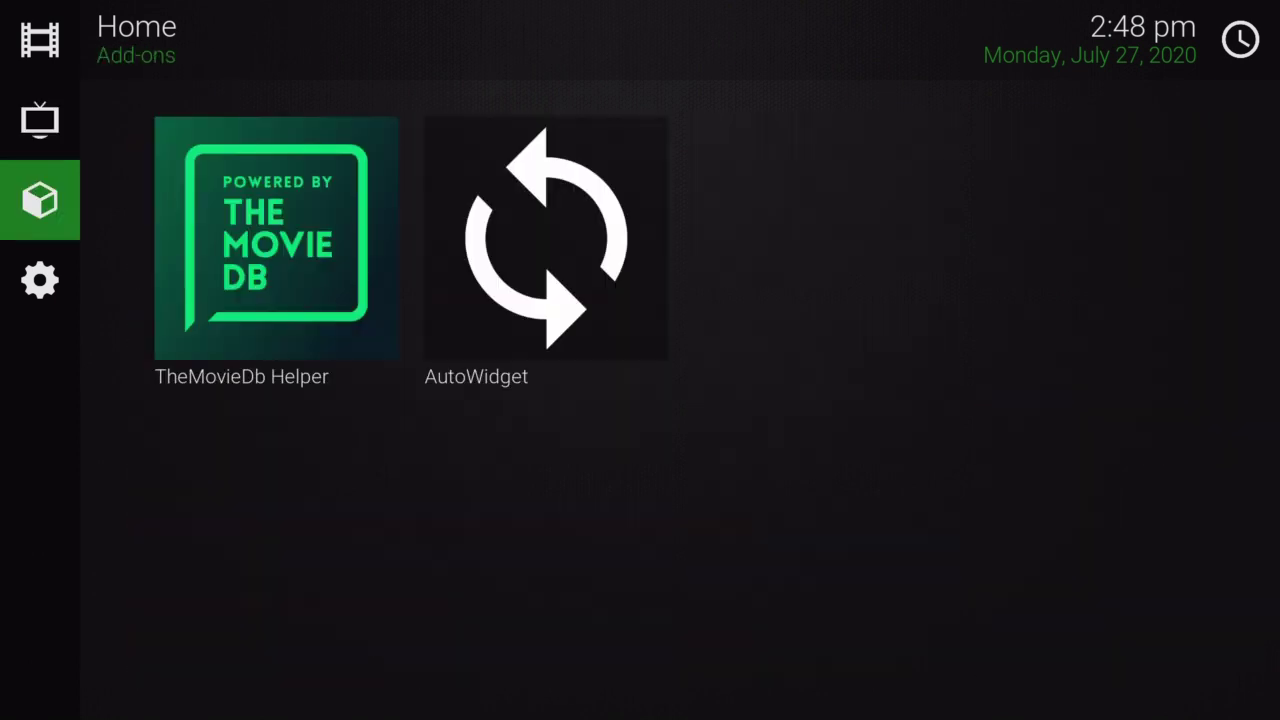
{"action": "key", "text": "Down"}
{"action": "key", "text": "Left"}
{"action": "key", "text": "Right"}
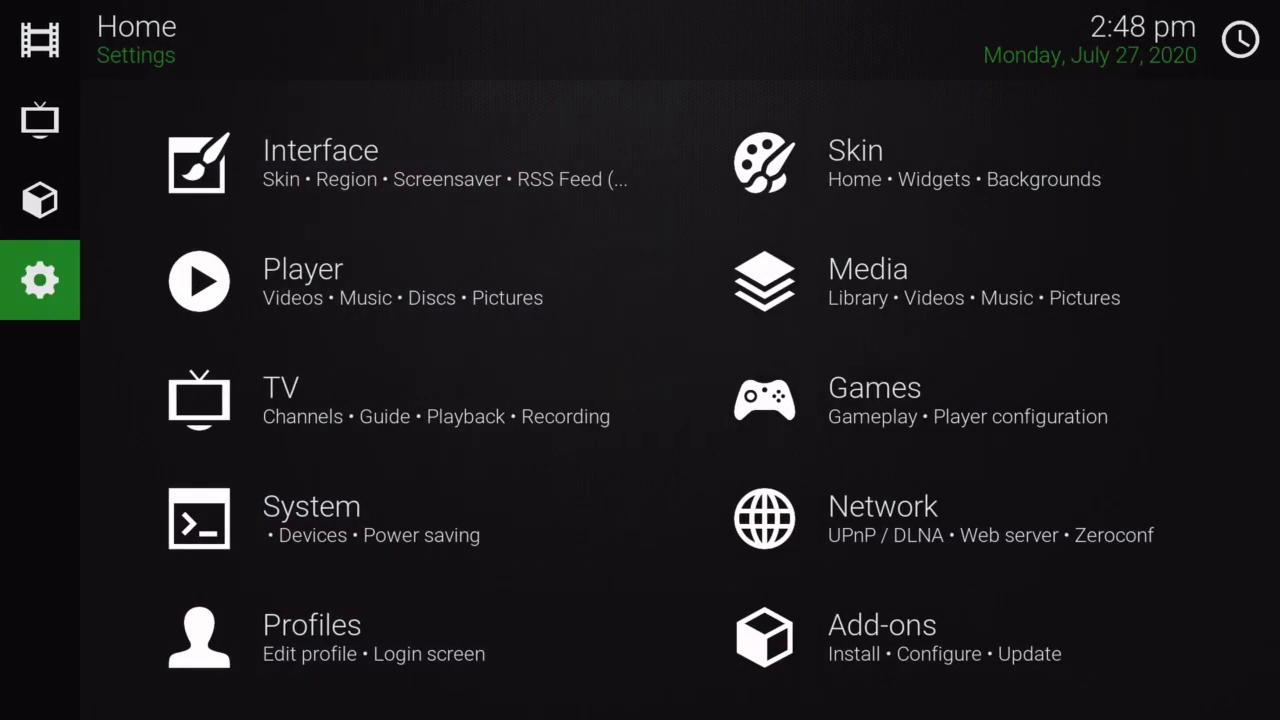
{"action": "key", "text": "Up"}
{"action": "key", "text": "Right"}
{"action": "key", "text": "Right"}
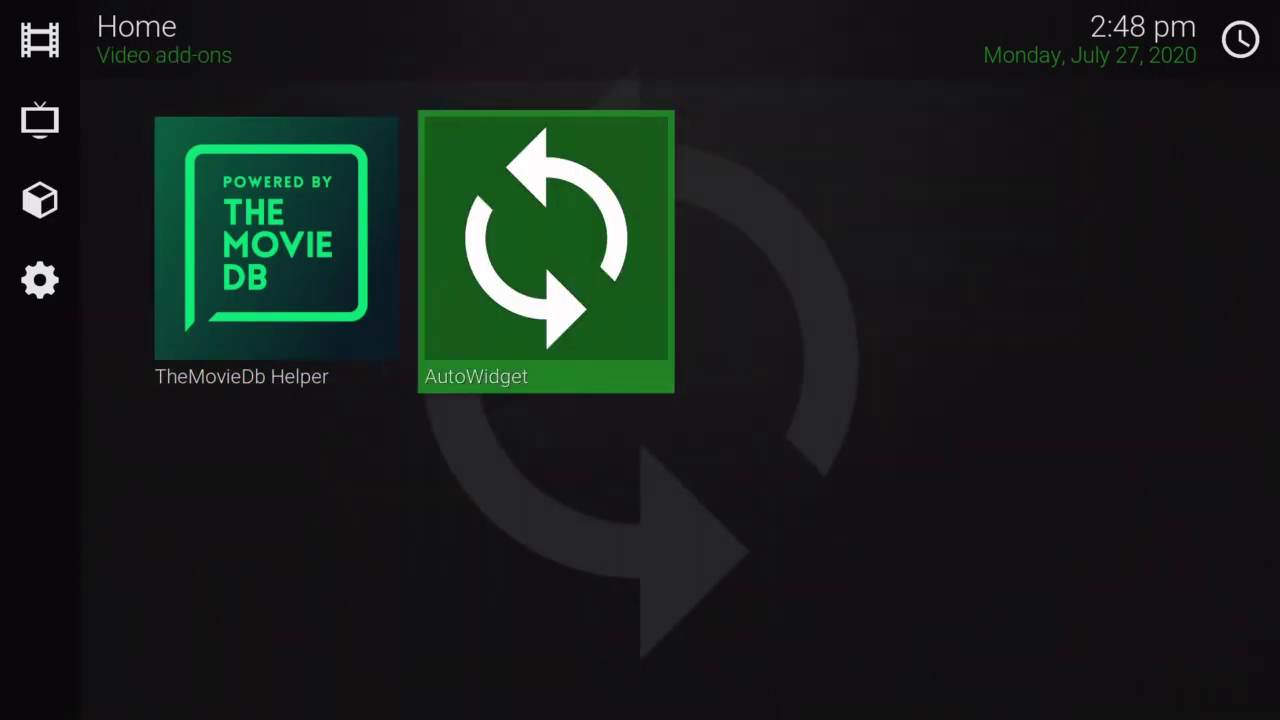
{"action": "key", "text": "Return"}
Run Toggle Skin Debugging from AutoWidget's Tools, then back out toward Home.
{"action": "key", "text": "Down"}
{"action": "key", "text": "Down"}
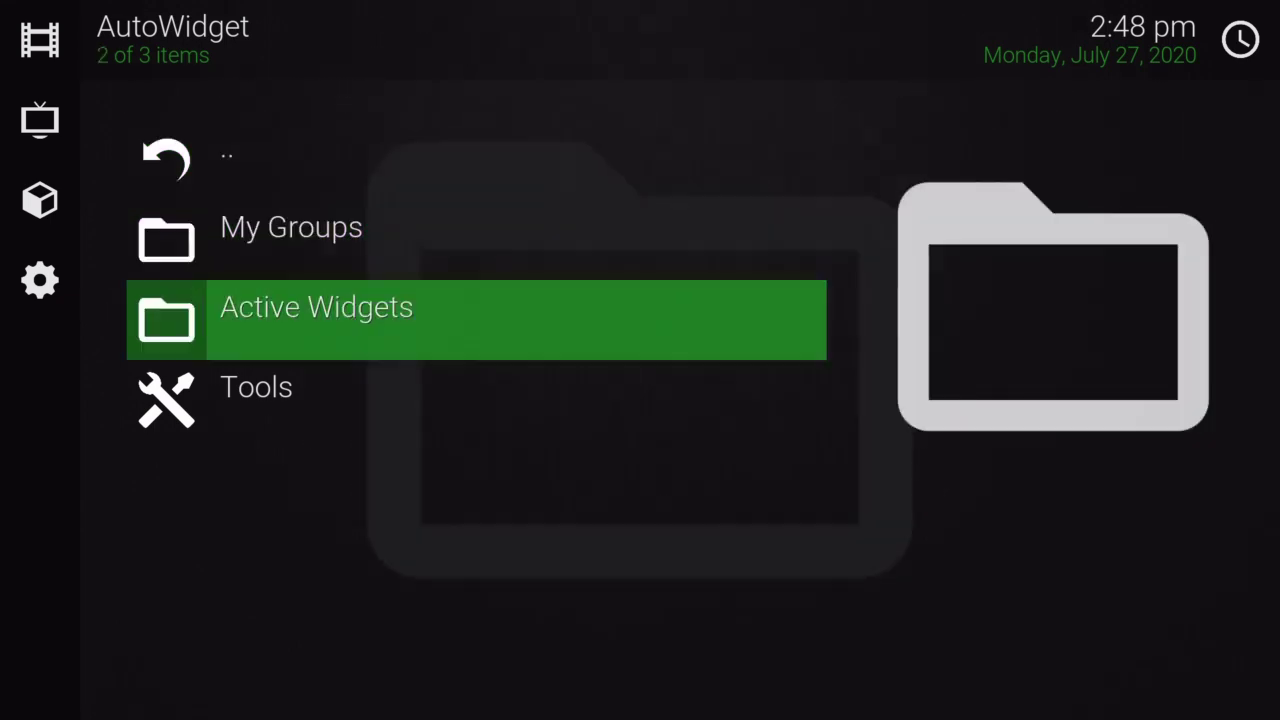
{"action": "key", "text": "Down"}
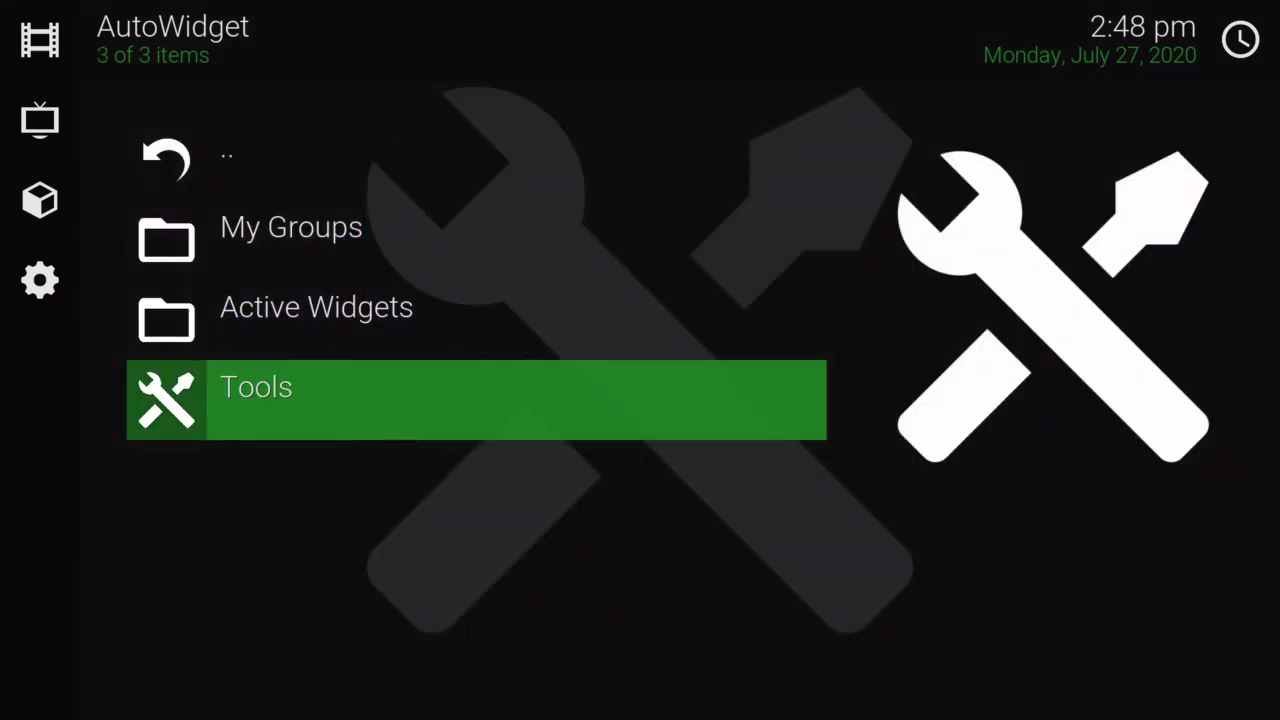
{"action": "key", "text": "Return"}
{"action": "key", "text": "Up"}
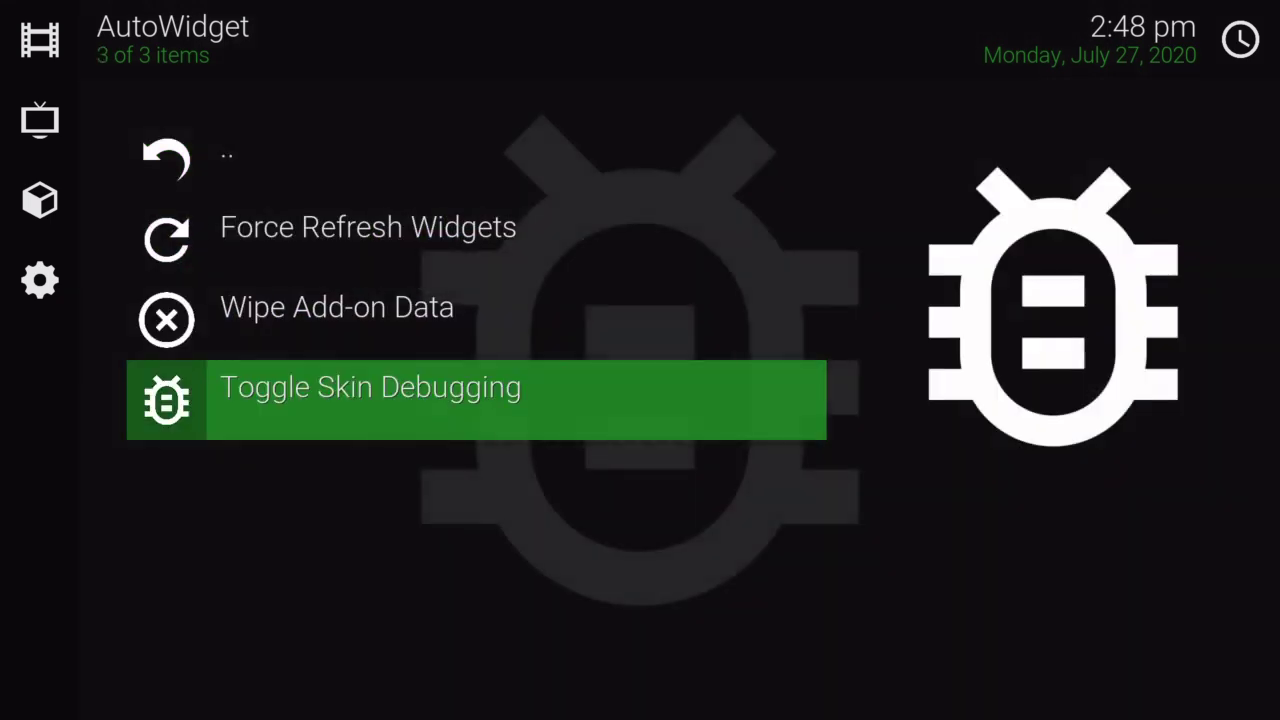
{"action": "key", "text": "Return"}
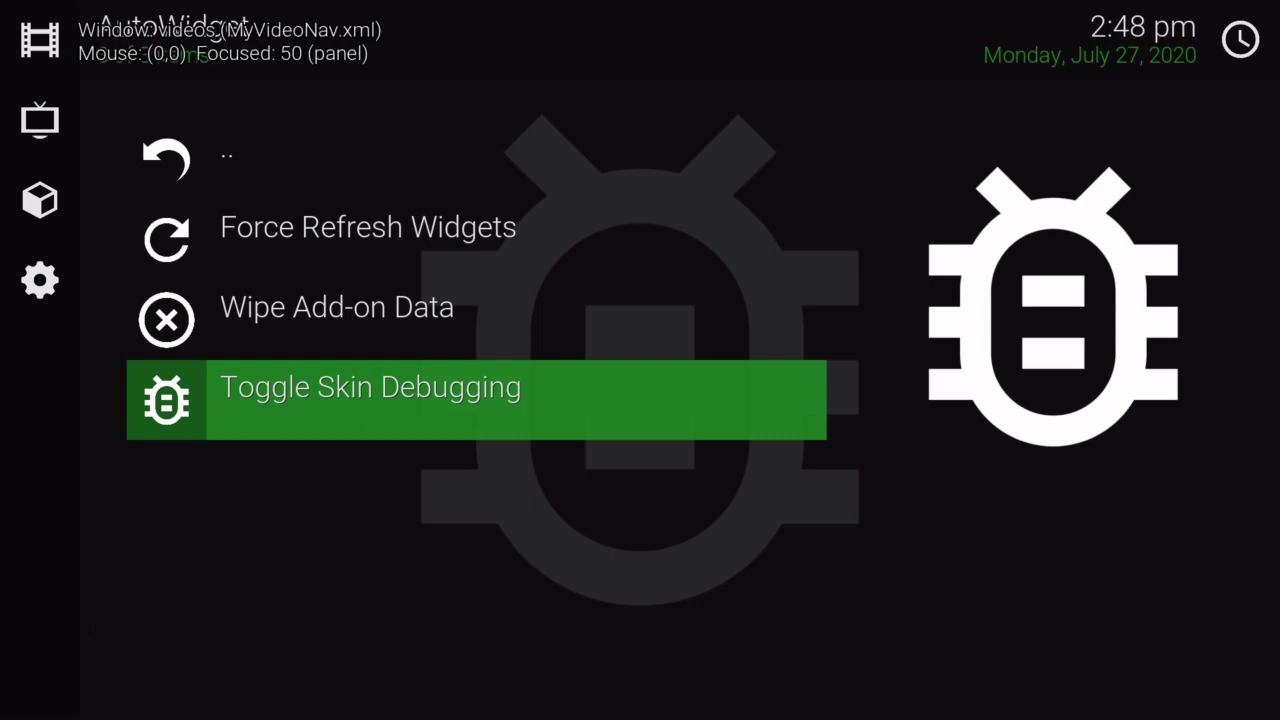
{"action": "key", "text": "BackSpace"}
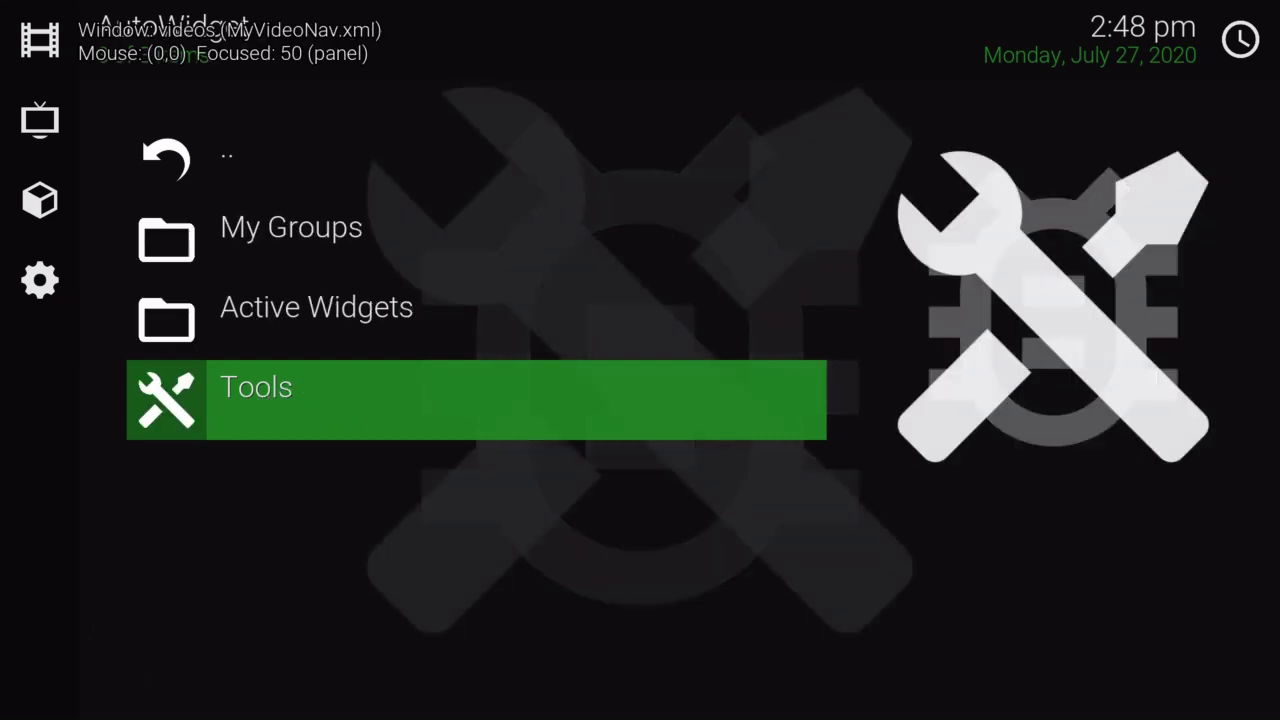
{"action": "key", "text": "BackSpace"}
{"action": "key", "text": "Right"}
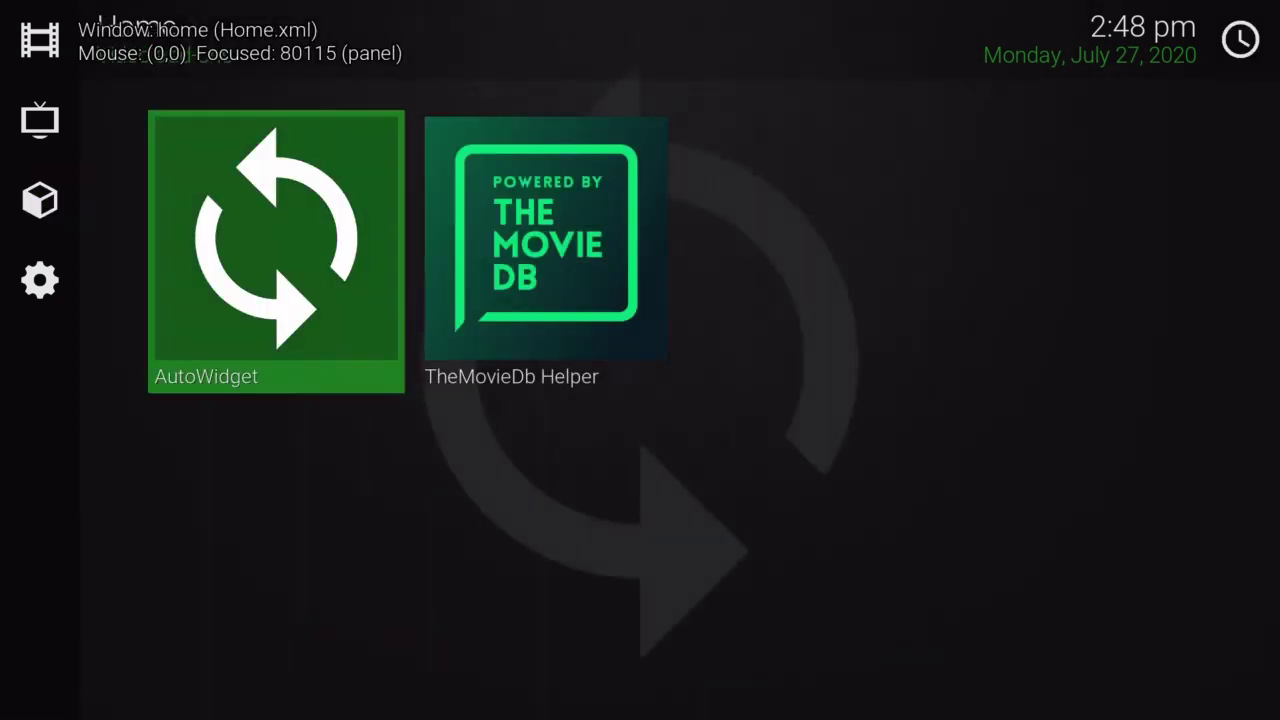
{"action": "key", "text": "c"}
{"action": "key", "text": "Down"}
{"action": "key", "text": "Down"}
{"action": "key", "text": "Return"}
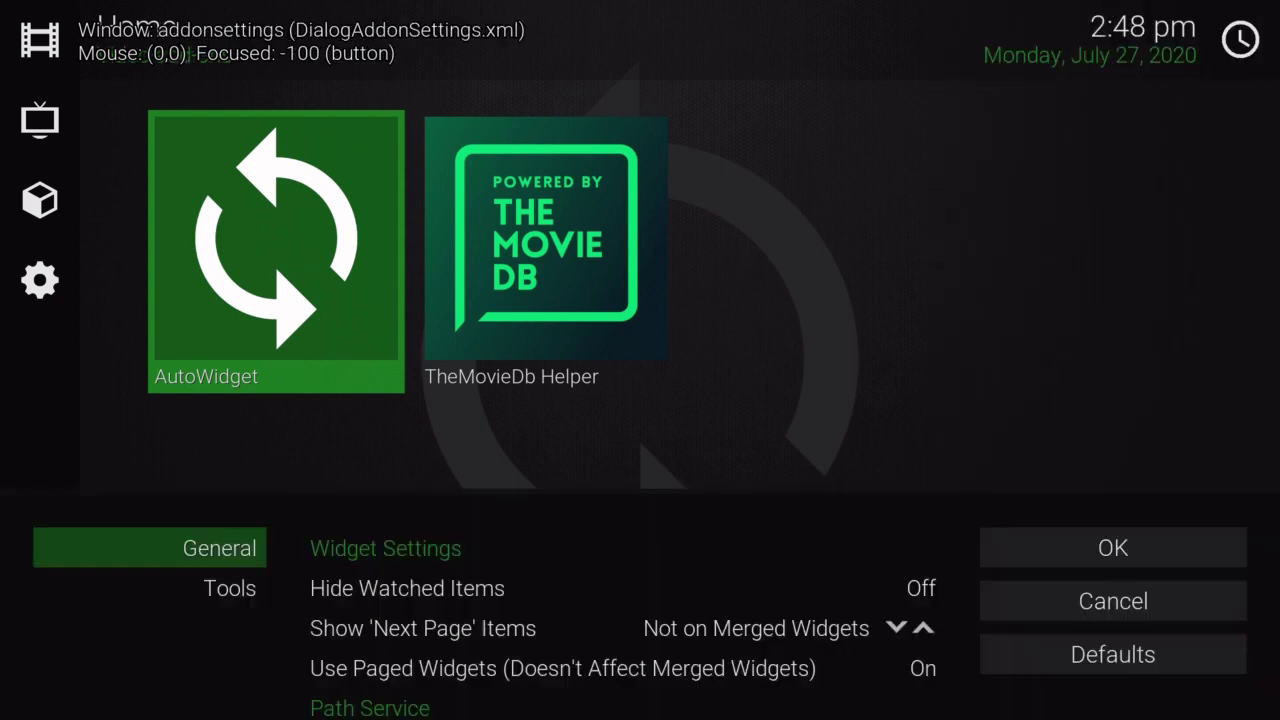
{"action": "key", "text": "Down"}
{"action": "key", "text": "Right"}
{"action": "key", "text": "Down"}
{"action": "key", "text": "Down"}
{"action": "key", "text": "Down"}
{"action": "key", "text": "Down"}
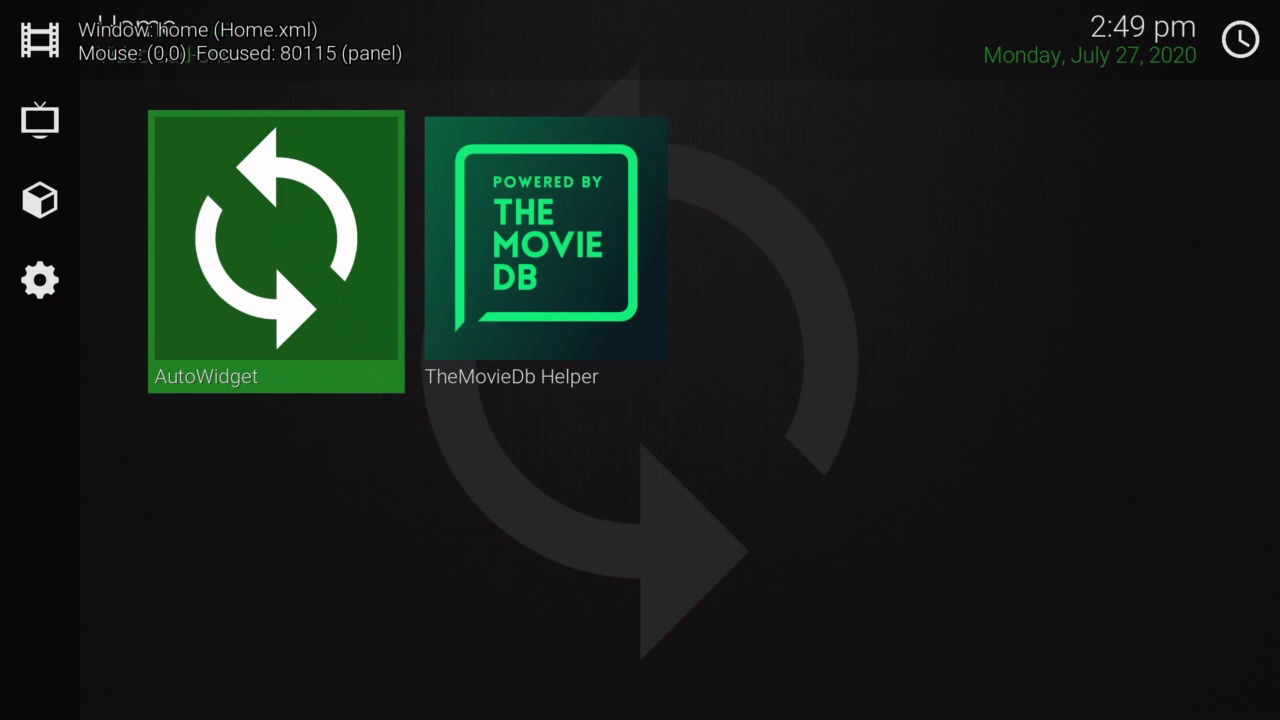
Move through the Home sections and browse titles in the TV Shows widget.
{"action": "key", "text": "Left"}
{"action": "key", "text": "Up"}
{"action": "key", "text": "Up"}
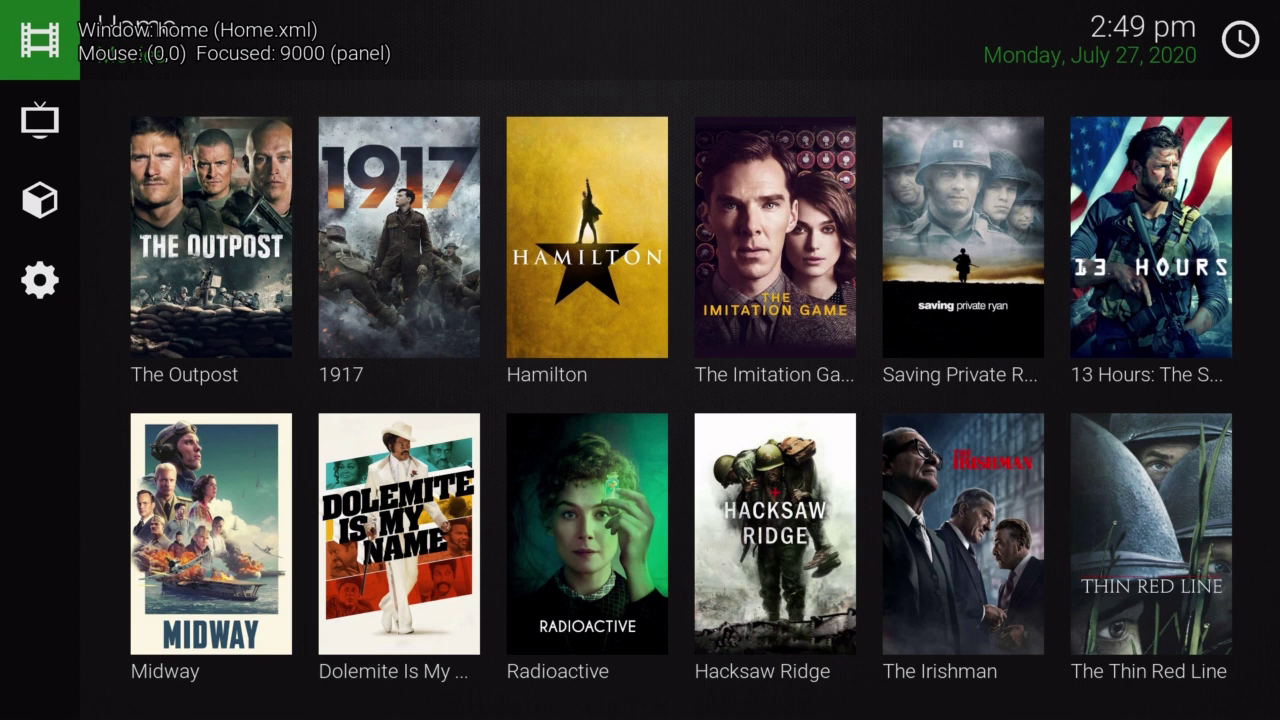
{"action": "key", "text": "Down"}
{"action": "key", "text": "Down"}
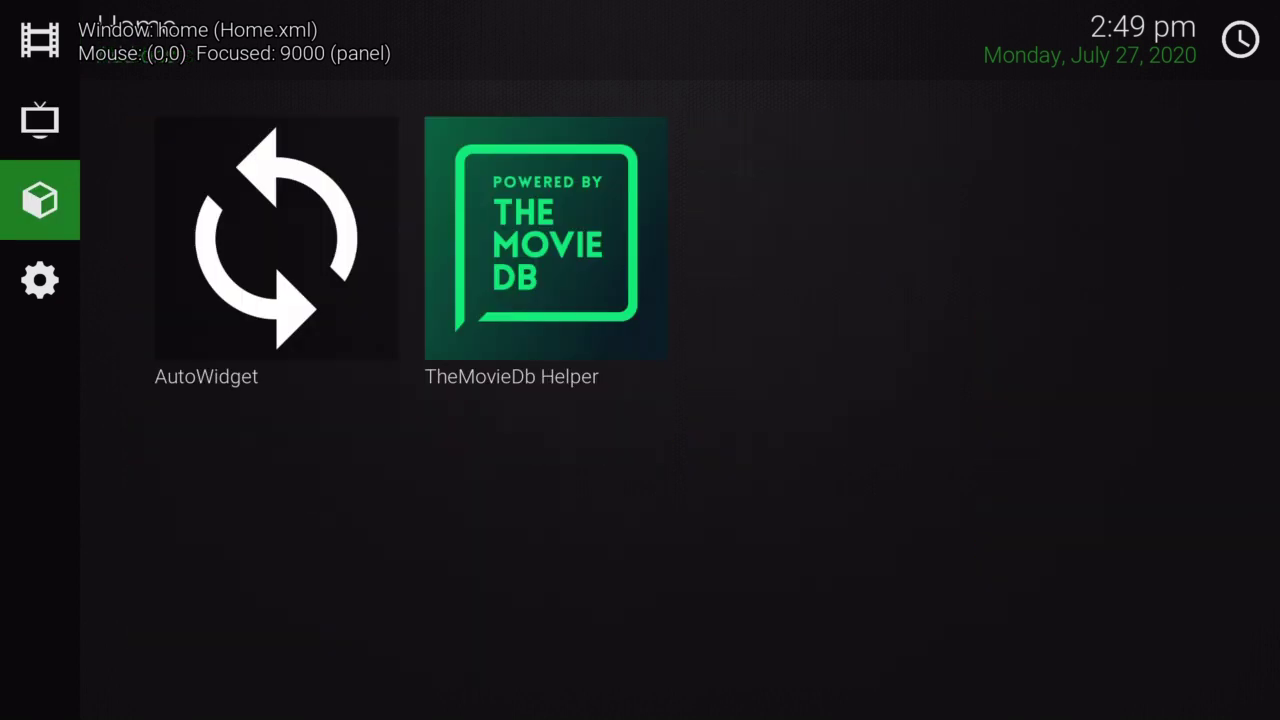
{"action": "key", "text": "Down"}
{"action": "key", "text": "Up"}
{"action": "key", "text": "Up"}
{"action": "key", "text": "Right"}
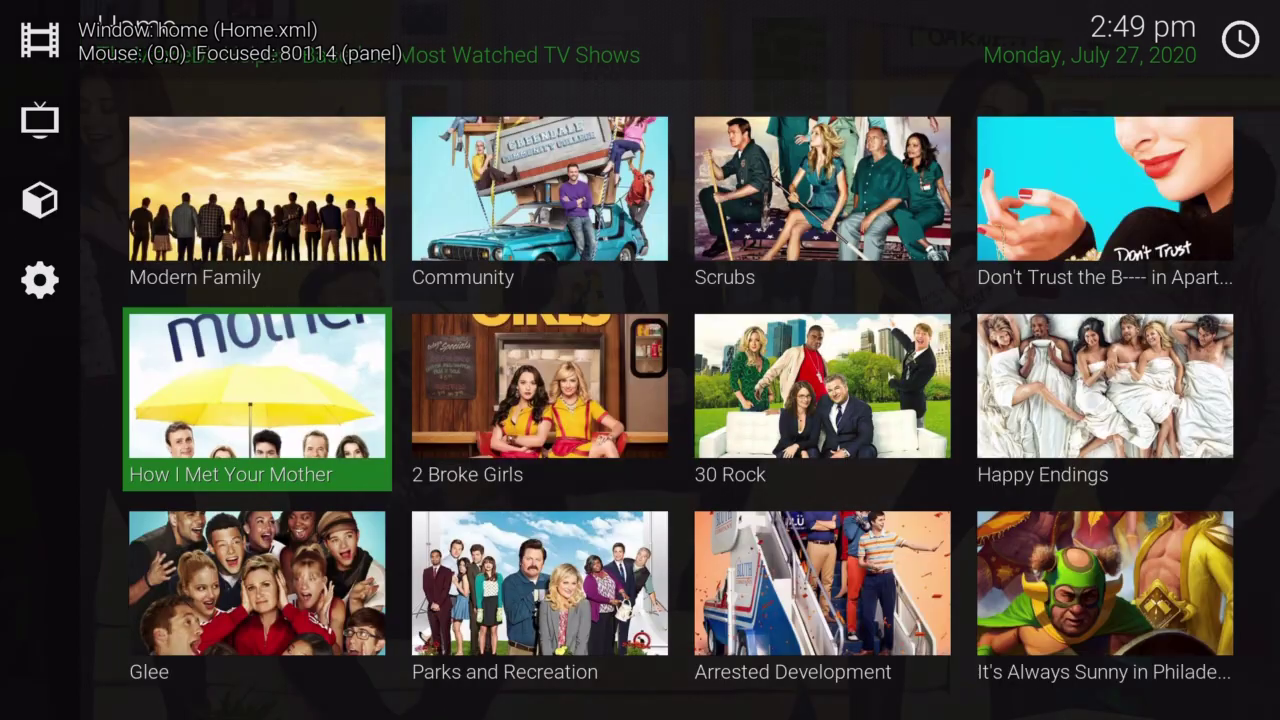
{"action": "key", "text": "Right"}
{"action": "key", "text": "Right"}
{"action": "key", "text": "Left"}
{"action": "key", "text": "Up"}
{"action": "key", "text": "Right"}
{"action": "key", "text": "Down"}
{"action": "key", "text": "Left"}
{"action": "key", "text": "Left"}
{"action": "key", "text": "Up"}
Head down the sidebar to Settings and pick the Skin entry.
{"action": "key", "text": "Right"}
{"action": "key", "text": "Down"}
{"action": "key", "text": "Left"}
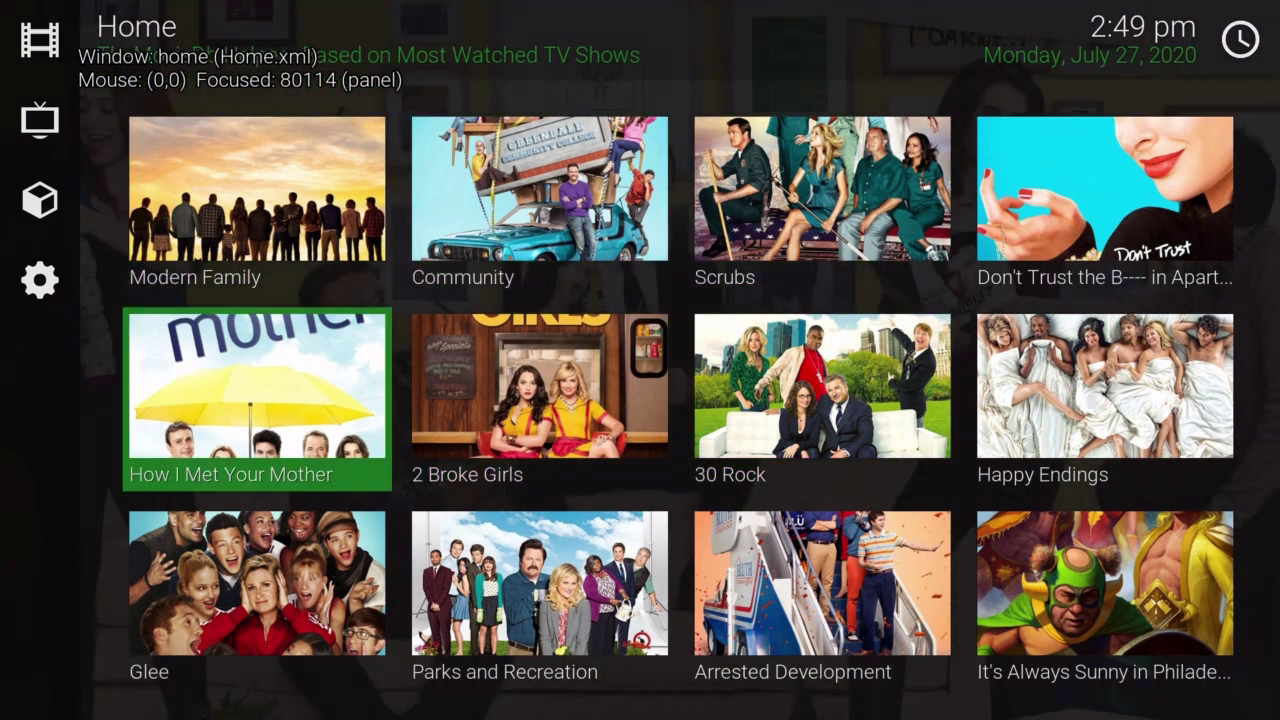
{"action": "key", "text": "Left"}
{"action": "key", "text": "Down"}
{"action": "key", "text": "Down"}
{"action": "key", "text": "Right"}
{"action": "key", "text": "Right"}
Open Setup menus and widgets and start choosing a new widget for TV Shows.
{"action": "key", "text": "Return"}
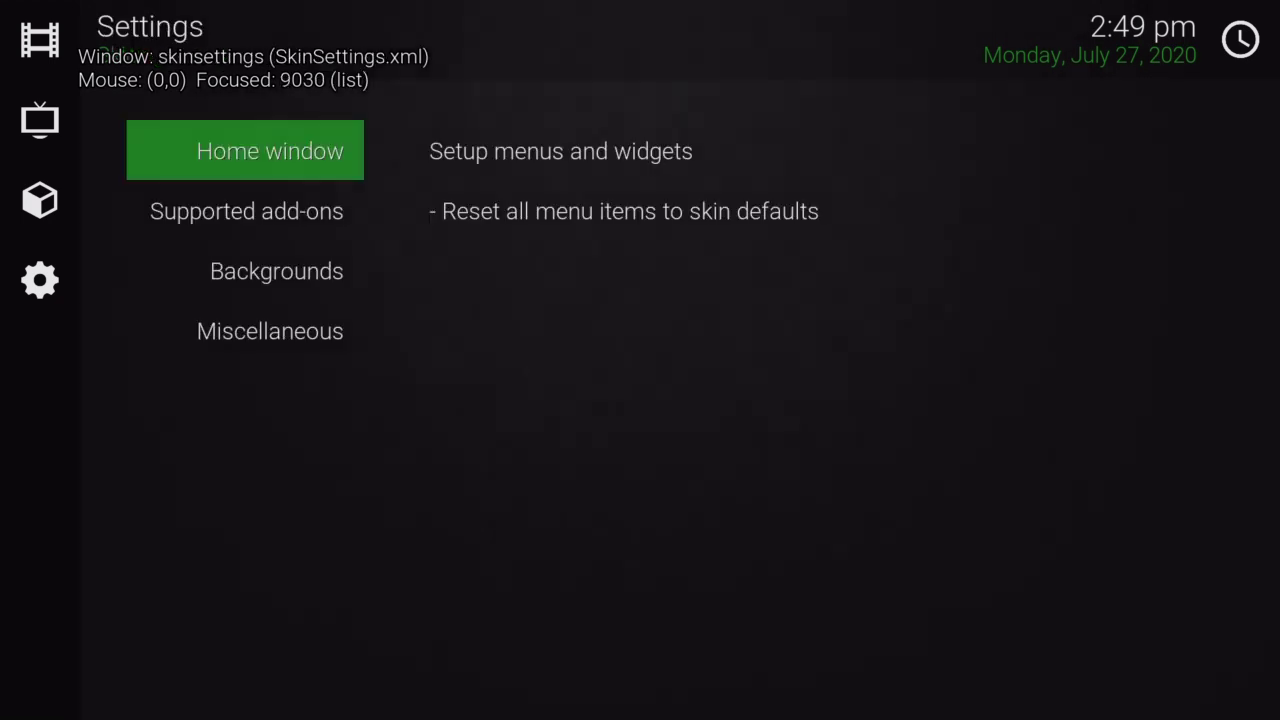
{"action": "key", "text": "Right"}
{"action": "key", "text": "Return"}
{"action": "key", "text": "Left"}
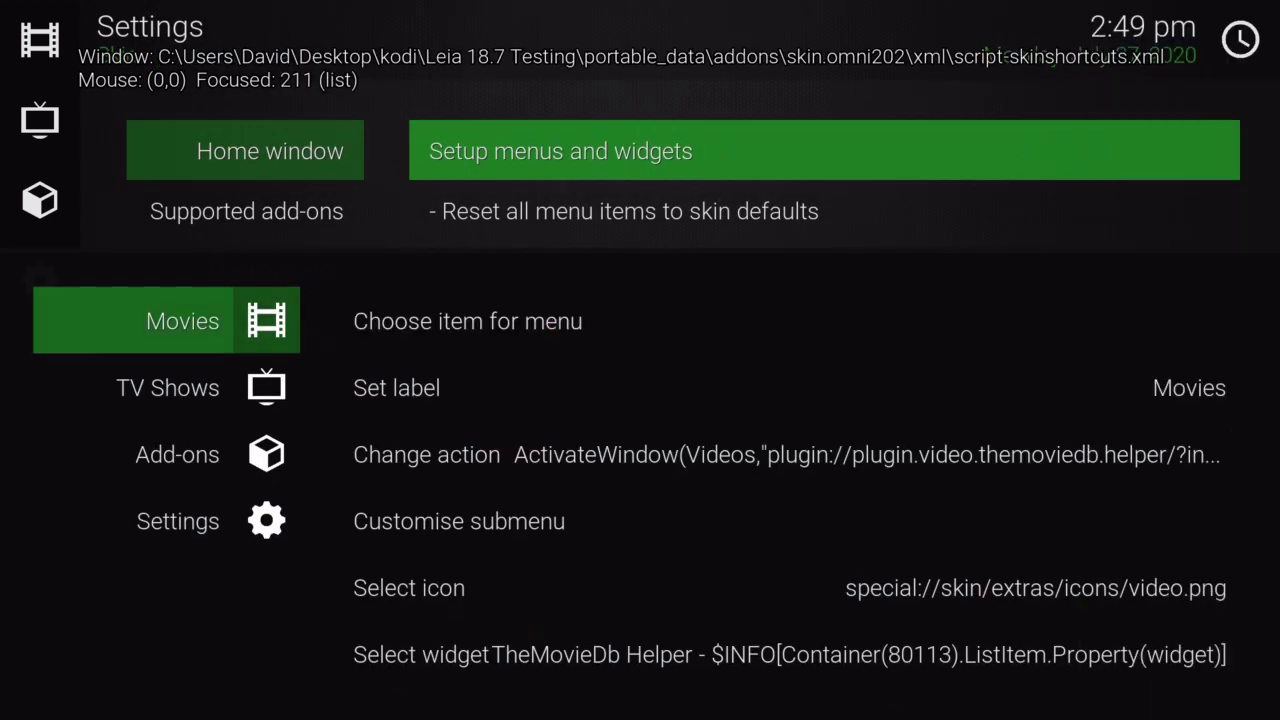
{"action": "key", "text": "Down"}
{"action": "key", "text": "Right"}
{"action": "key", "text": "Down"}
{"action": "key", "text": "Down"}
{"action": "key", "text": "Down"}
{"action": "key", "text": "Down"}
{"action": "key", "text": "Down"}
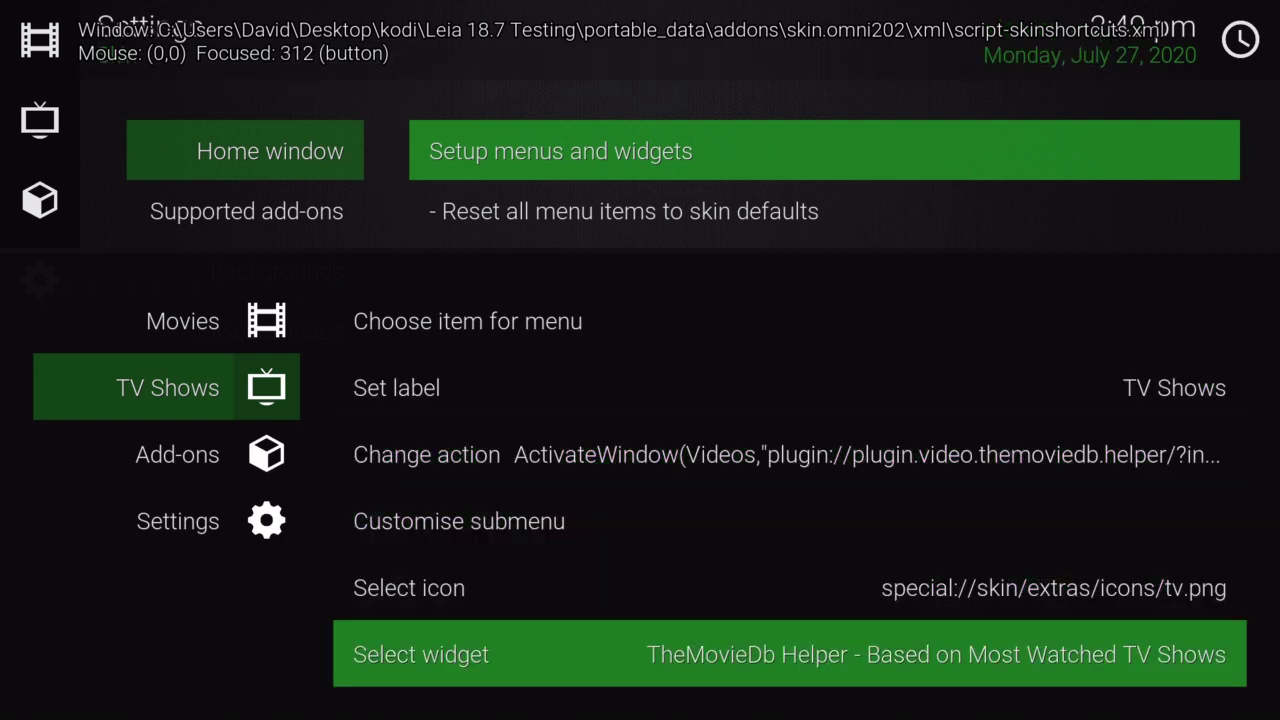
{"action": "key", "text": "Return"}
Go through Add-On > Video Add-On > TheMovieDb Helper into the Randomised lists.
{"action": "key", "text": "Down"}
{"action": "key", "text": "Down"}
{"action": "key", "text": "Down"}
{"action": "key", "text": "Down"}
{"action": "key", "text": "Down"}
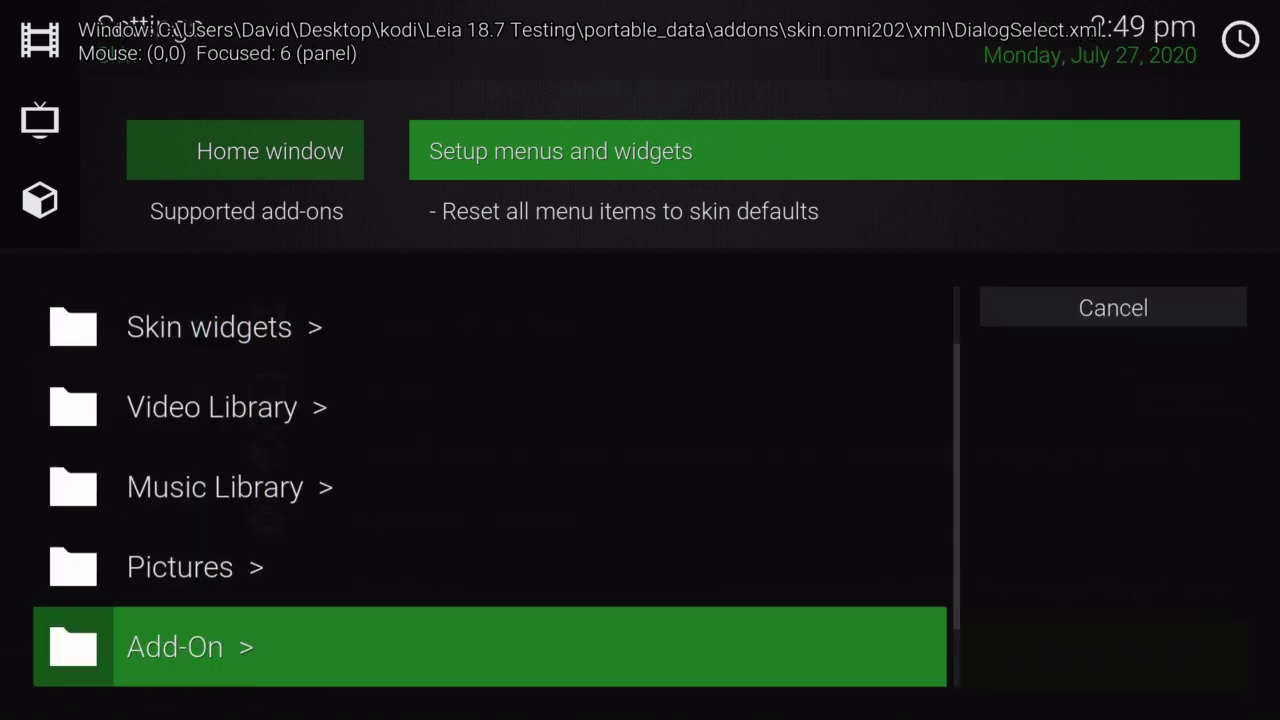
{"action": "key", "text": "Return"}
{"action": "key", "text": "Down"}
{"action": "key", "text": "Return"}
{"action": "key", "text": "Up"}
{"action": "key", "text": "Return"}
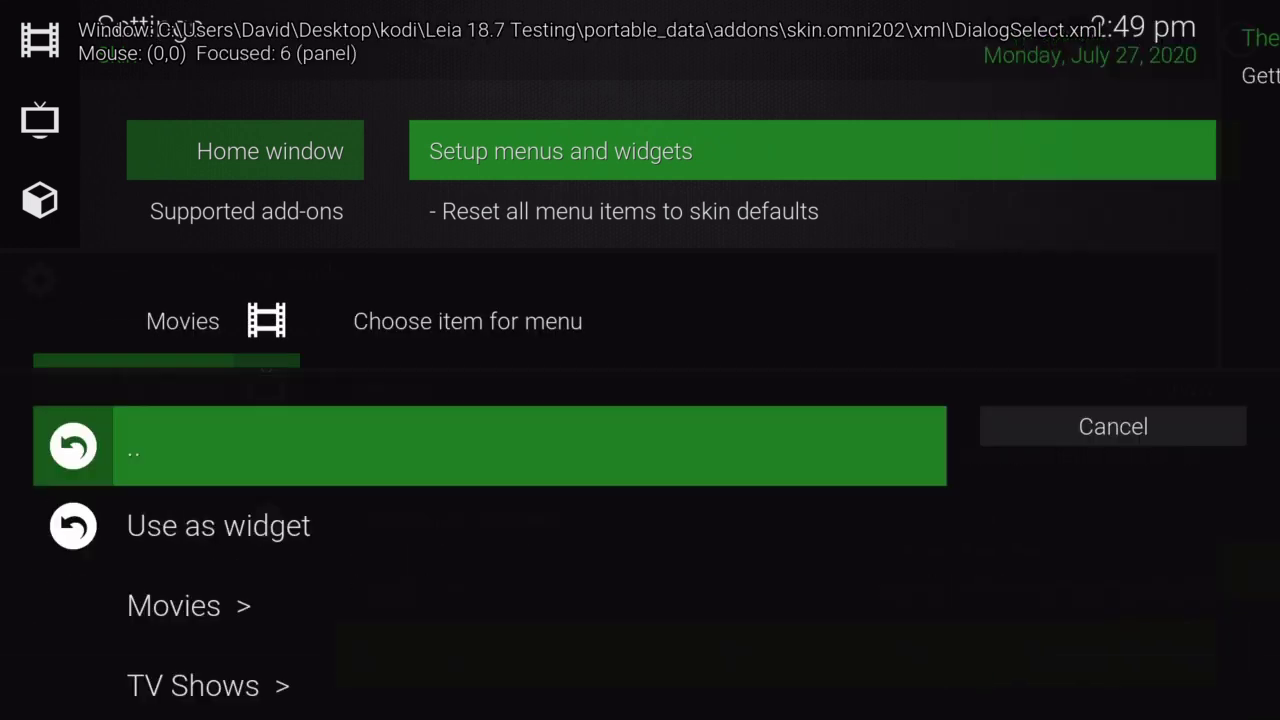
{"action": "key", "text": "Down"}
{"action": "key", "text": "Down"}
{"action": "key", "text": "Down"}
{"action": "key", "text": "Down"}
{"action": "key", "text": "Down"}
{"action": "key", "text": "Down"}
{"action": "key", "text": "Down"}
{"action": "key", "text": "Up"}
{"action": "key", "text": "Up"}
{"action": "key", "text": "Return"}
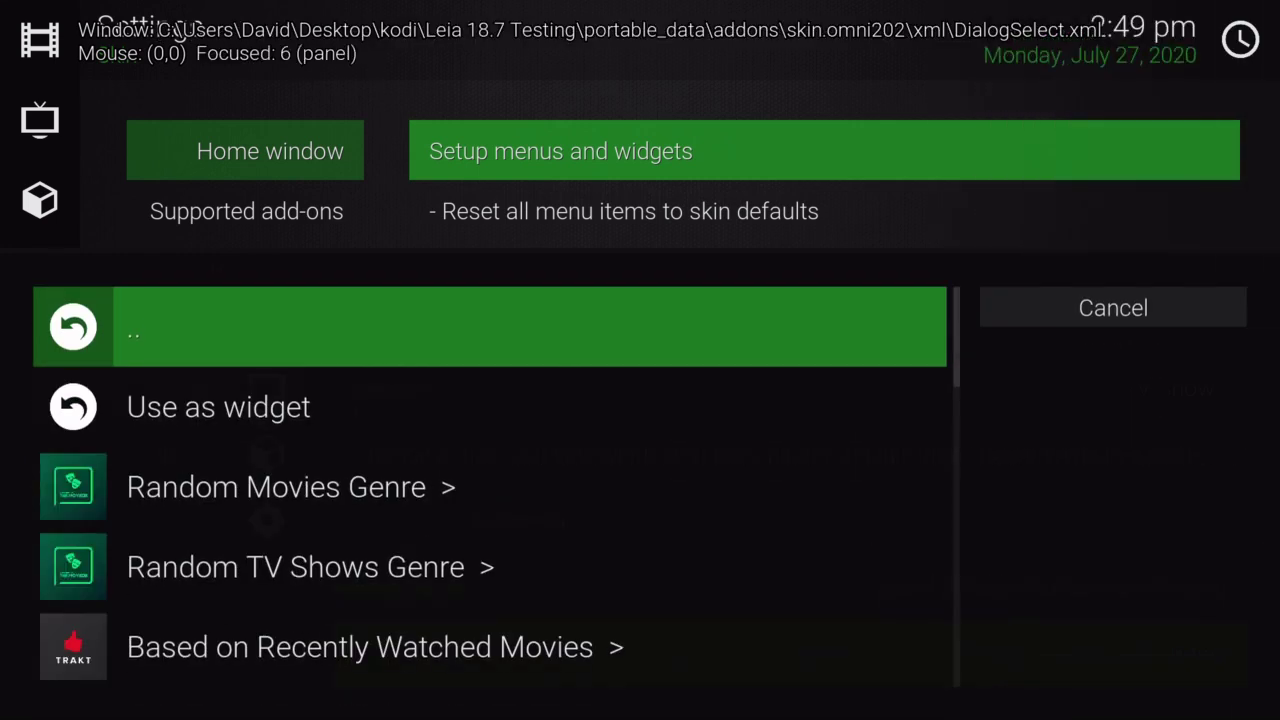
Scroll the Randomised lists past Random Liked List and open Random Trending List.
{"action": "key", "text": "Down"}
{"action": "key", "text": "Down"}
{"action": "key", "text": "Down"}
{"action": "key", "text": "Down"}
{"action": "key", "text": "Down"}
{"action": "key", "text": "Down"}
{"action": "key", "text": "Down"}
{"action": "key", "text": "Down"}
{"action": "key", "text": "Down"}
{"action": "key", "text": "Down"}
{"action": "key", "text": "Down"}
{"action": "key", "text": "Down"}
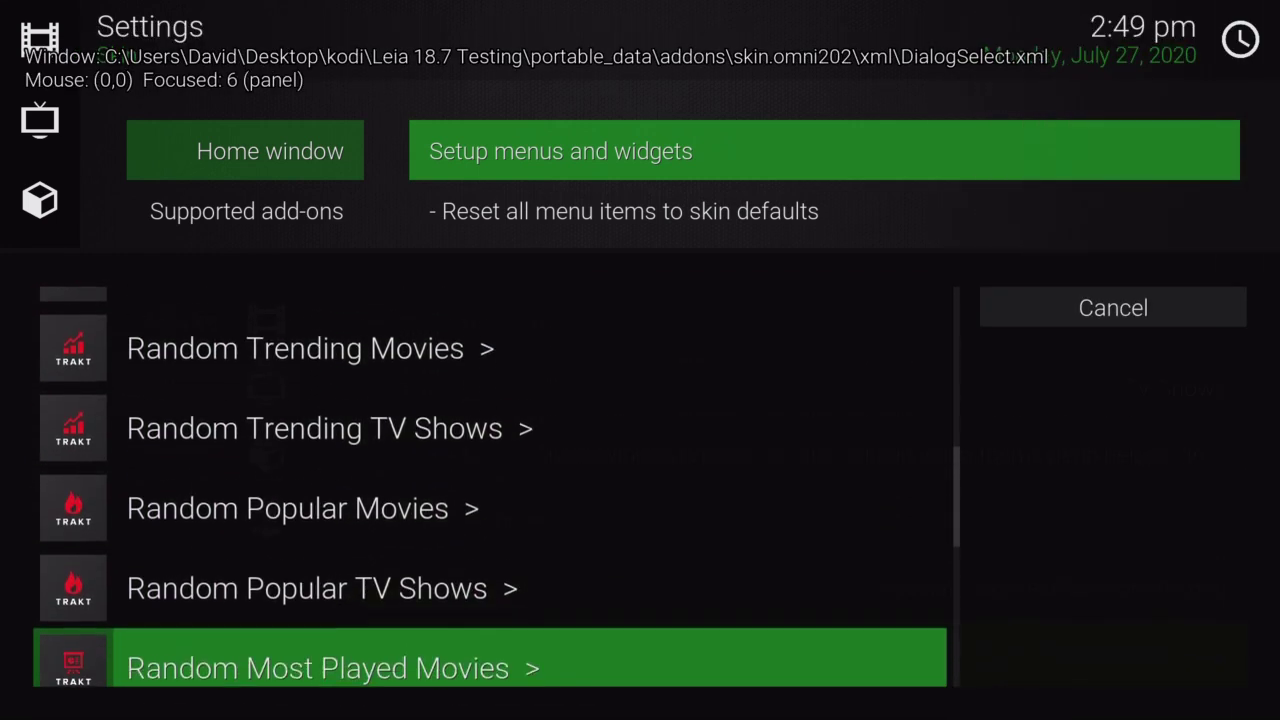
{"action": "key", "text": "Down"}
{"action": "key", "text": "Down"}
{"action": "key", "text": "Down"}
{"action": "key", "text": "Down"}
{"action": "key", "text": "Down"}
{"action": "key", "text": "Down"}
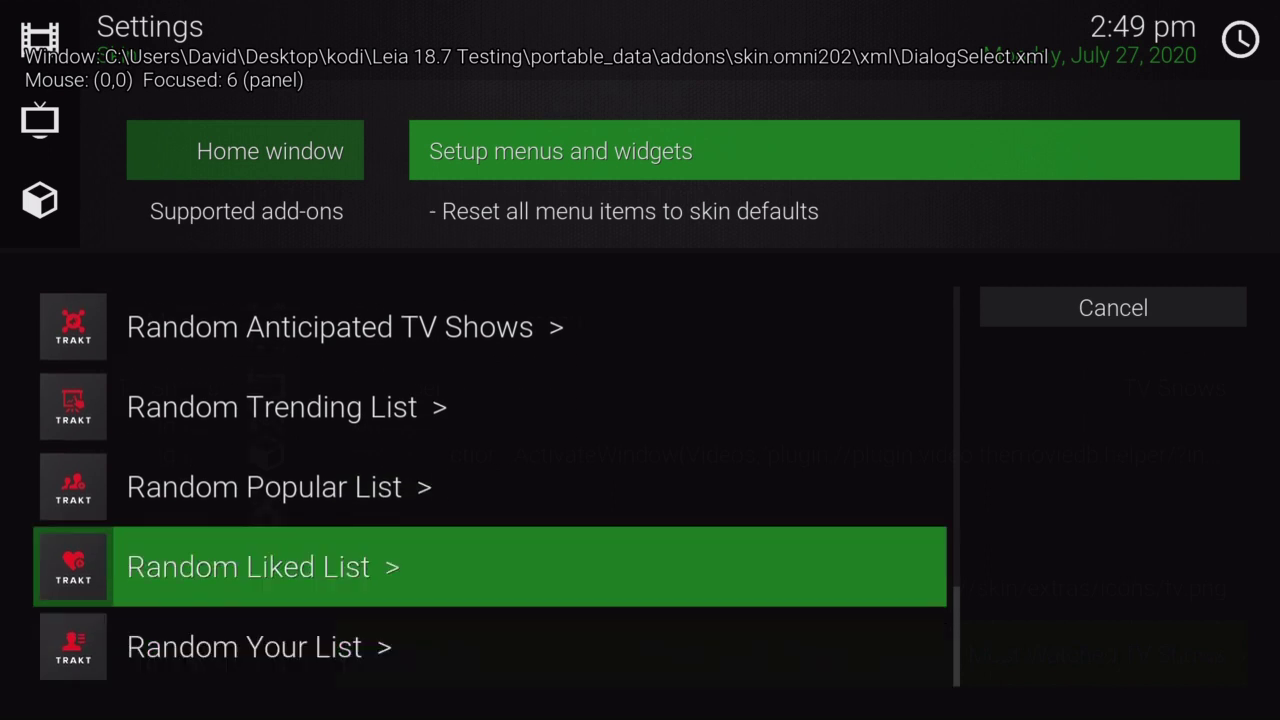
{"action": "key", "text": "Up"}
{"action": "key", "text": "Up"}
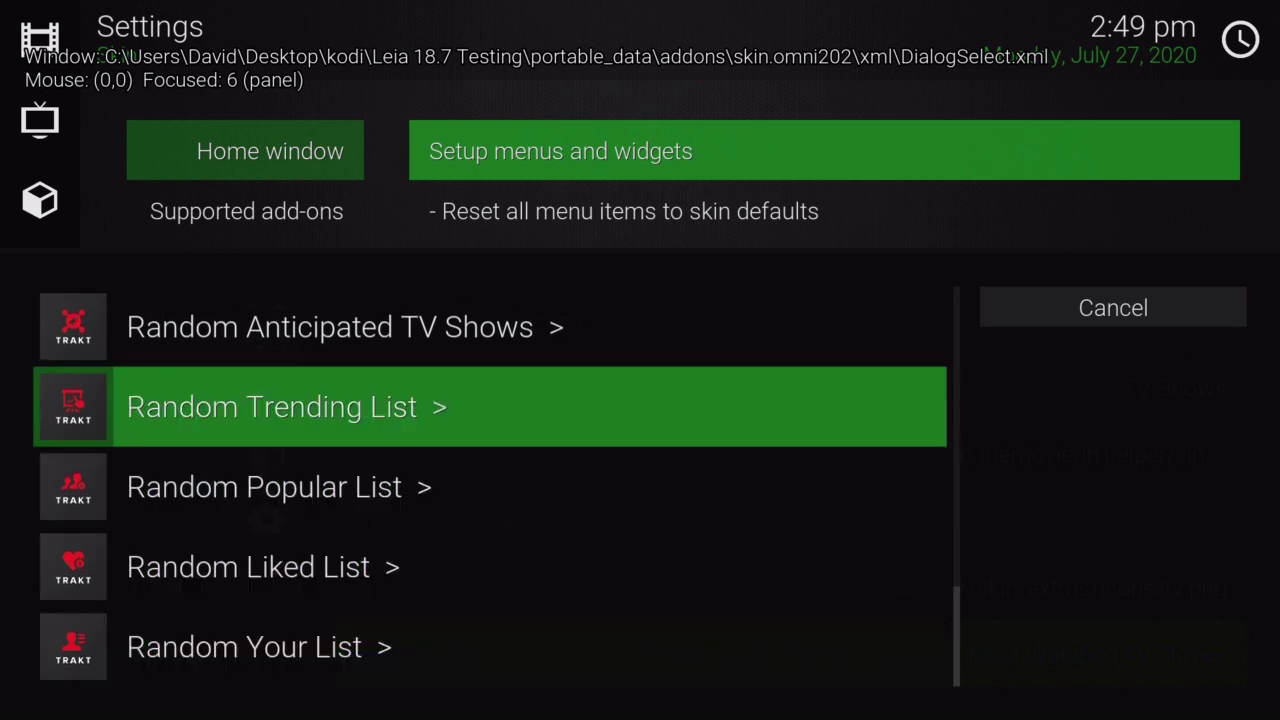
{"action": "key", "text": "Return"}
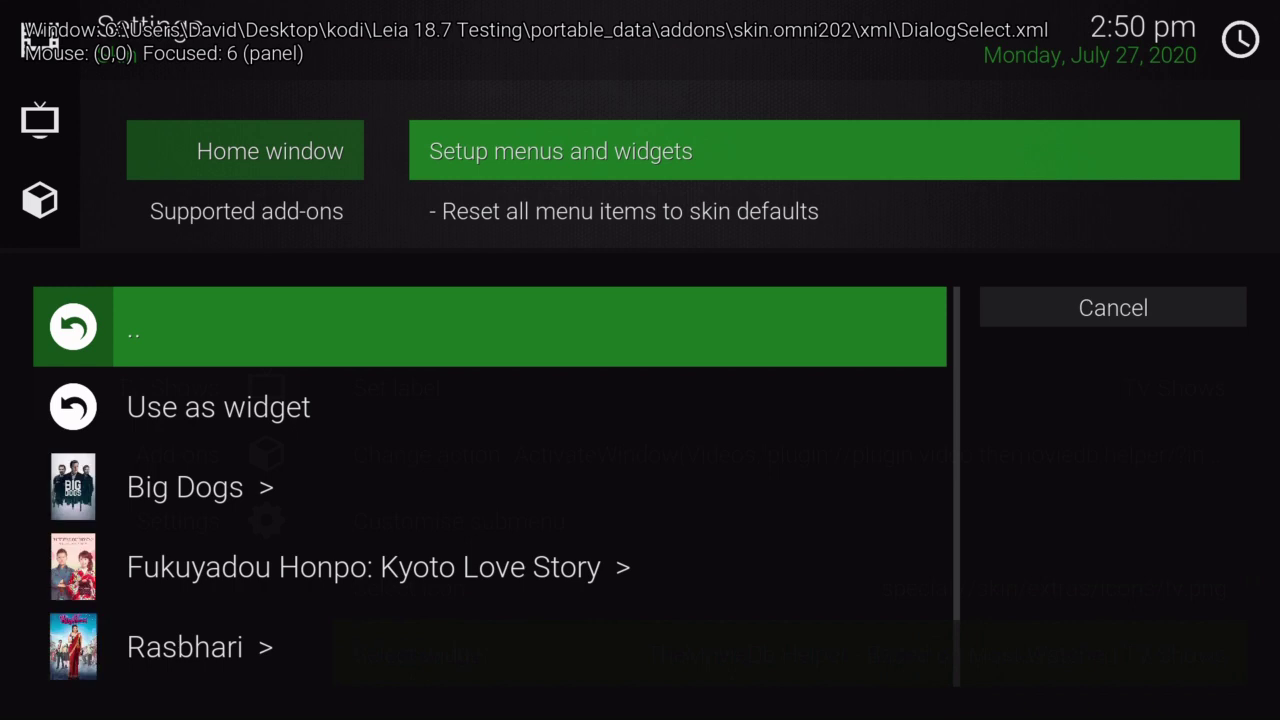
Use Random Trending List as widget and replace its label name with $INFO[].
{"action": "key", "text": "Down"}
{"action": "key", "text": "Return"}
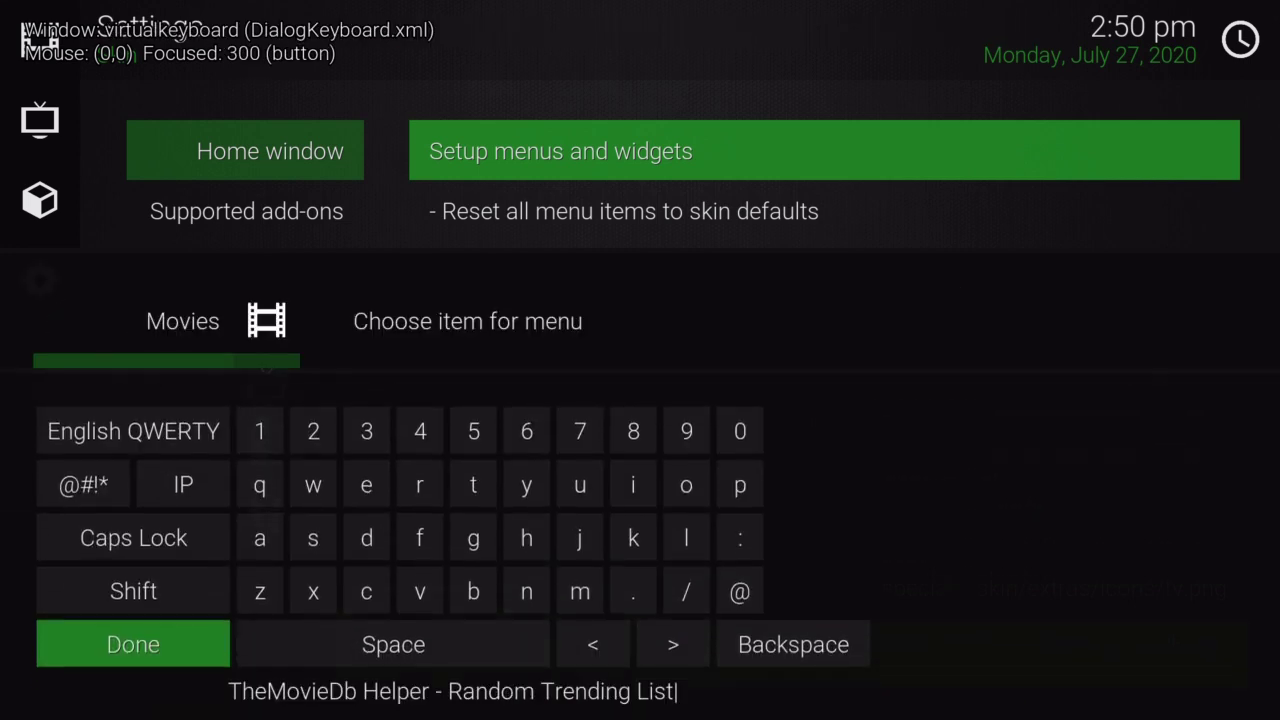
{"action": "key", "text": "BackSpace"}
{"action": "key", "text": "BackSpace"}
{"action": "key", "text": "BackSpace"}
{"action": "key", "text": "BackSpace"}
{"action": "key", "text": "BackSpace"}
{"action": "key", "text": "BackSpace"}
{"action": "key", "text": "BackSpace"}
{"action": "key", "text": "BackSpace"}
{"action": "key", "text": "BackSpace"}
{"action": "key", "text": "BackSpace"}
{"action": "key", "text": "BackSpace"}
{"action": "key", "text": "BackSpace"}
{"action": "key", "text": "BackSpace"}
{"action": "key", "text": "BackSpace"}
{"action": "key", "text": "BackSpace"}
{"action": "key", "text": "BackSpace"}
{"action": "key", "text": "BackSpace"}
{"action": "key", "text": "BackSpace"}
{"action": "key", "text": "BackSpace"}
{"action": "key", "text": "BackSpace"}
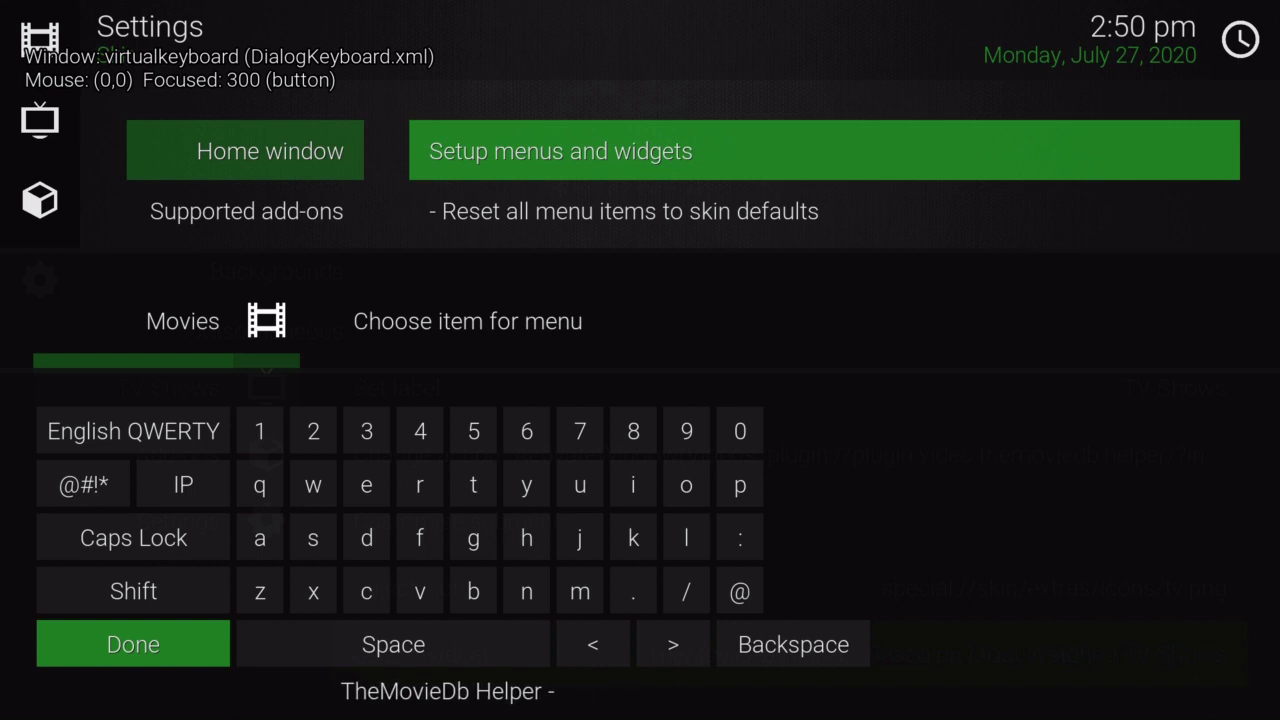
{"action": "type", "text": "$INFOO"}
{"action": "key", "text": "BackSpace"}
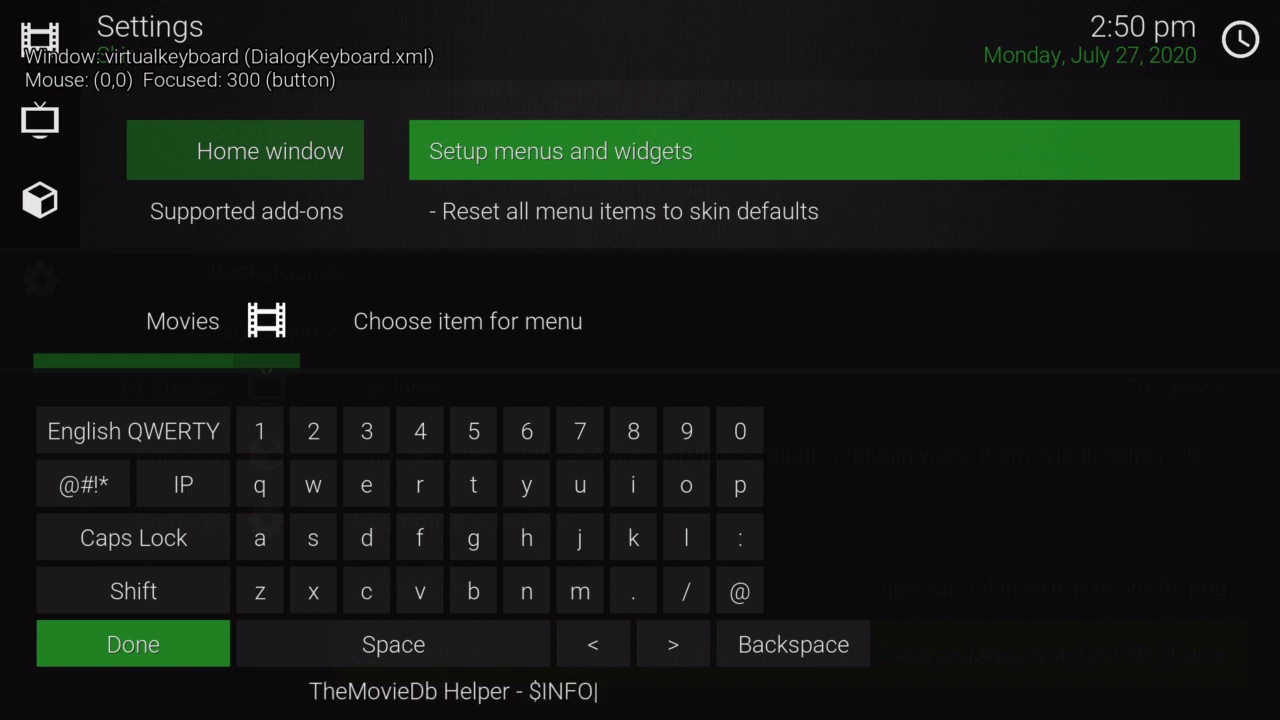
{"action": "type", "text": "[]"}
{"action": "key", "text": "Left"}
Fill in Container(80114).ListItem.Property(widget) inside the tag and confirm the label.
{"action": "type", "text": "Container"}
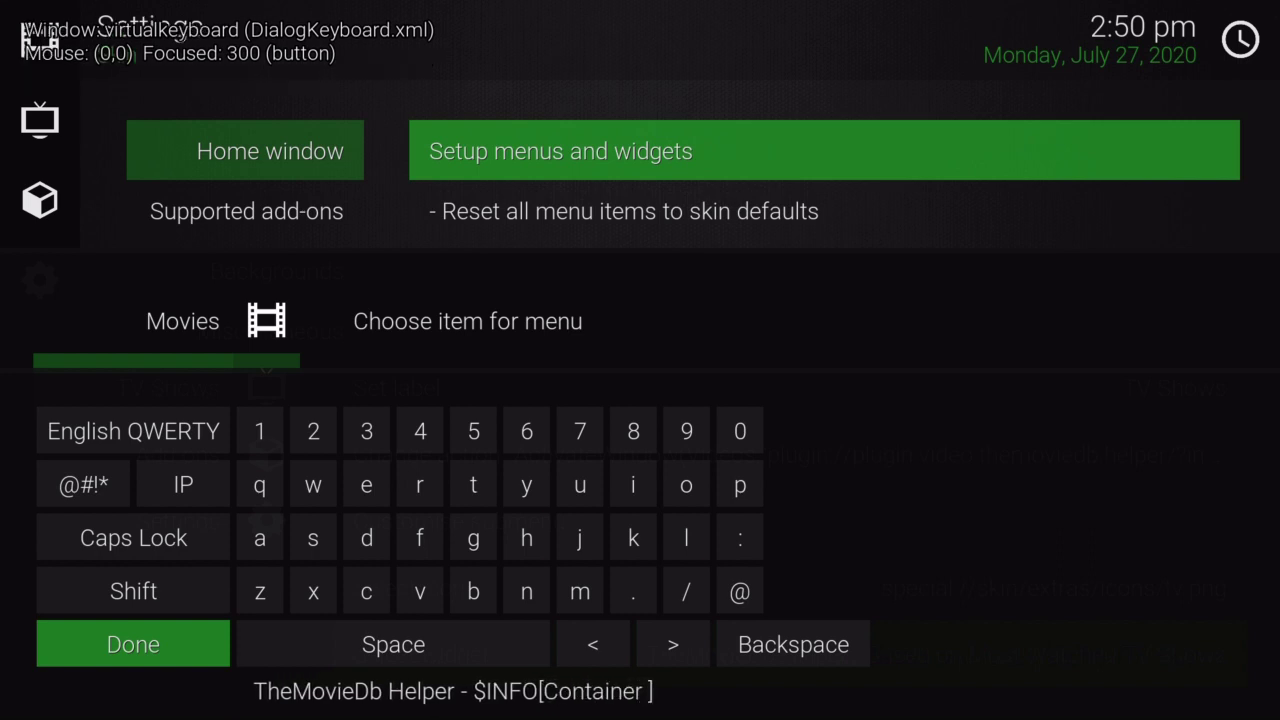
{"action": "type", "text": "()"}
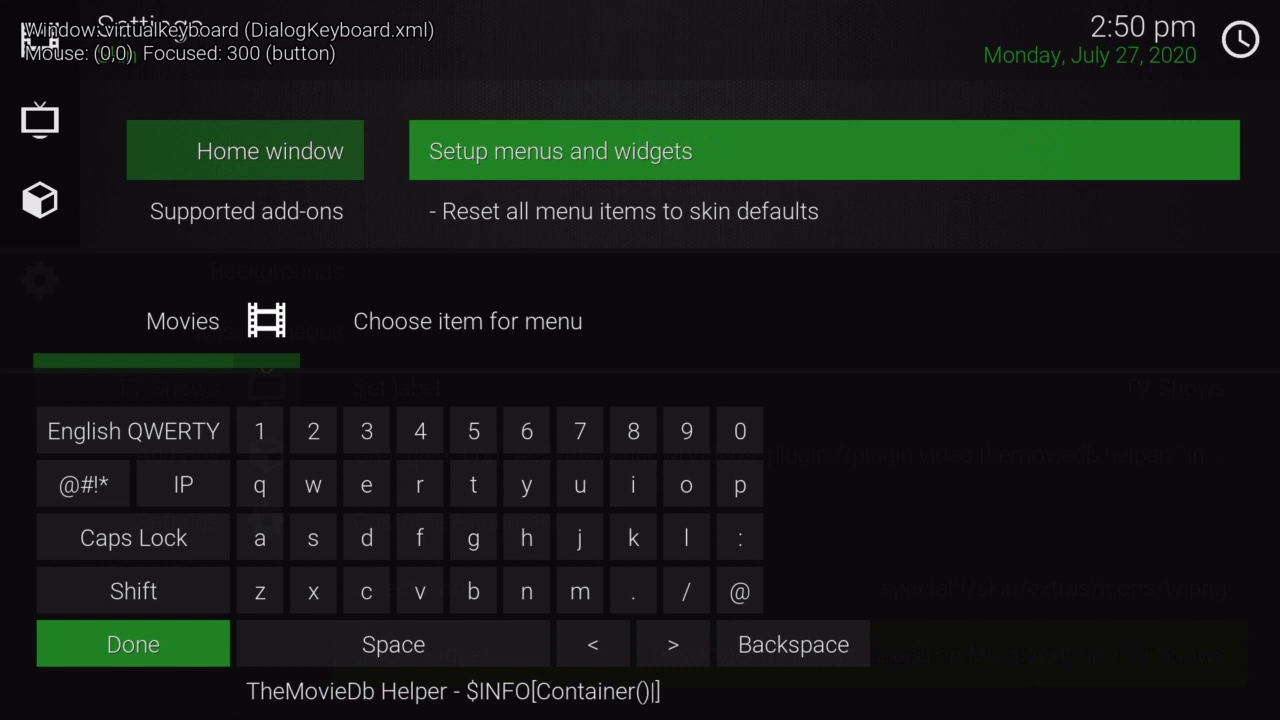
{"action": "key", "text": "Left"}
{"action": "type", "text": "80114"}
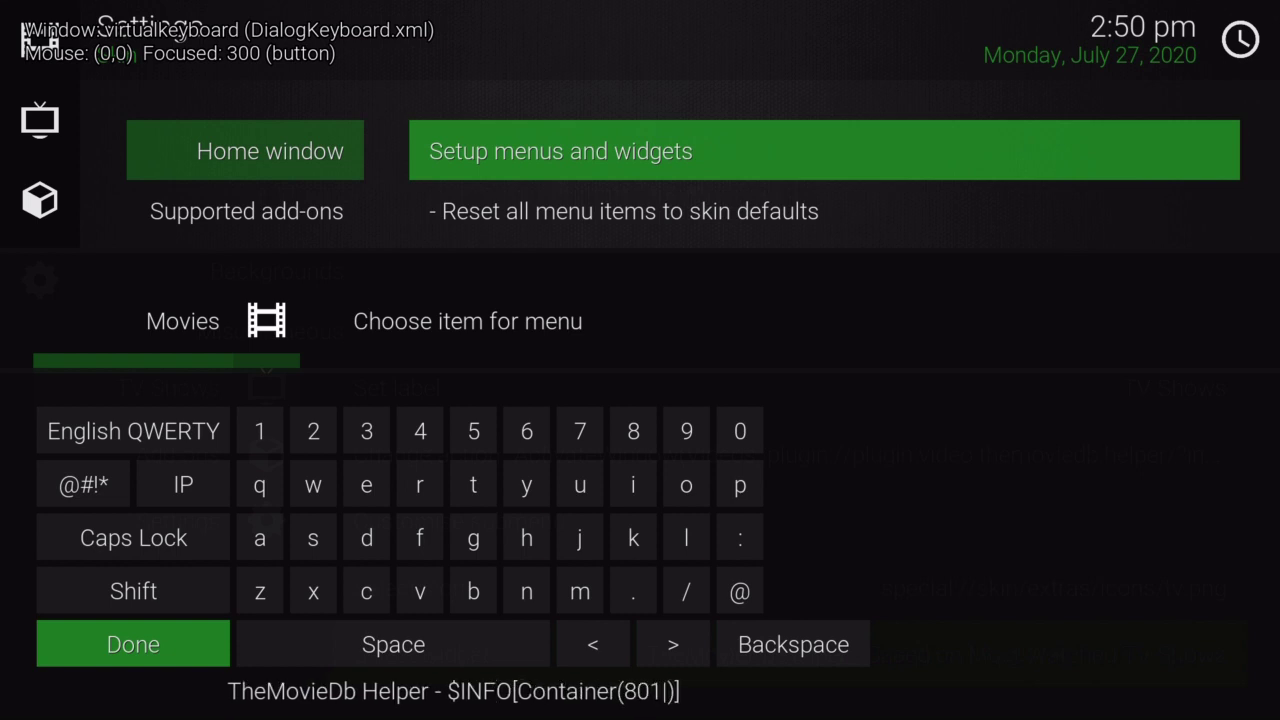
{"action": "key", "text": "Right"}
{"action": "type", "text": ".ListIt"}
{"action": "type", "text": "em.Proper"}
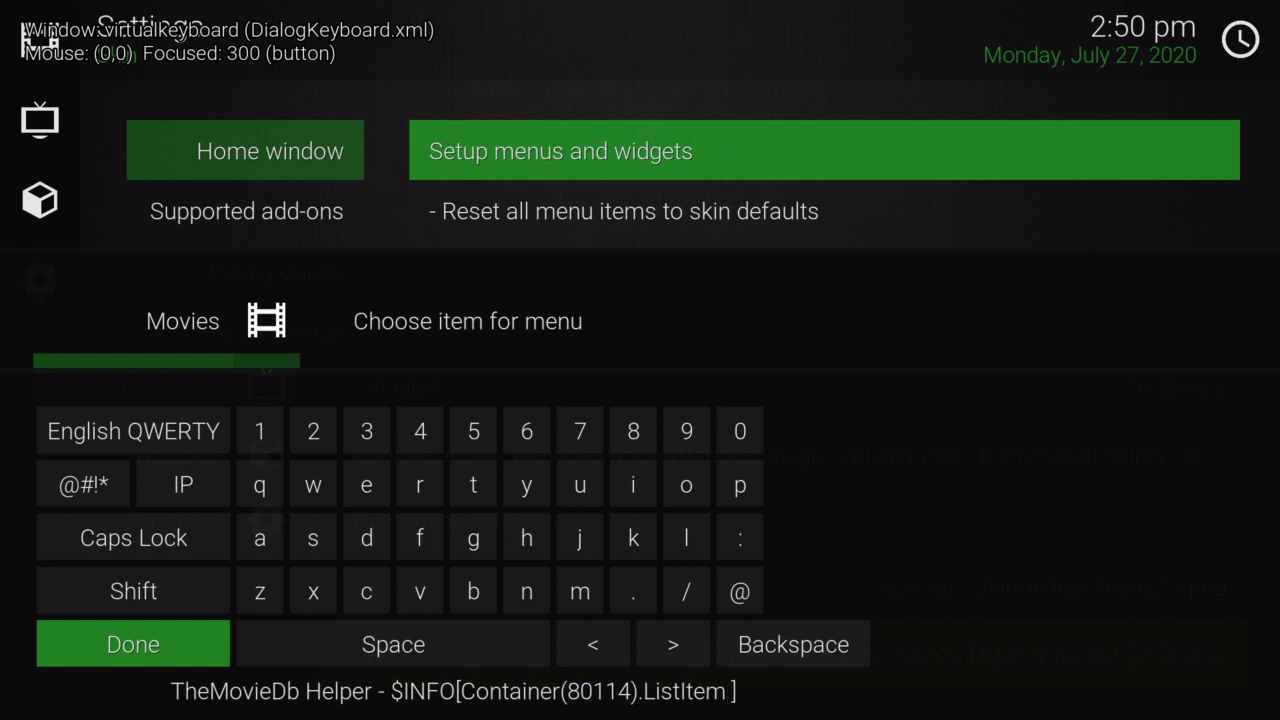
{"action": "type", "text": "ty(widget)"}
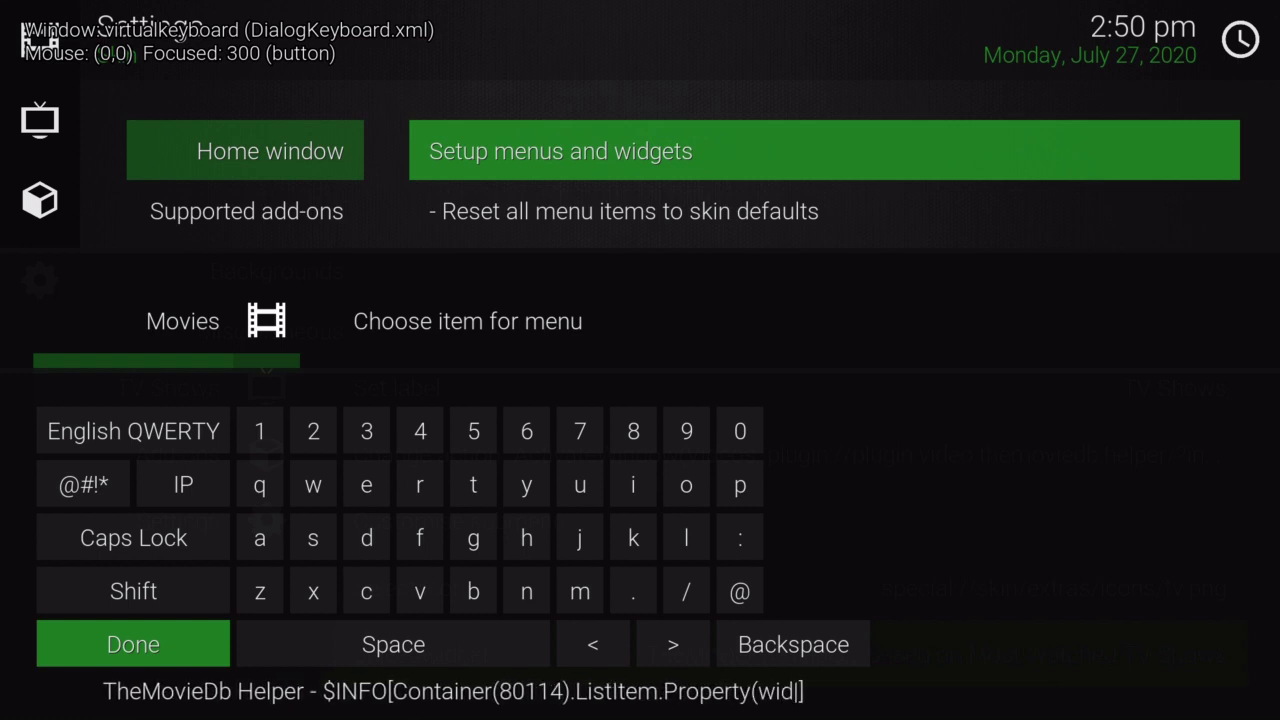
{"action": "key", "text": "Right"}
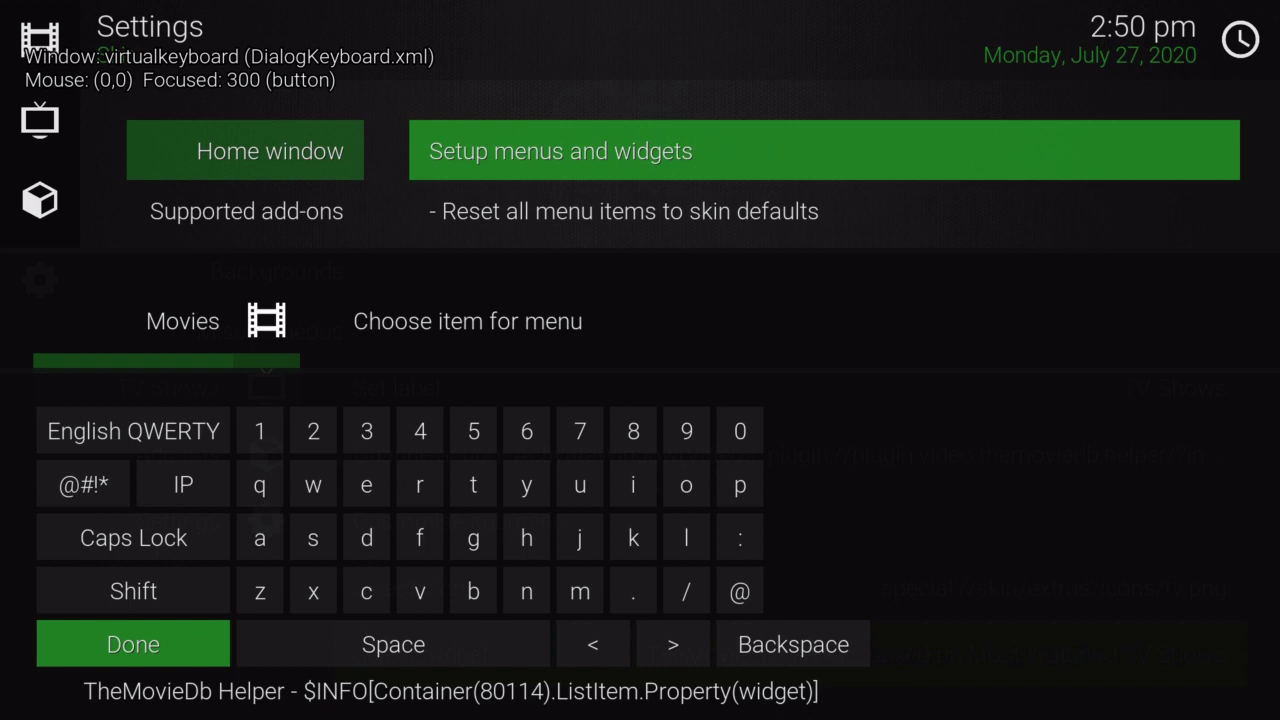
{"action": "key", "text": "Return"}
Leave the widget editor for Home, where the widget shows posters like Yesterday and Trolls.
{"action": "key", "text": "Down"}
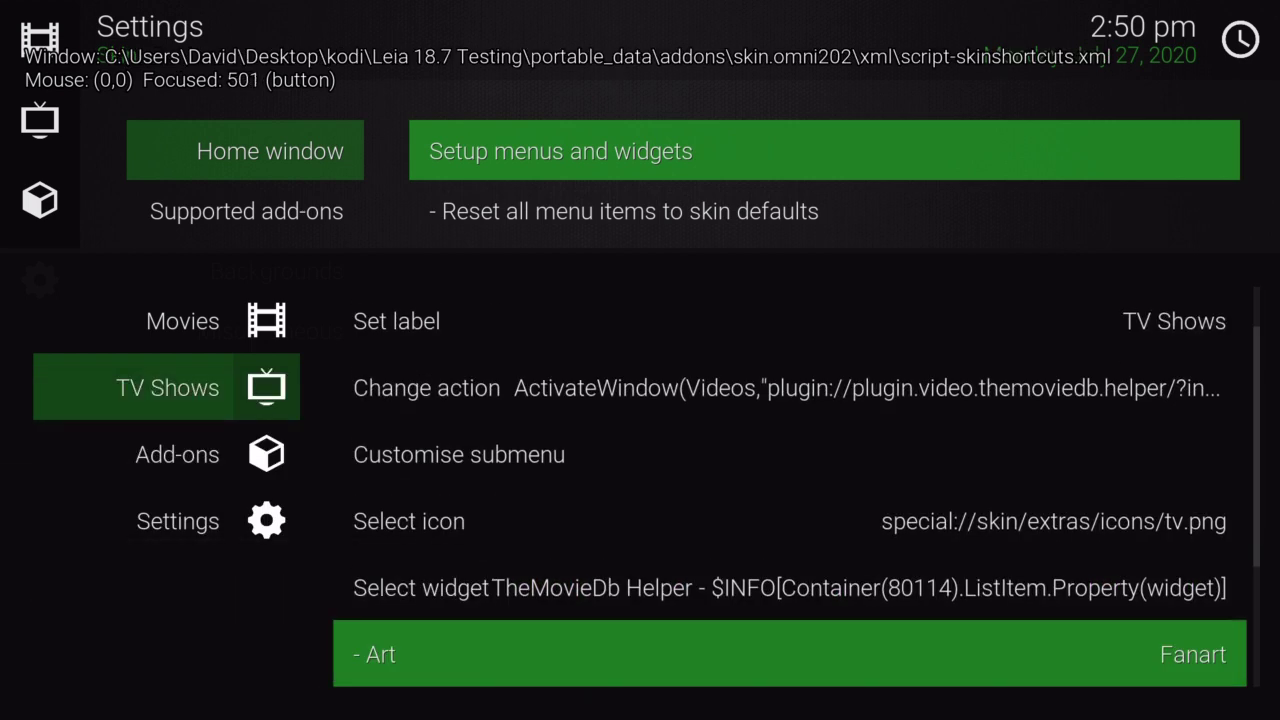
{"action": "key", "text": "Escape"}
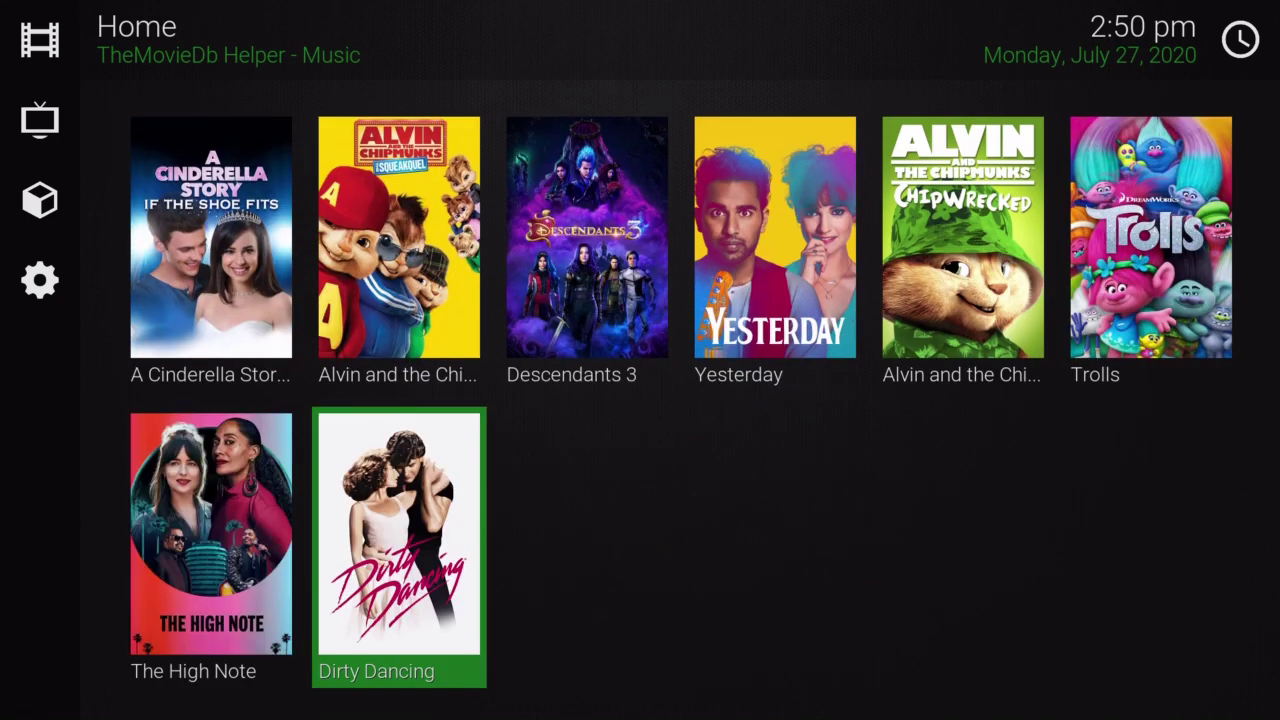
Browse the Guy Ritchie director list past Snatch, Sherlock Holmes and RockNRolla.
{"action": "key", "text": "Up"}
{"action": "key", "text": "Up"}
{"action": "key", "text": "Up"}
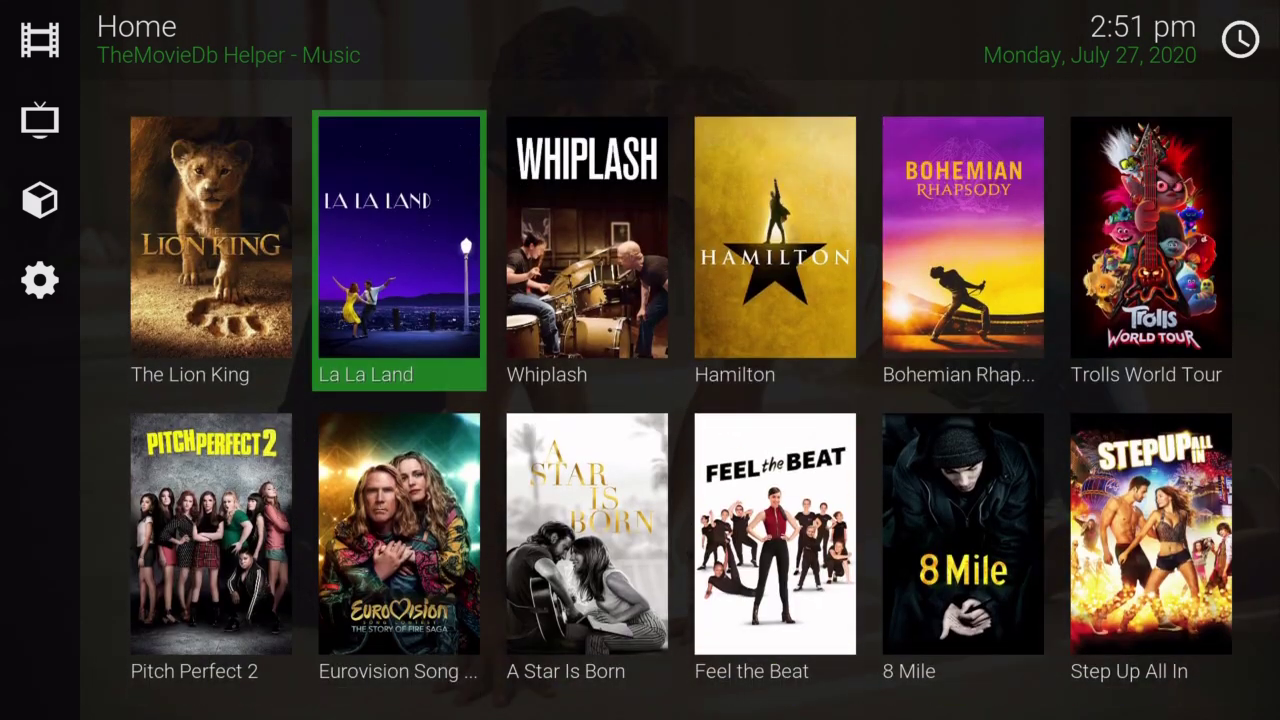
{"action": "key", "text": "Right"}
{"action": "key", "text": "Right"}
{"action": "key", "text": "Left"}
{"action": "key", "text": "Left"}
{"action": "key", "text": "Left"}
{"action": "key", "text": "Left"}
{"action": "key", "text": "Down"}
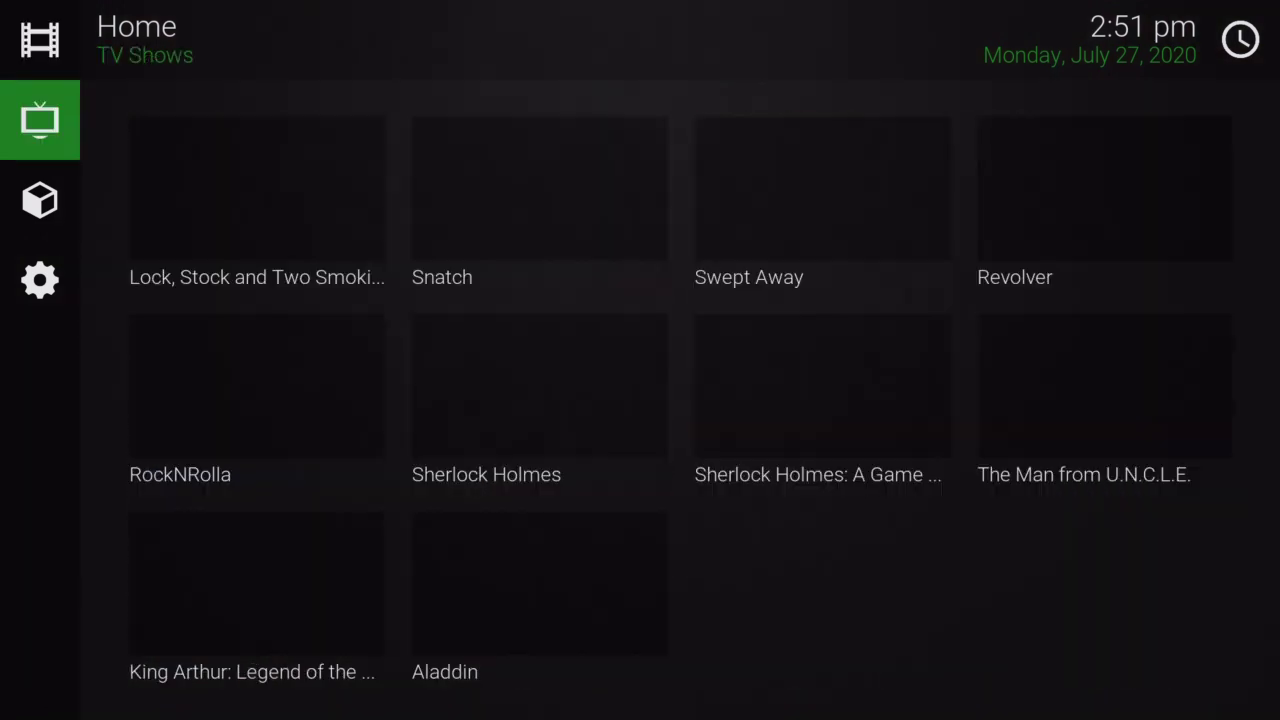
{"action": "key", "text": "Right"}
{"action": "key", "text": "Right"}
{"action": "key", "text": "Right"}
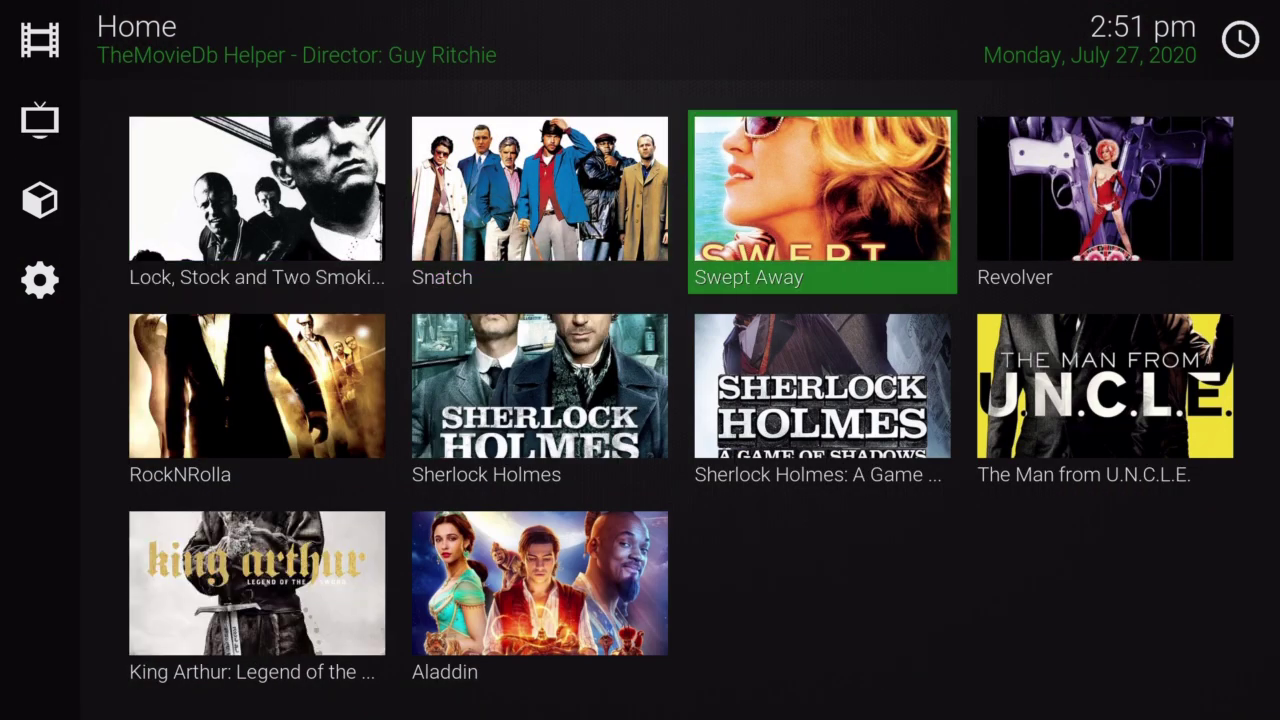
{"action": "key", "text": "Down"}
{"action": "key", "text": "Left"}
{"action": "key", "text": "Down"}
{"action": "key", "text": "Up"}
{"action": "key", "text": "Up"}
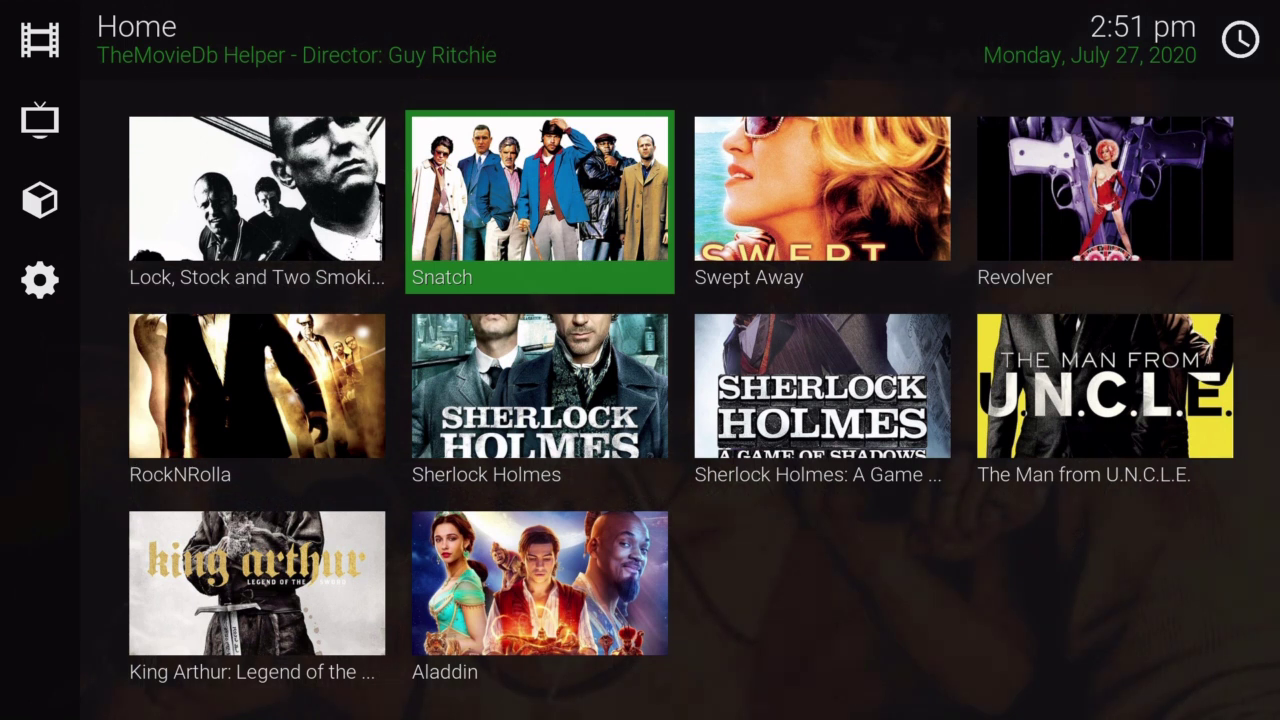
{"action": "key", "text": "Down"}
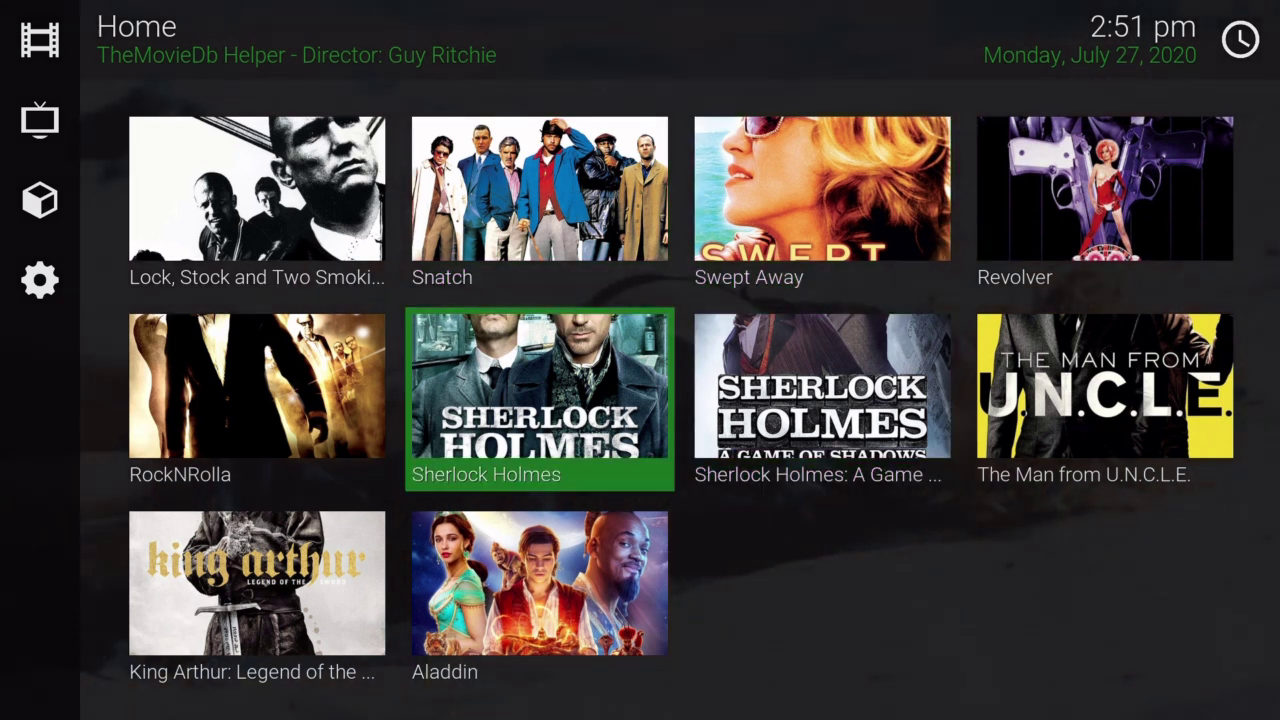
{"action": "key", "text": "Left"}
Reload the skin from the power menu, then bring up the Movies widget's Documentary list.
{"action": "key", "text": "s"}
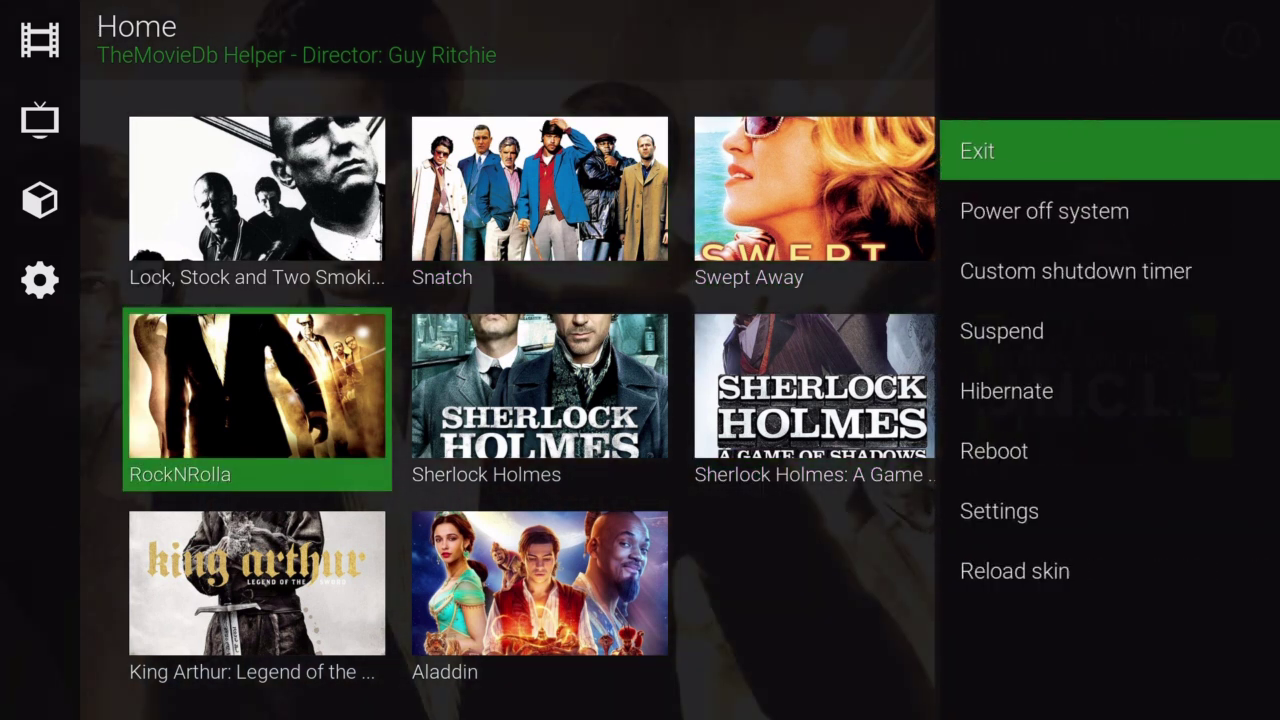
{"action": "key", "text": "Up"}
{"action": "key", "text": "Return"}
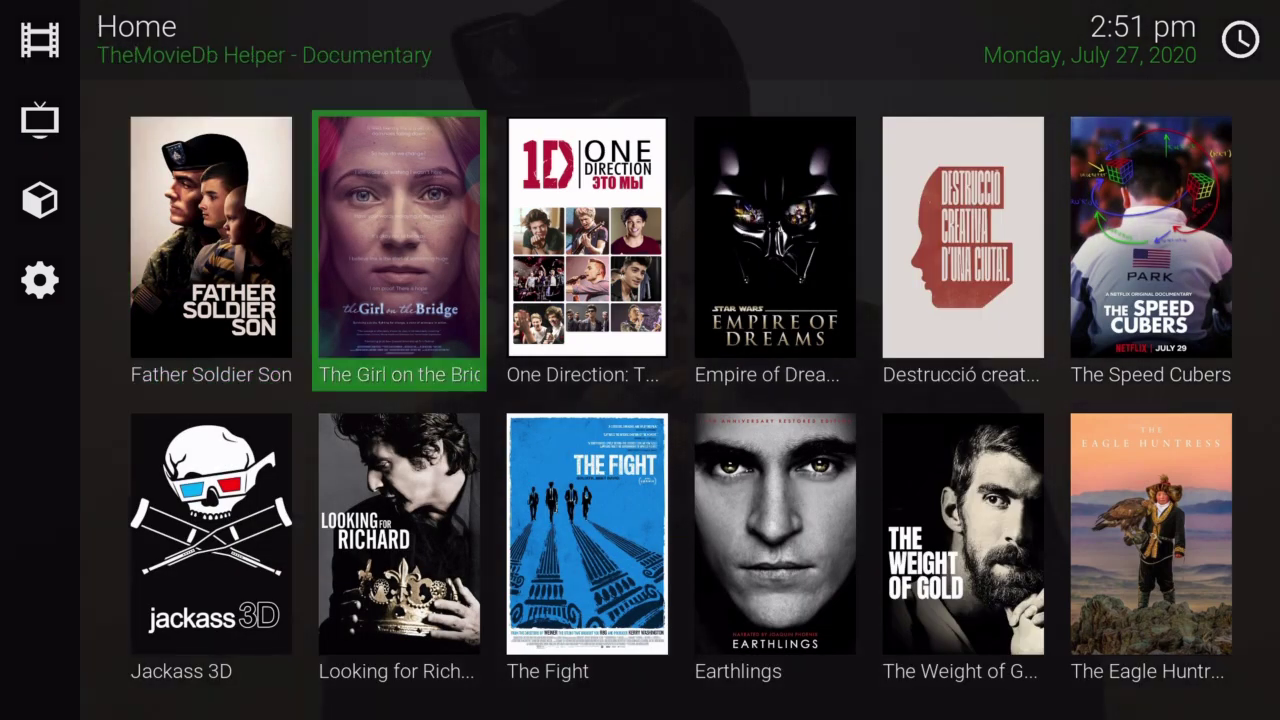
{"action": "key", "text": "Left"}
{"action": "key", "text": "Left"}
{"action": "key", "text": "Left"}
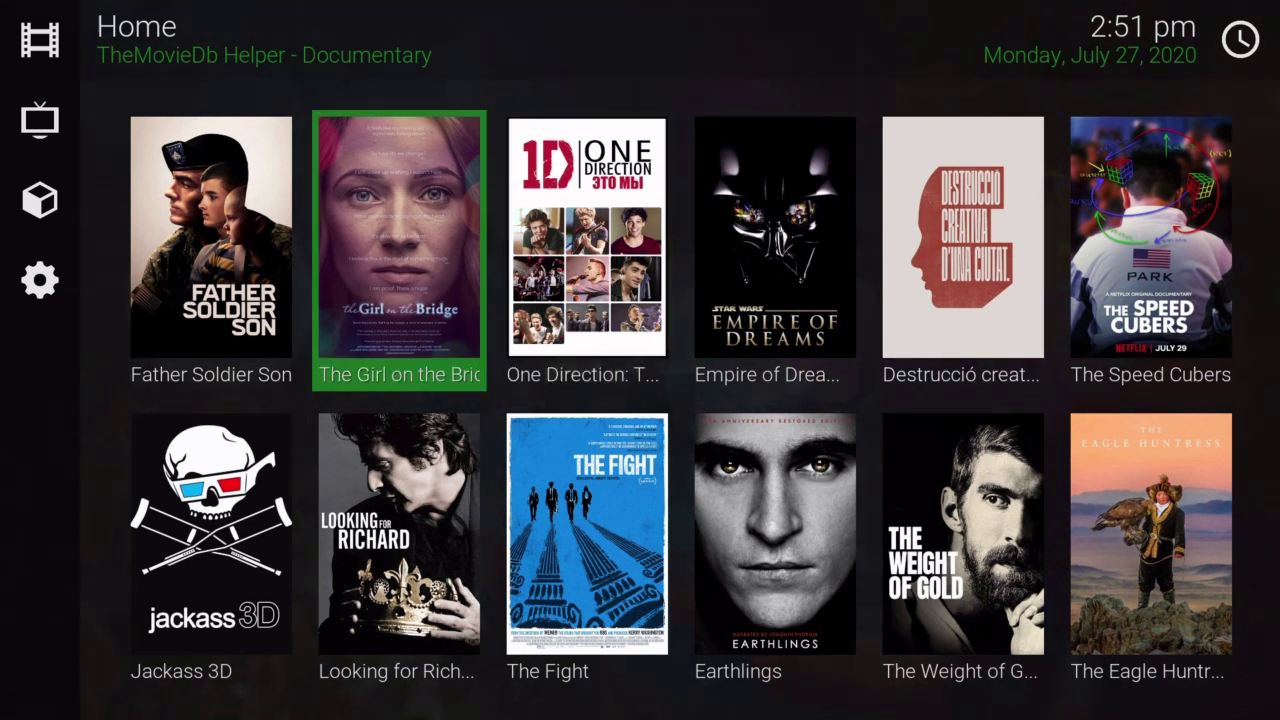
{"action": "key", "text": "Return"}
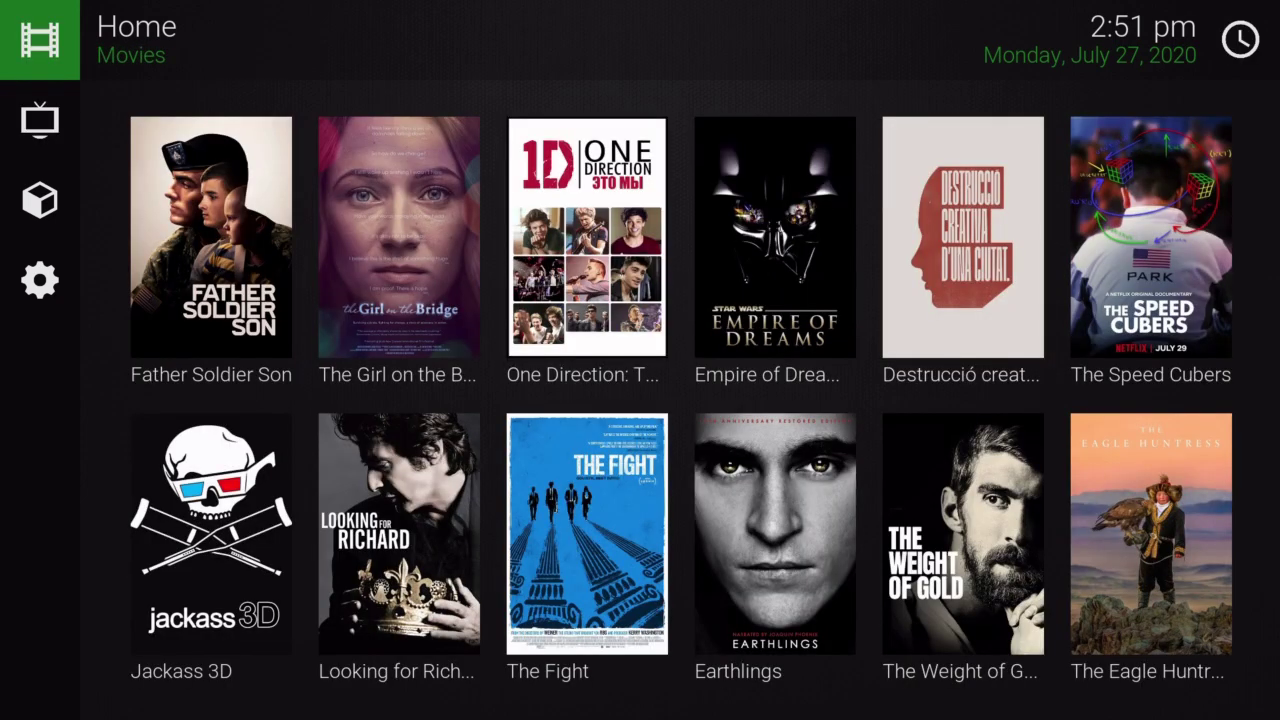
Browse the Movies widget's Documentary posters, then head back toward the home sections.
{"action": "key", "text": "Right"}
{"action": "key", "text": "Right"}
{"action": "key", "text": "Down"}
{"action": "key", "text": "Down"}
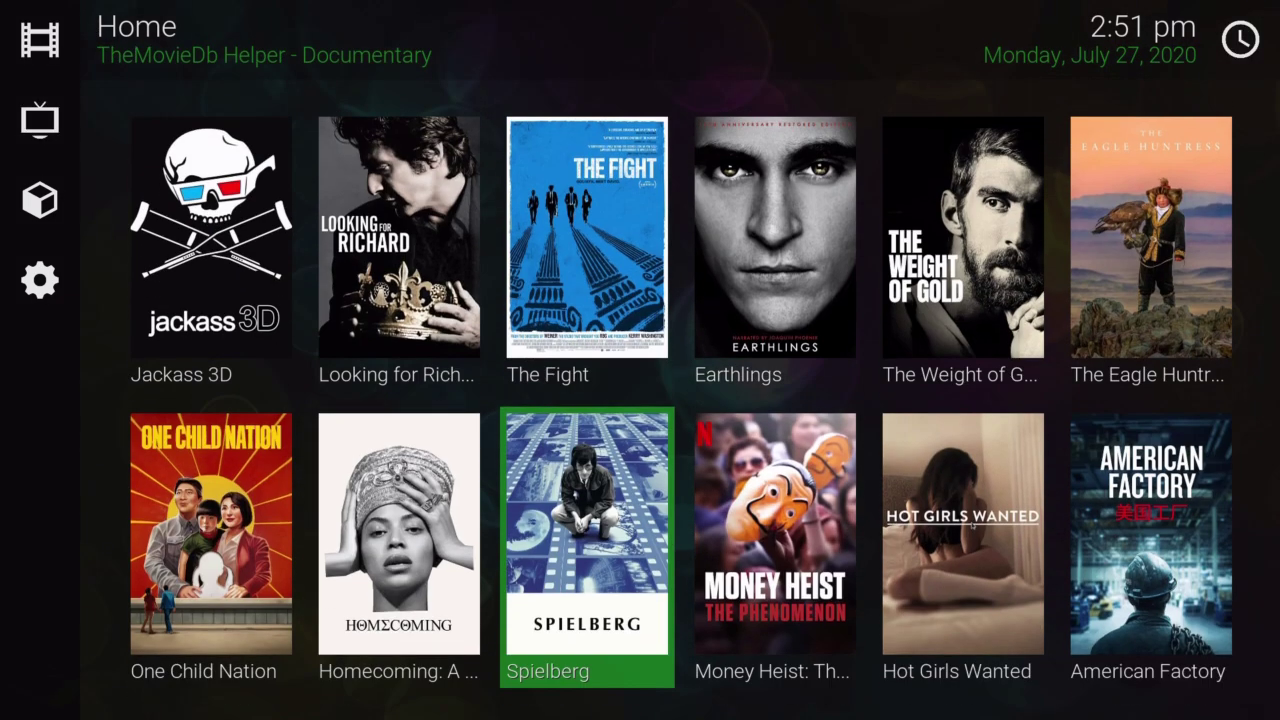
{"action": "key", "text": "Left"}
{"action": "key", "text": "Down"}
{"action": "key", "text": "Left"}
{"action": "key", "text": "Left"}
{"action": "key", "text": "Down"}
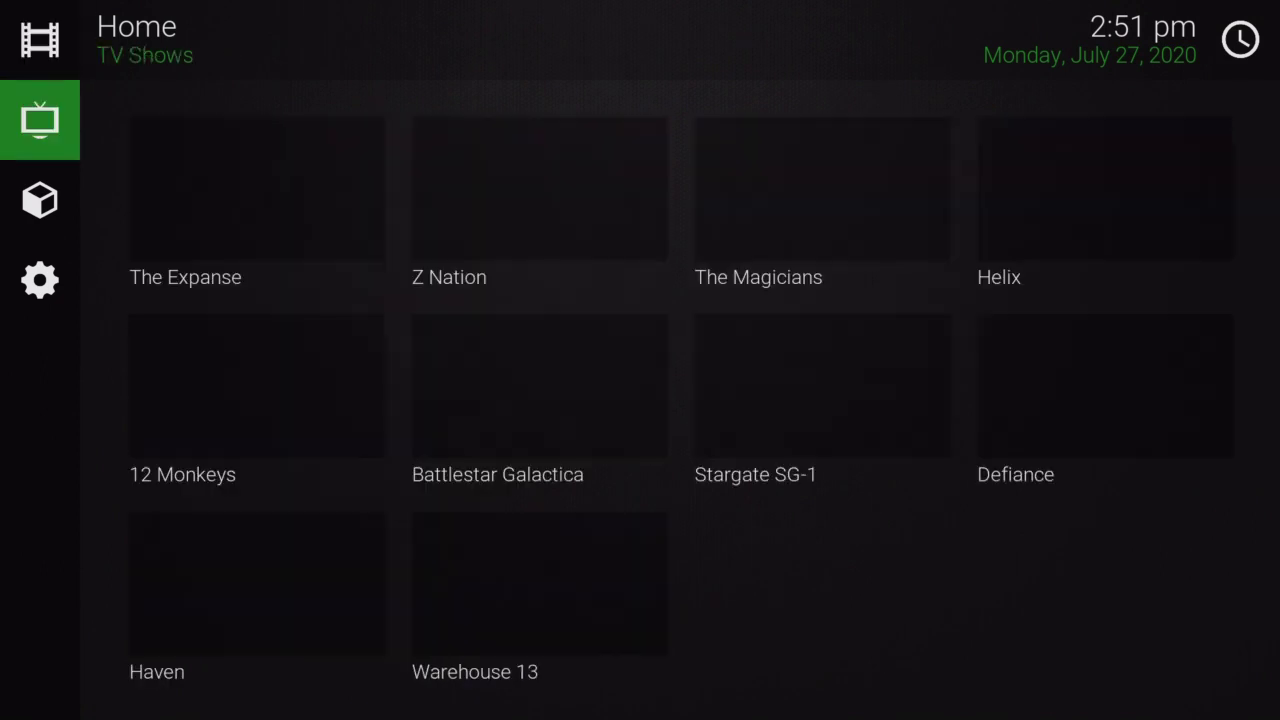
Enter the TV Shows widget's Syfy list and browse from The Expanse to Warehouse 13.
{"action": "key", "text": "Right"}
{"action": "key", "text": "Right"}
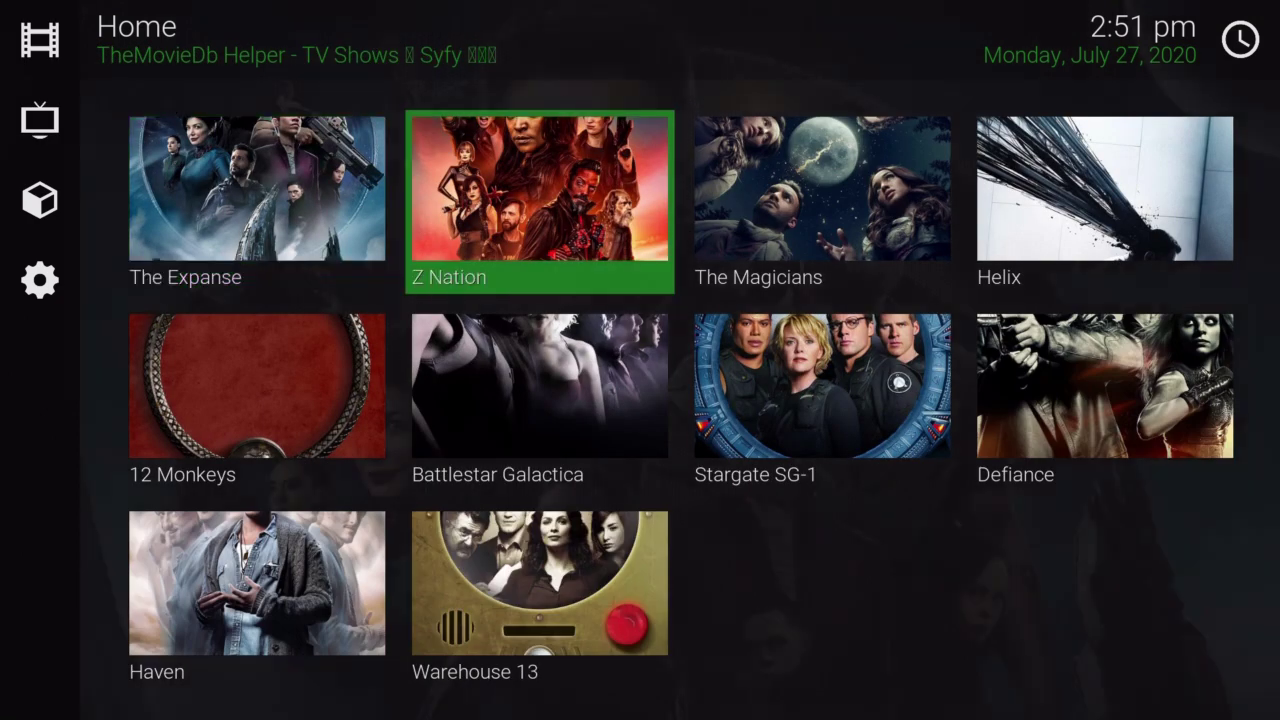
{"action": "key", "text": "Down"}
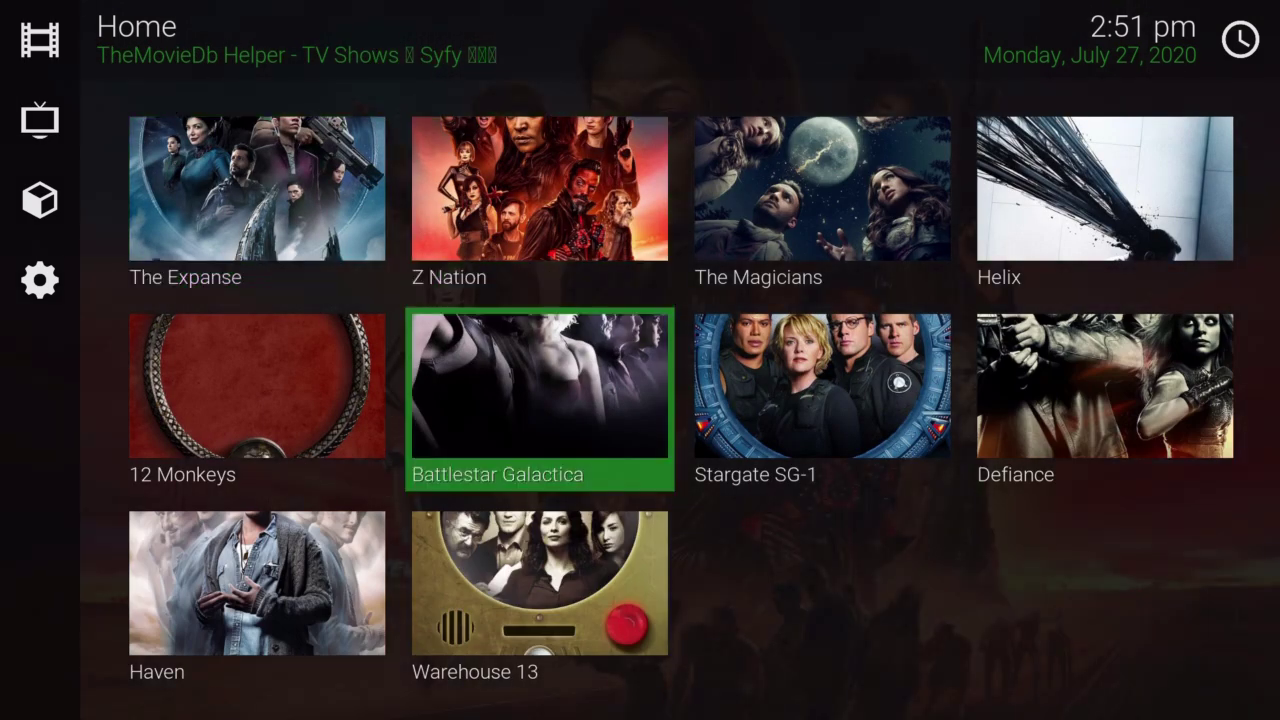
{"action": "key", "text": "Down"}
{"action": "key", "text": "Up"}
{"action": "key", "text": "Up"}
{"action": "key", "text": "Left"}
{"action": "key", "text": "Up"}
{"action": "key", "text": "Down"}
{"action": "key", "text": "Right"}
{"action": "key", "text": "Down"}
{"action": "key", "text": "Down"}
{"action": "key", "text": "Left"}
{"action": "key", "text": "Up"}
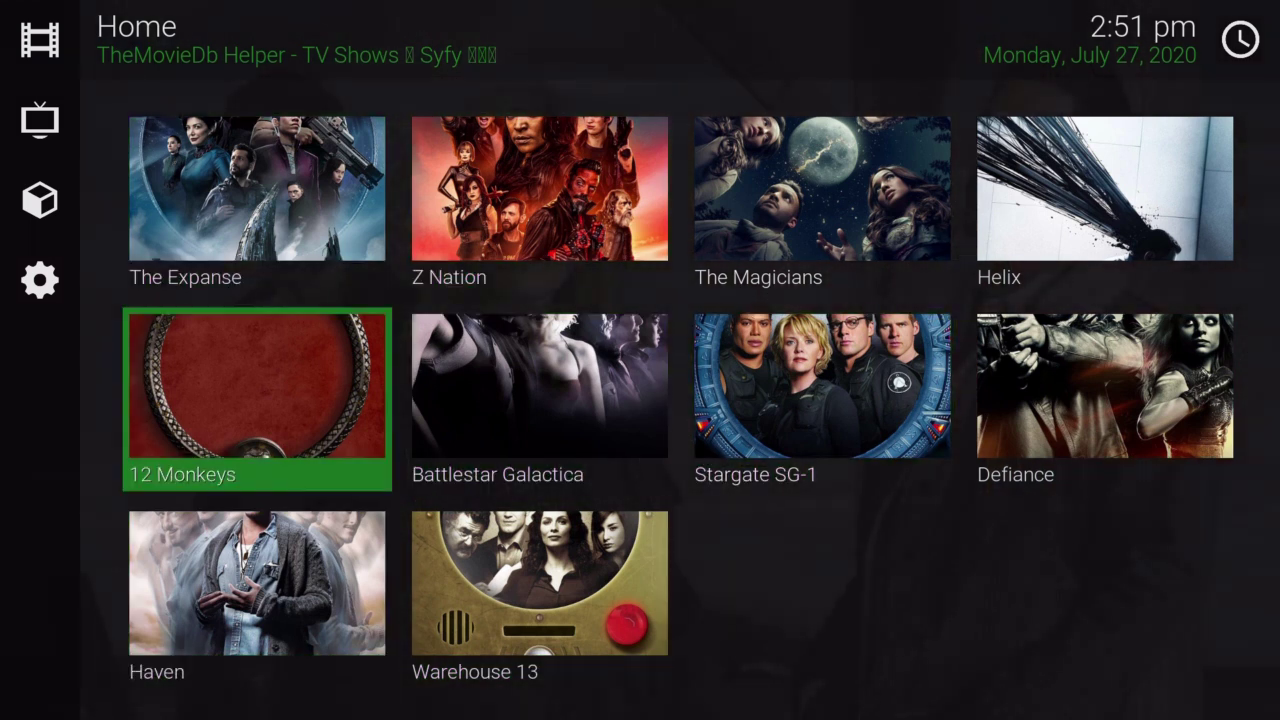
{"action": "key", "text": "Right"}
{"action": "key", "text": "Right"}
{"action": "key", "text": "Right"}
{"action": "key", "text": "Up"}
{"action": "key", "text": "Down"}
Move through Stargate SG-1, Battlestar Galactica, Z Nation and 12 Monkeys, ending on The Expanse.
{"action": "key", "text": "Left"}
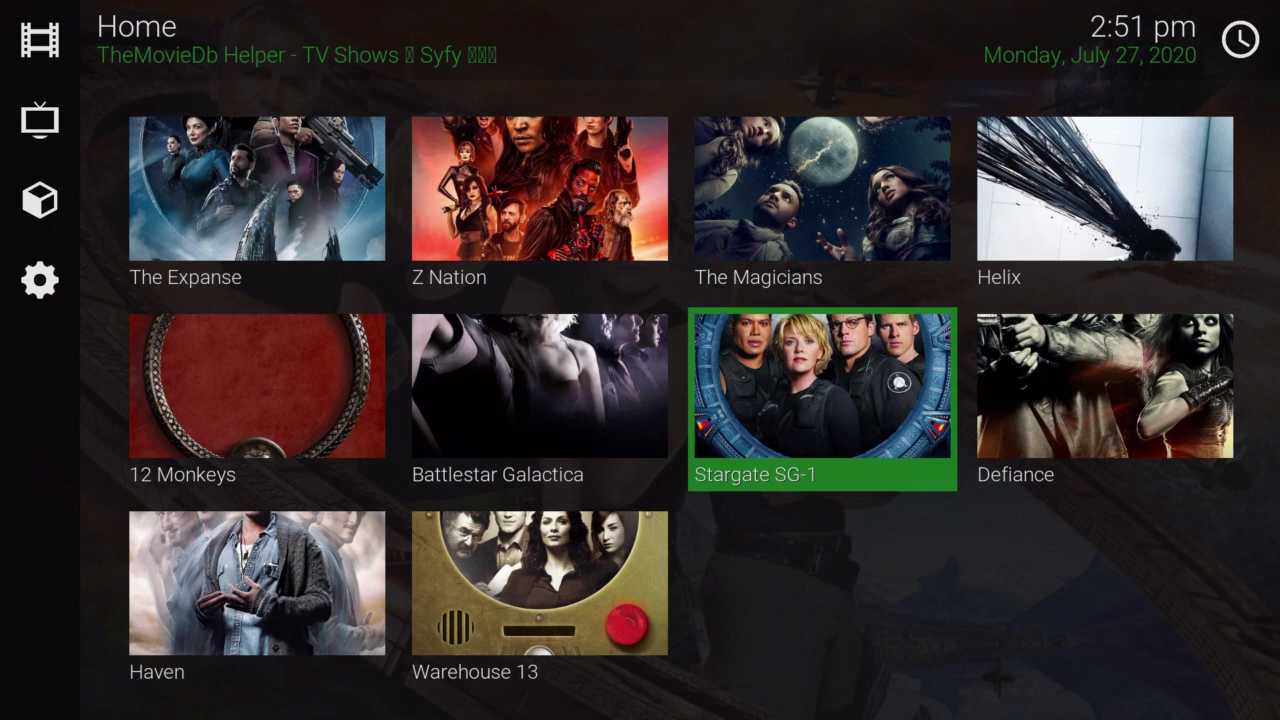
{"action": "key", "text": "Left"}
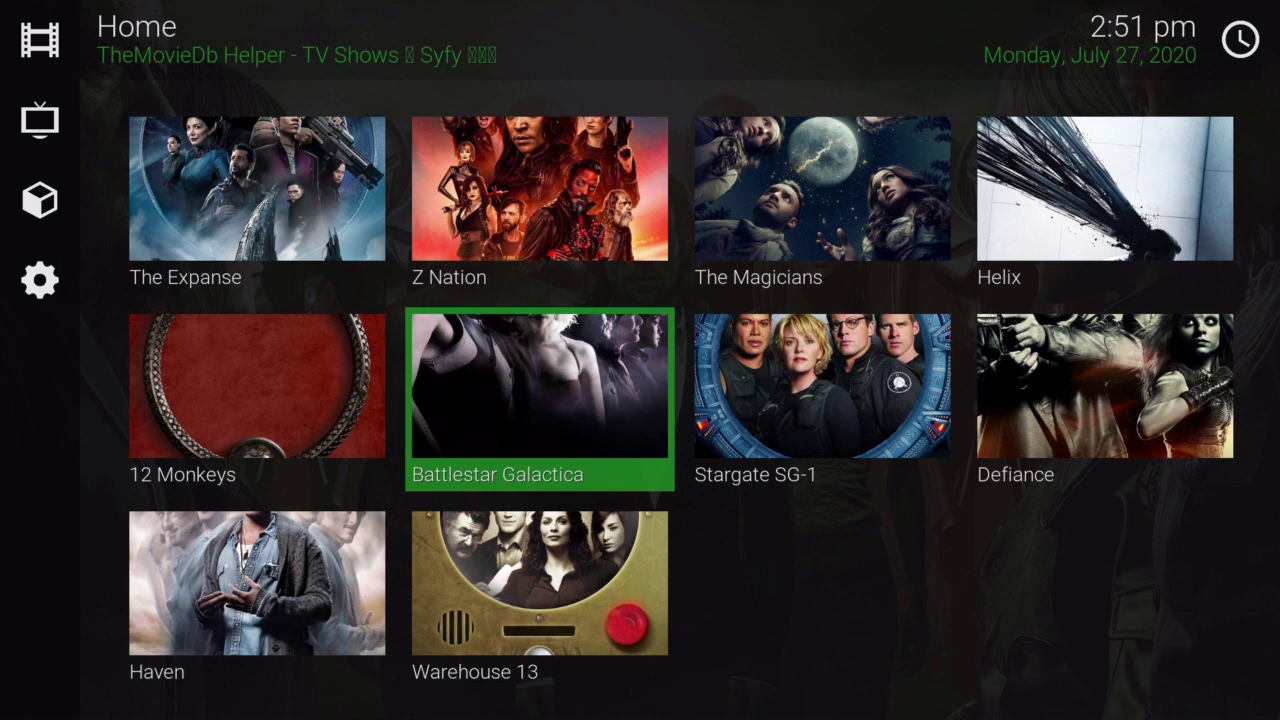
{"action": "key", "text": "Left"}
{"action": "key", "text": "Up"}
{"action": "key", "text": "Right"}
{"action": "key", "text": "Right"}
{"action": "key", "text": "Right"}
{"action": "key", "text": "Down"}
{"action": "key", "text": "Left"}
{"action": "key", "text": "Left"}
{"action": "key", "text": "Left"}
{"action": "key", "text": "Down"}
{"action": "key", "text": "Right"}
{"action": "key", "text": "Up"}
{"action": "key", "text": "Left"}
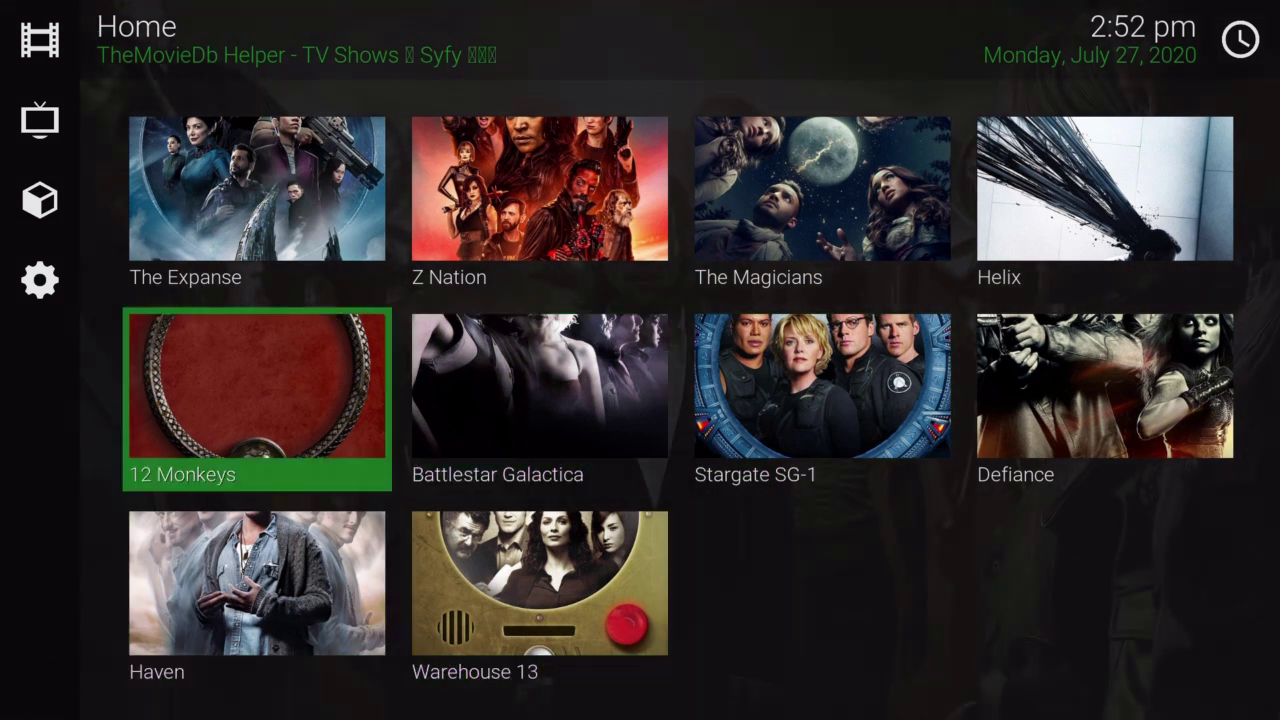
{"action": "key", "text": "Up"}
{"action": "key", "text": "Right"}
{"action": "key", "text": "Left"}
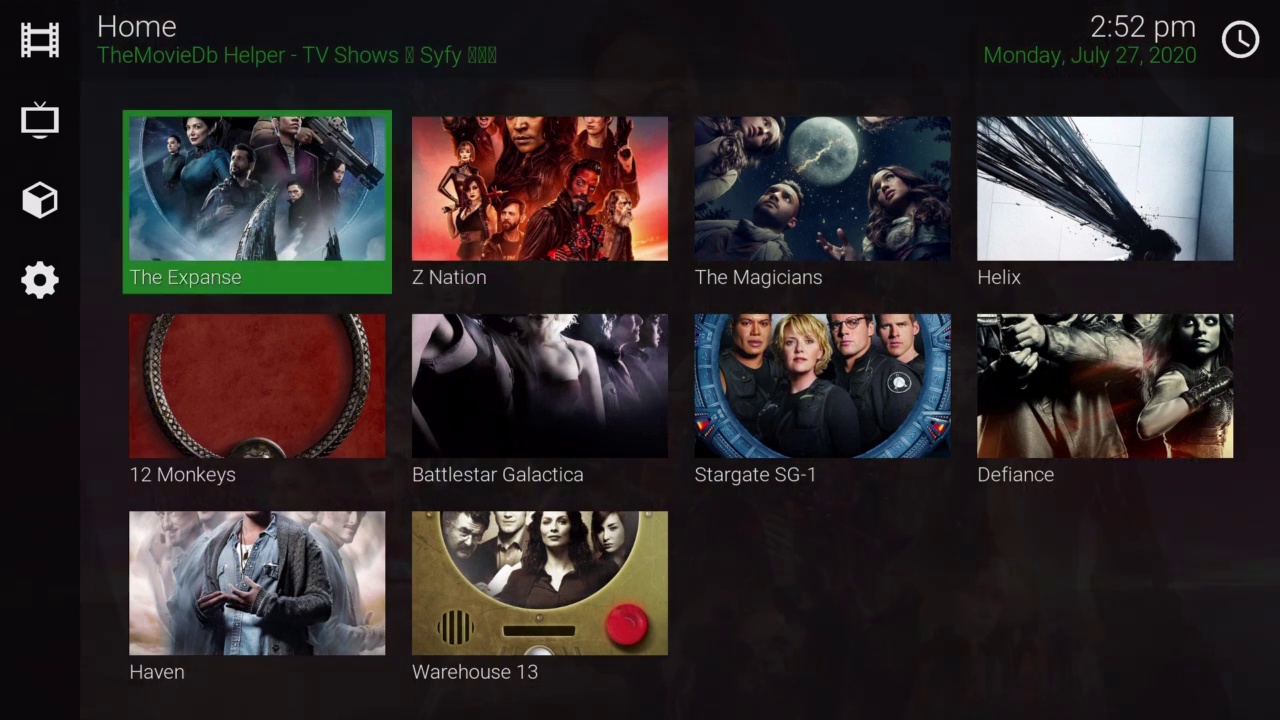
{"action": "key", "text": "Left"}
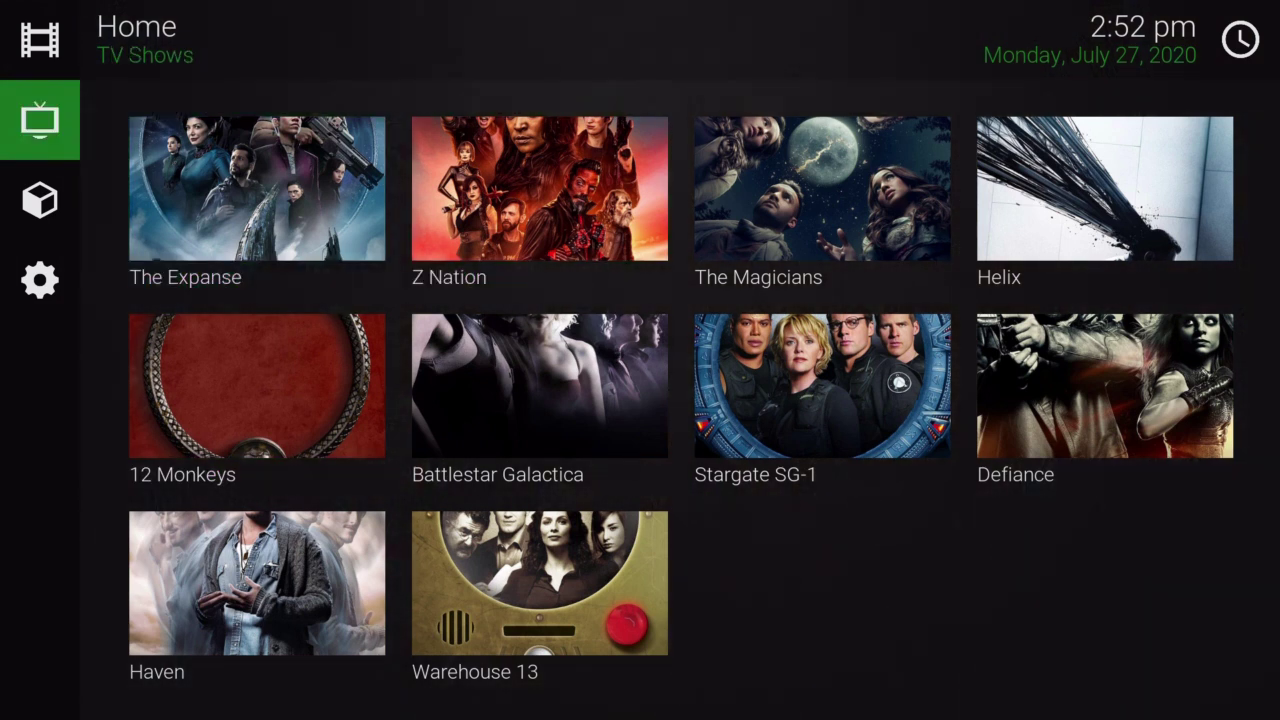
Look at the debugging panel in the Settings section, then close it.
{"action": "key", "text": "Down"}
{"action": "key", "text": "Down"}
{"action": "key", "text": "Right"}
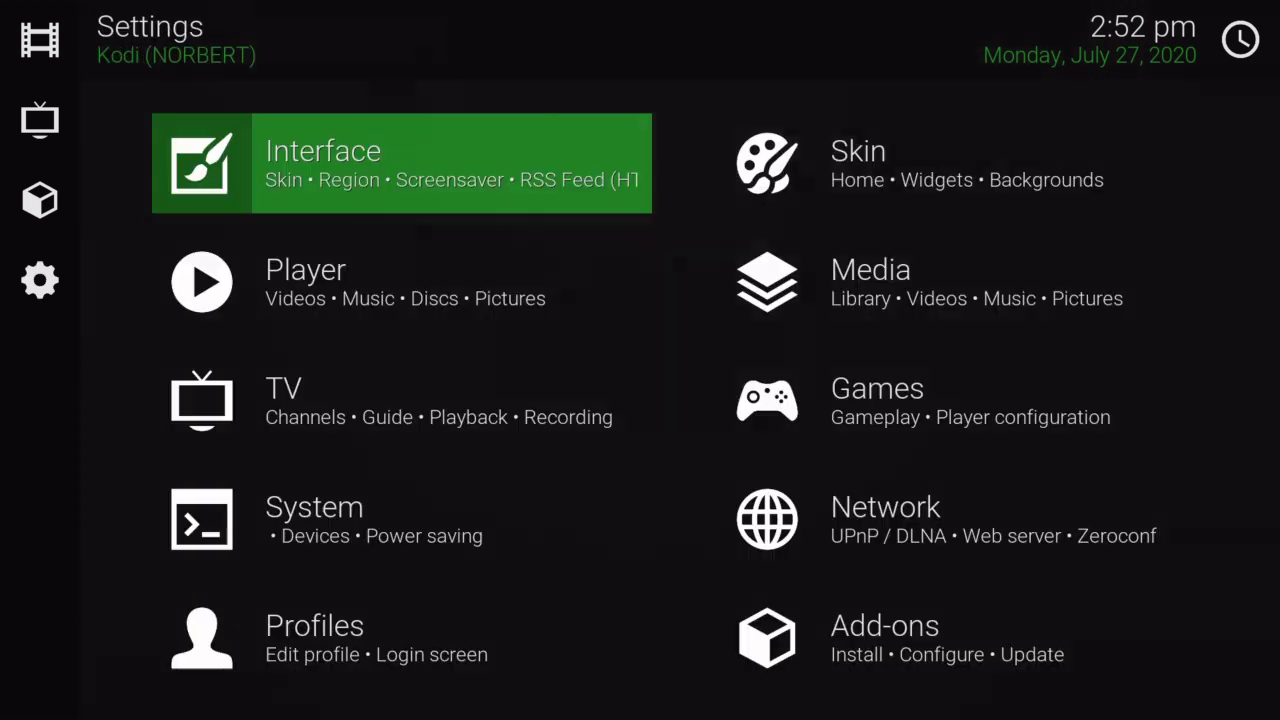
{"action": "key", "text": "Left"}
{"action": "key", "text": "Left"}
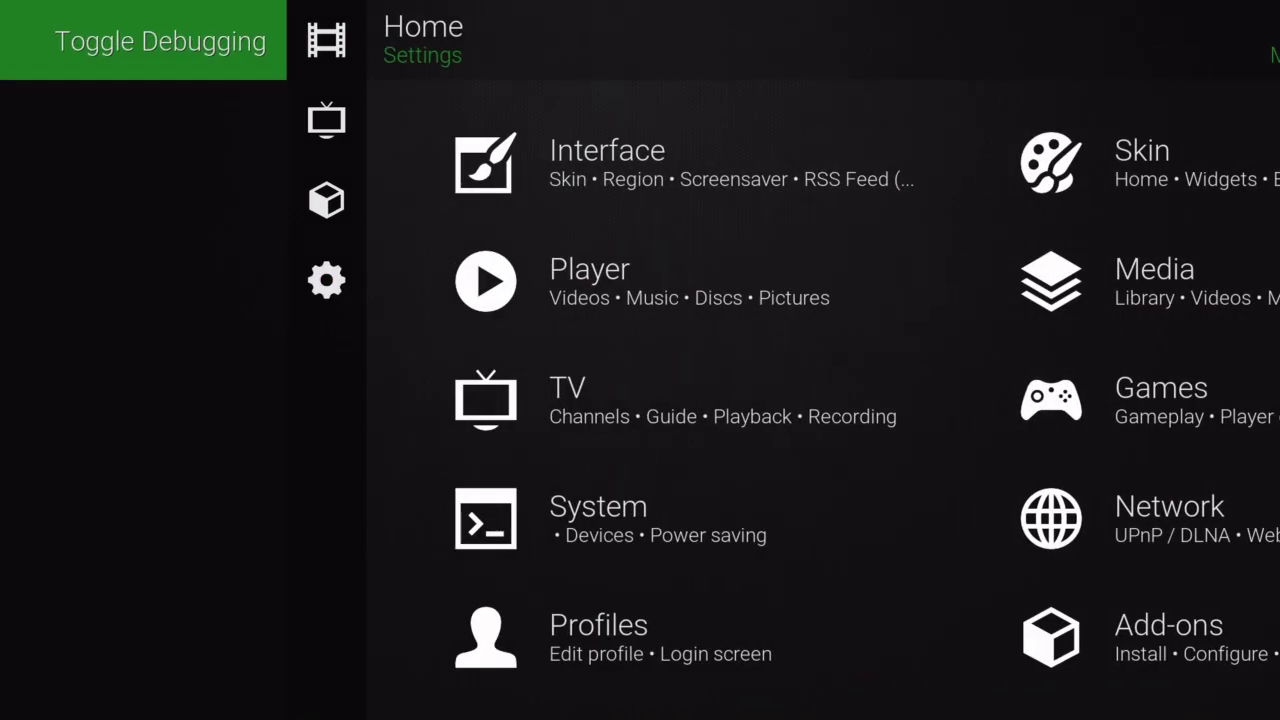
{"action": "key", "text": "Right"}
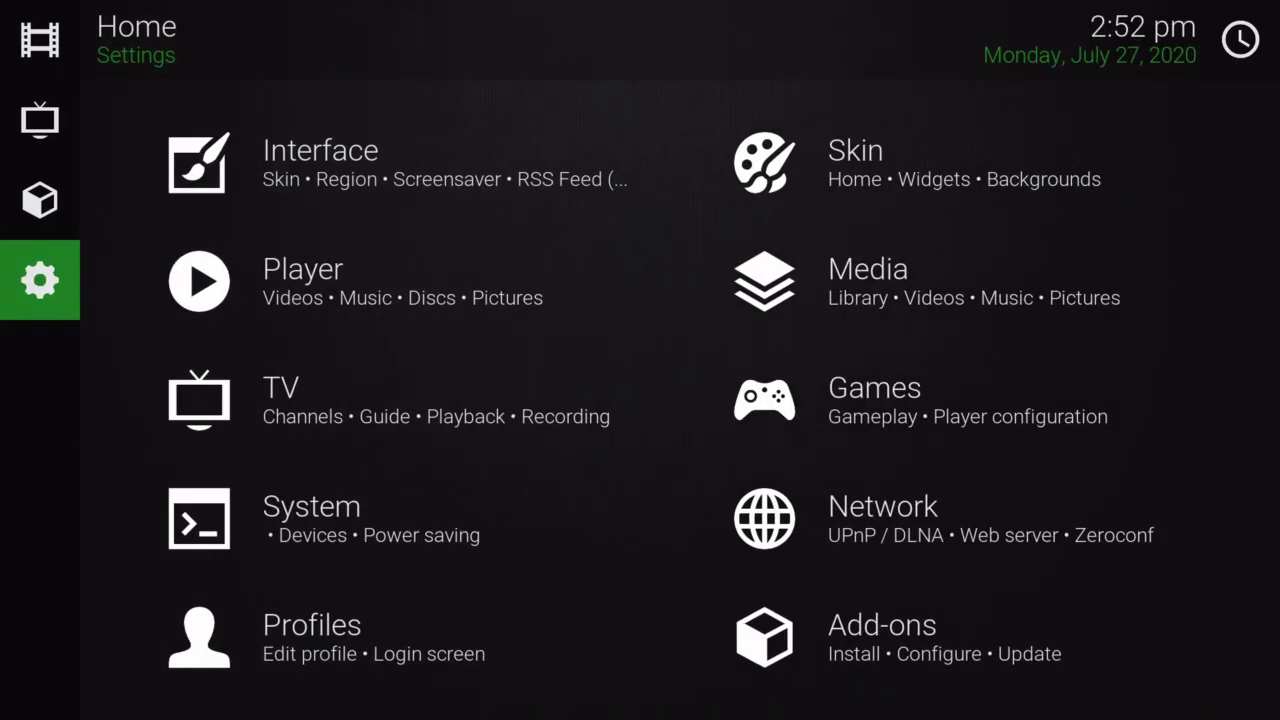
Use AutoWidget's Settings > Tools > Toggle Skin Debugging to turn on the debug overlay.
{"action": "key", "text": "Up"}
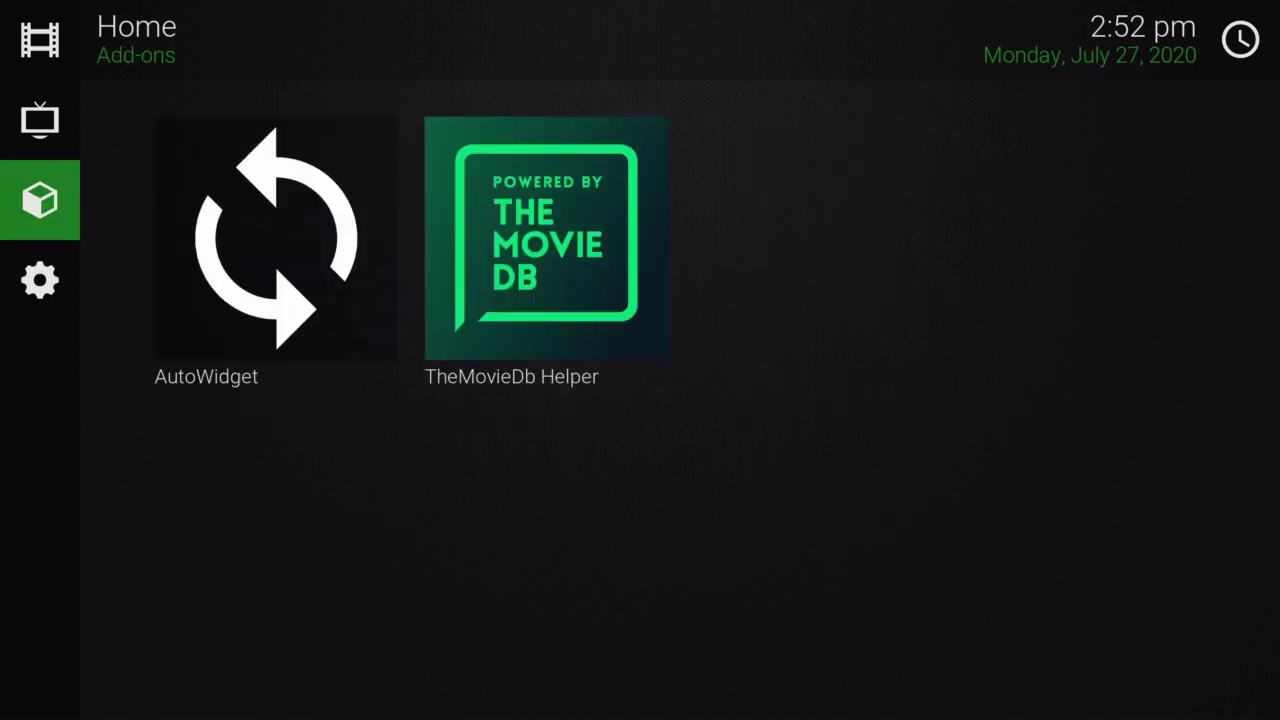
{"action": "key", "text": "Right"}
{"action": "key", "text": "c"}
{"action": "key", "text": "Down"}
{"action": "key", "text": "Down"}
{"action": "key", "text": "Return"}
{"action": "key", "text": "Down"}
{"action": "key", "text": "Right"}
{"action": "key", "text": "Down"}
{"action": "key", "text": "Down"}
{"action": "key", "text": "Down"}
{"action": "key", "text": "Down"}
{"action": "key", "text": "Escape"}
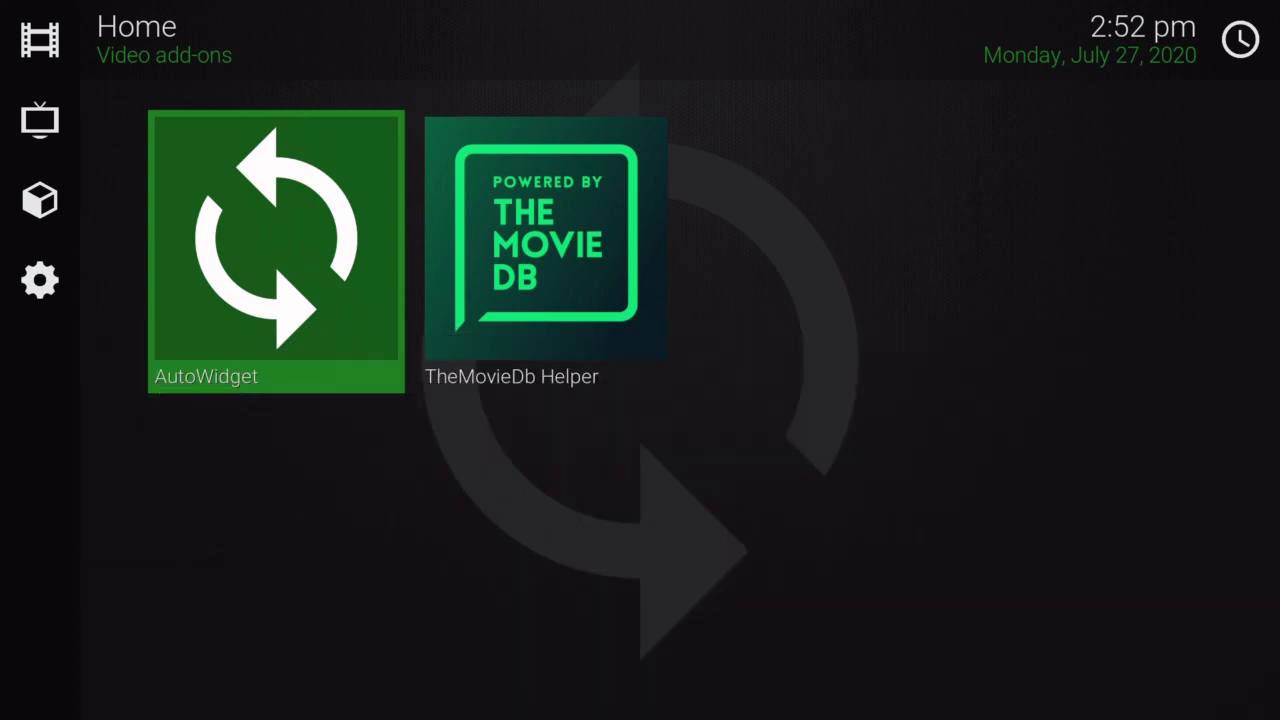
{"action": "key", "text": "Left"}
{"action": "key", "text": "Left"}
{"action": "key", "text": "Down"}
{"action": "key", "text": "Return"}
Close the side panel and move around the TV Shows Syfy list, including Z Nation.
{"action": "key", "text": "Right"}
{"action": "key", "text": "Up"}
{"action": "key", "text": "Up"}
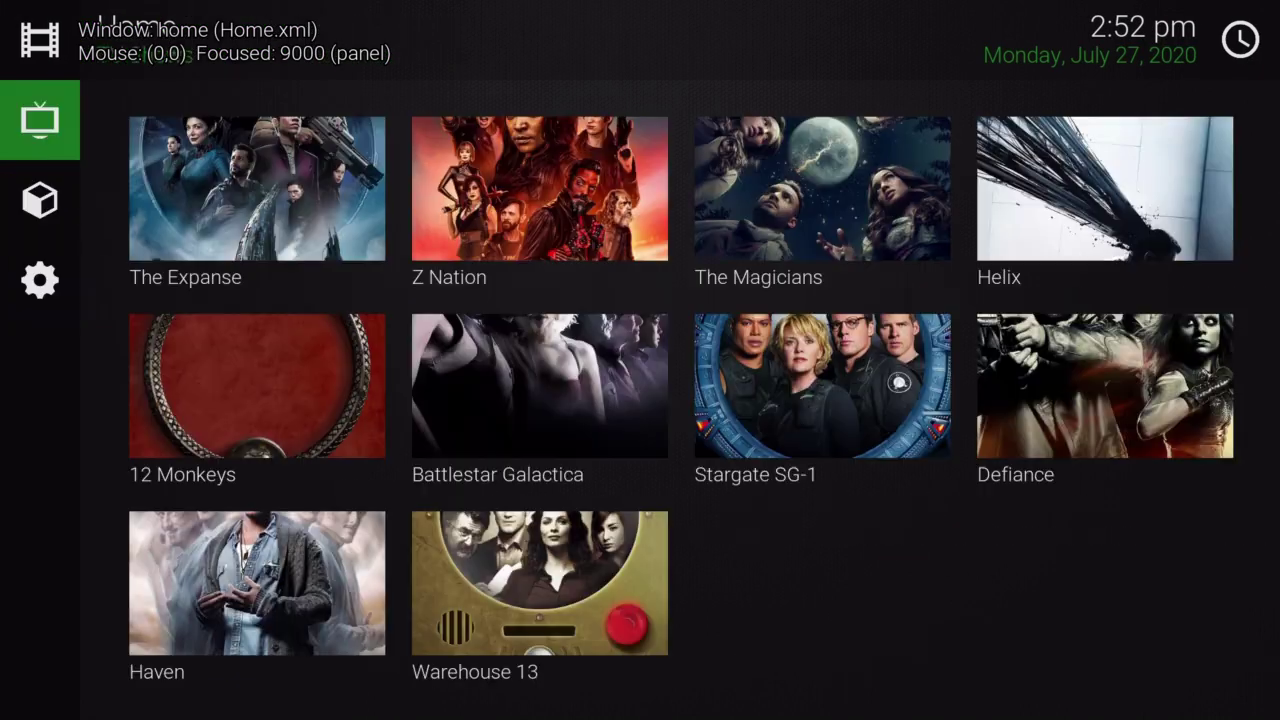
{"action": "key", "text": "Right"}
{"action": "key", "text": "Right"}
{"action": "key", "text": "Left"}
{"action": "key", "text": "Down"}
Switch to Movies and focus The Girl on the Bridge, then Father Soldier Son.
{"action": "key", "text": "Right"}
{"action": "key", "text": "Up"}
{"action": "key", "text": "Left"}
{"action": "key", "text": "Down"}
{"action": "key", "text": "Down"}
{"action": "key", "text": "Left"}
{"action": "key", "text": "Up"}
{"action": "key", "text": "Right"}
{"action": "key", "text": "Up"}
{"action": "key", "text": "Right"}
{"action": "key", "text": "Up"}
{"action": "key", "text": "Up"}
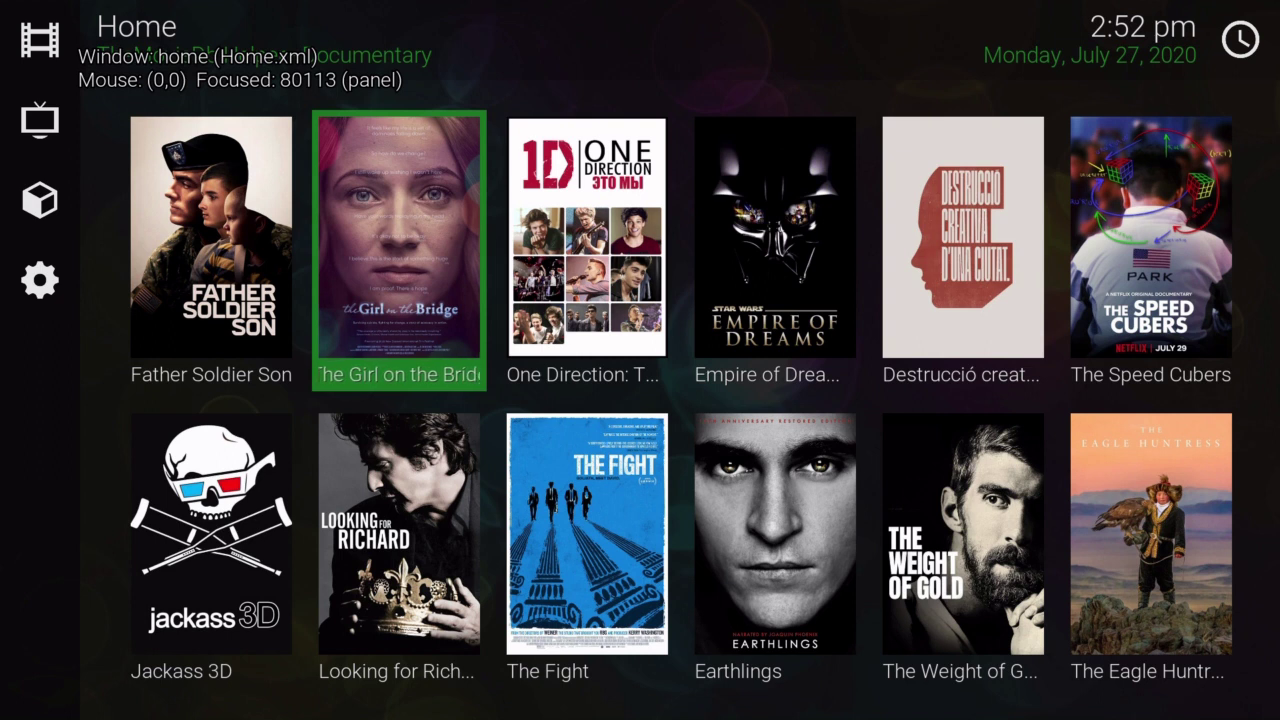
{"action": "key", "text": "Left"}
{"action": "key", "text": "Left"}
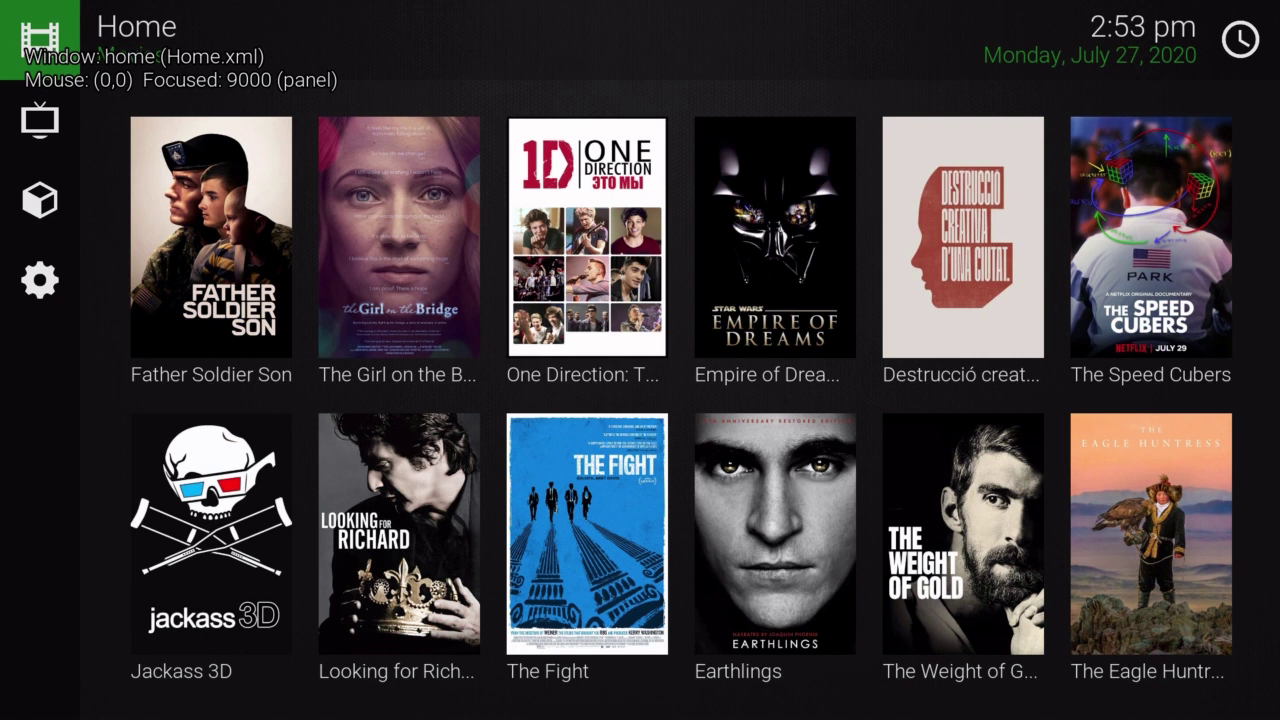
{"action": "key", "text": "Right"}
{"action": "key", "text": "Right"}
{"action": "key", "text": "Left"}
{"action": "key", "text": "Left"}
{"action": "key", "text": "Down"}
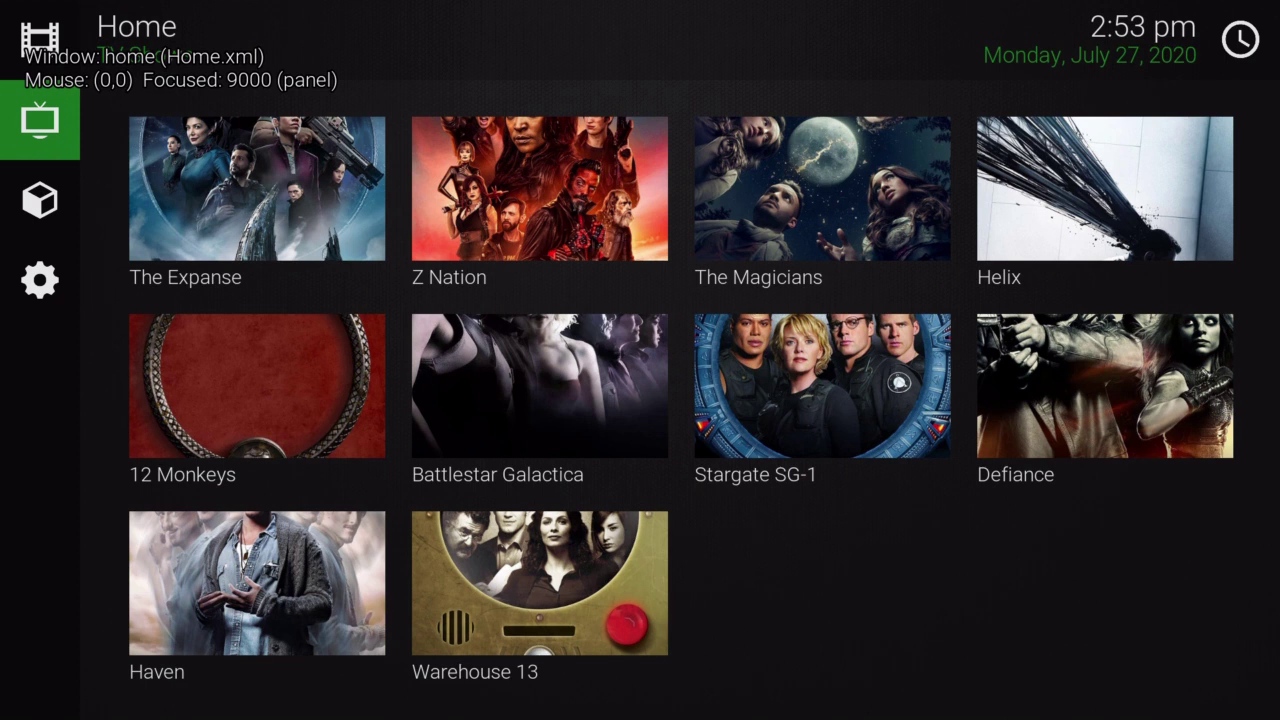
{"action": "key", "text": "Down"}
{"action": "key", "text": "Down"}
{"action": "key", "text": "Down"}
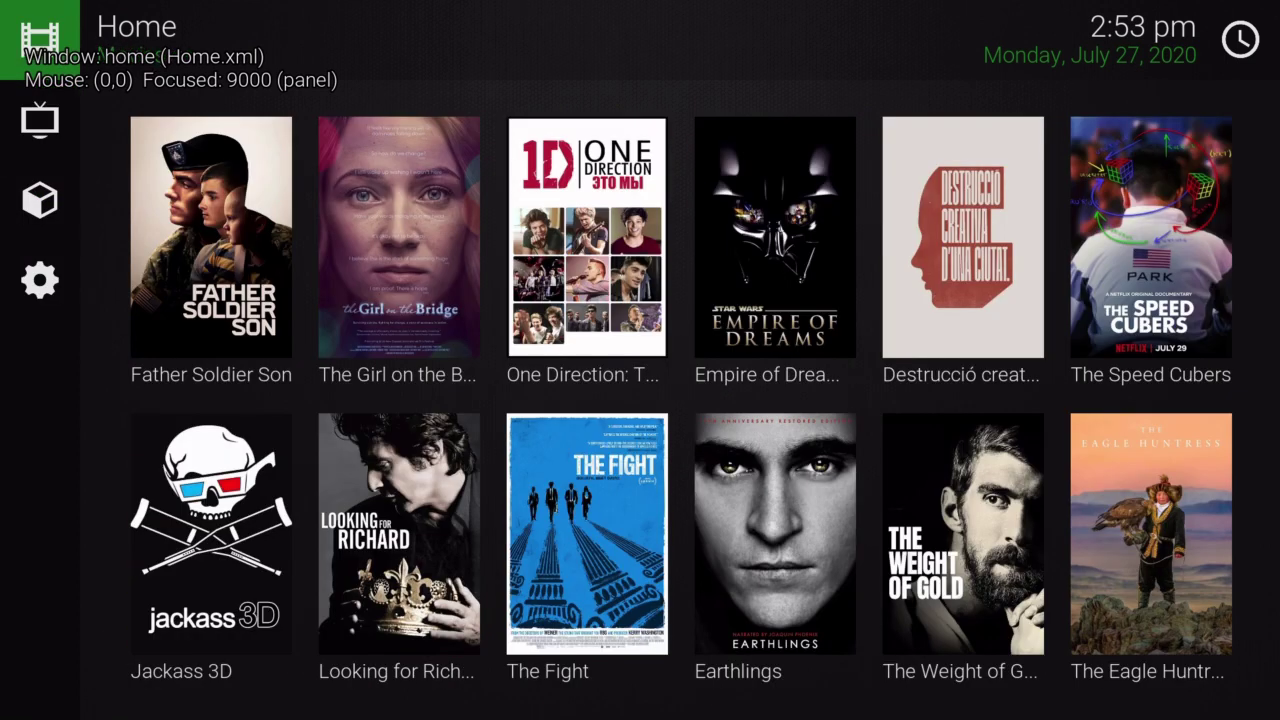